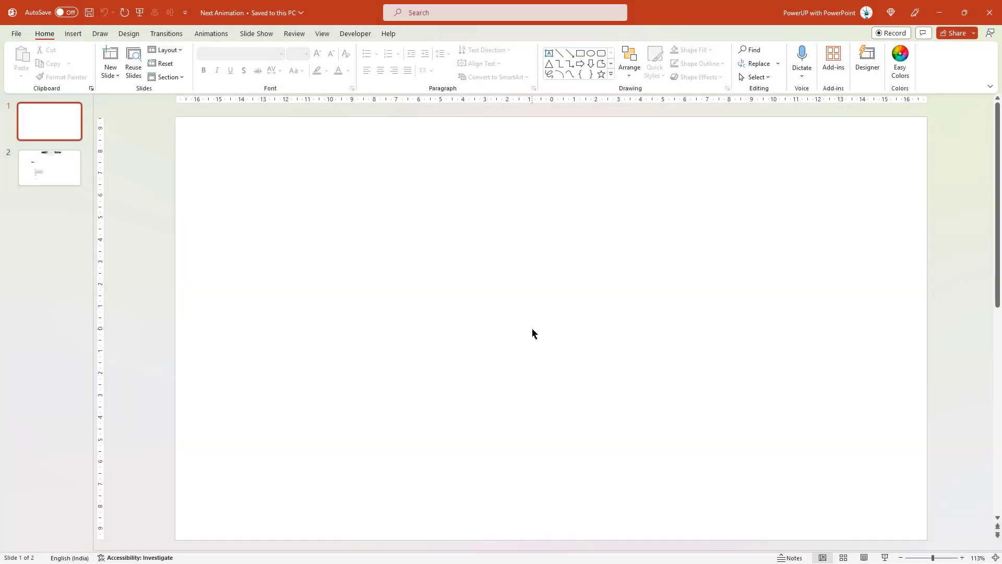
# Step: Show the guides on the slide
pyautogui.click(322, 33)
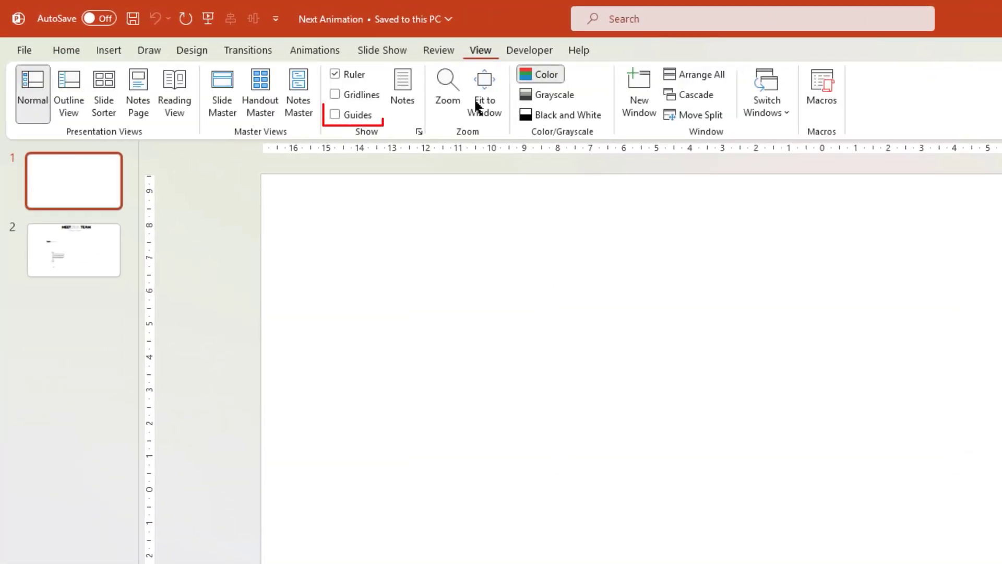
pyautogui.click(336, 115)
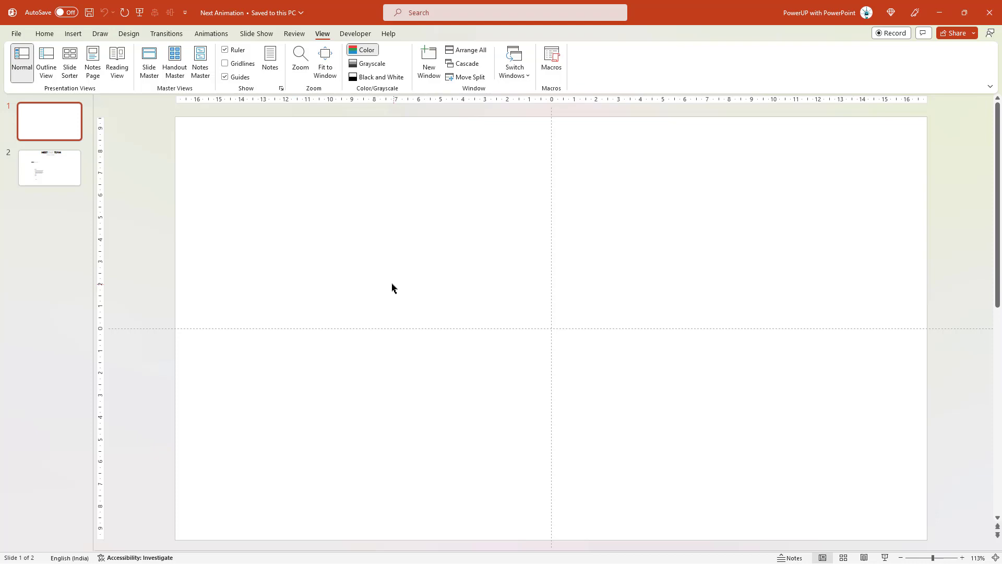
# Step: Open the custom slide size settings to check the slide's width
pyautogui.click(129, 33)
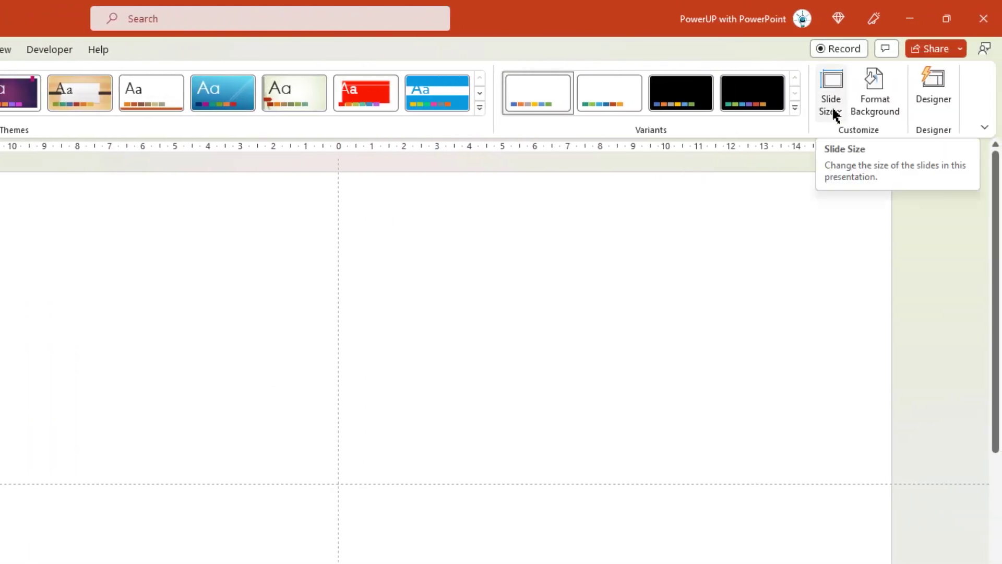
pyautogui.click(833, 112)
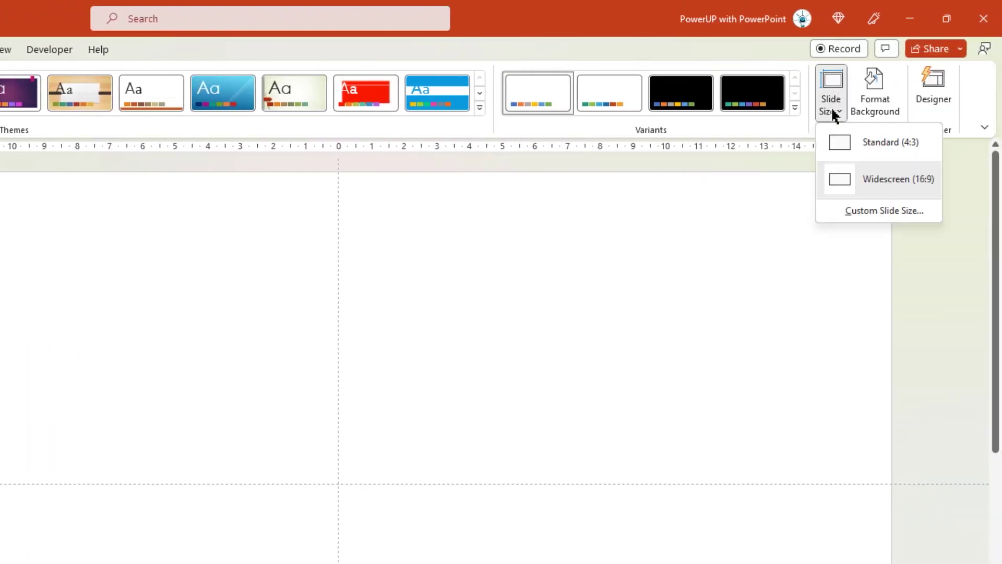
pyautogui.click(858, 211)
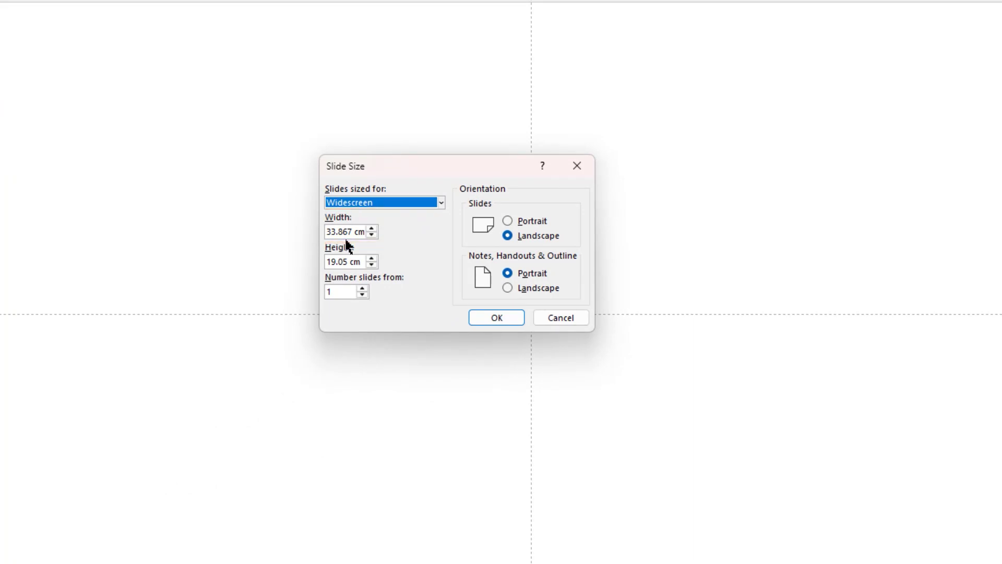
# Step: Switch to Calculator and divide the slide width of 33.867 cm by 6, and close both the calculator and the slide size settings
pyautogui.press('XF86Calculator')
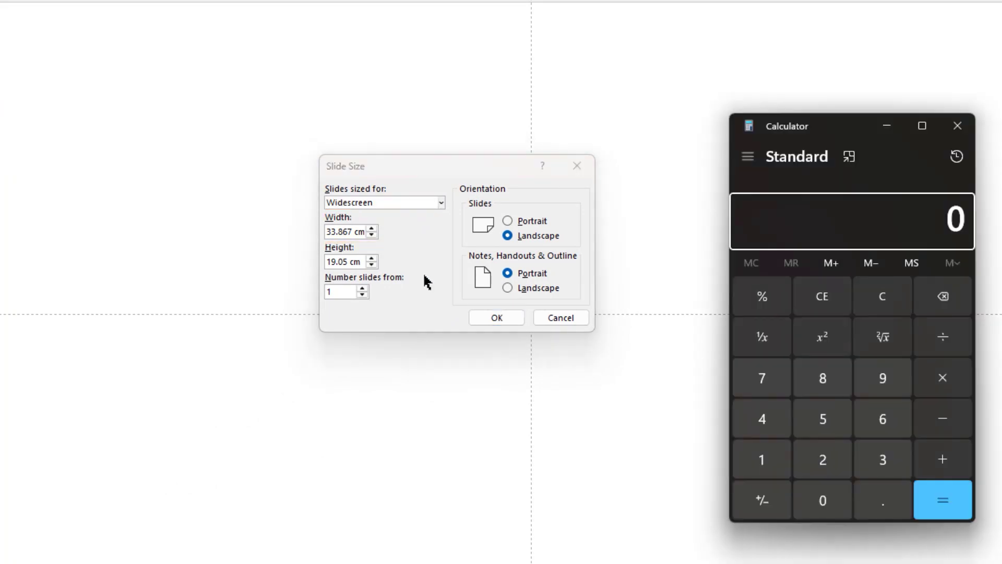
pyautogui.click(883, 459)
pyautogui.click(885, 462)
pyautogui.click(883, 500)
pyautogui.click(823, 381)
pyautogui.press('6')
pyautogui.click(790, 388)
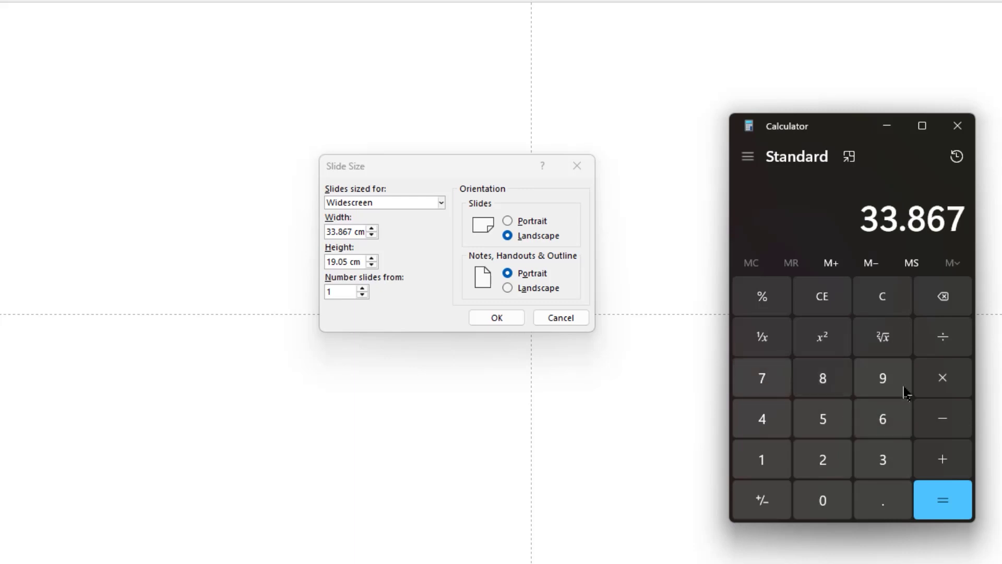
pyautogui.click(945, 345)
pyautogui.click(882, 426)
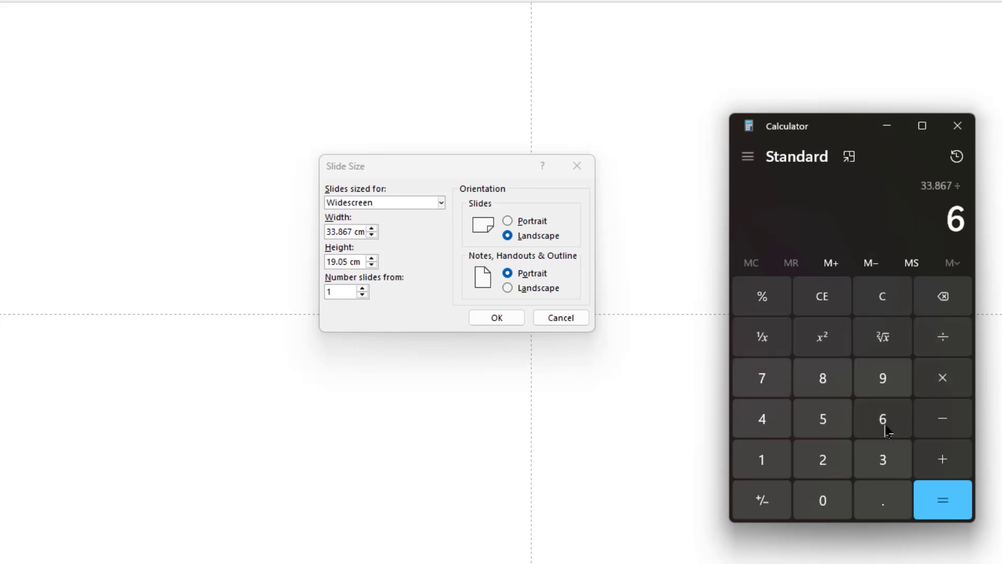
pyautogui.click(947, 499)
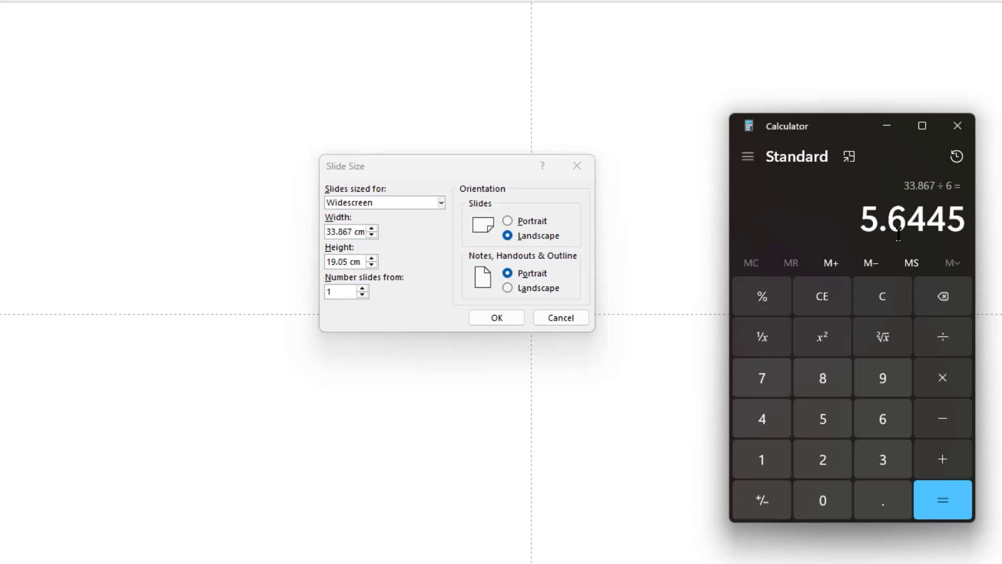
pyautogui.click(958, 126)
pyautogui.click(577, 166)
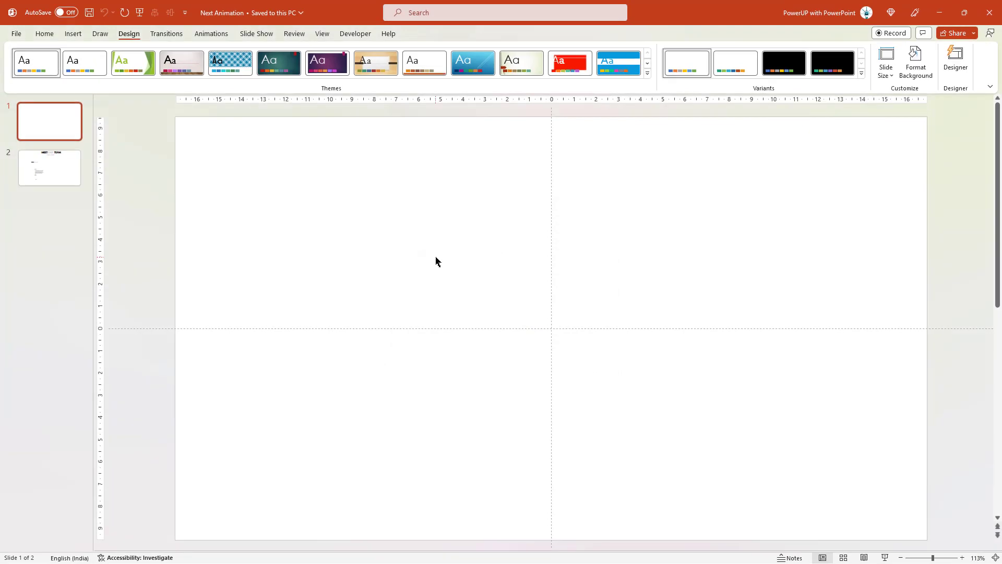
# Step: Draw a square about 4.96 cm wide near the centre of the empty slide
pyautogui.click(79, 36)
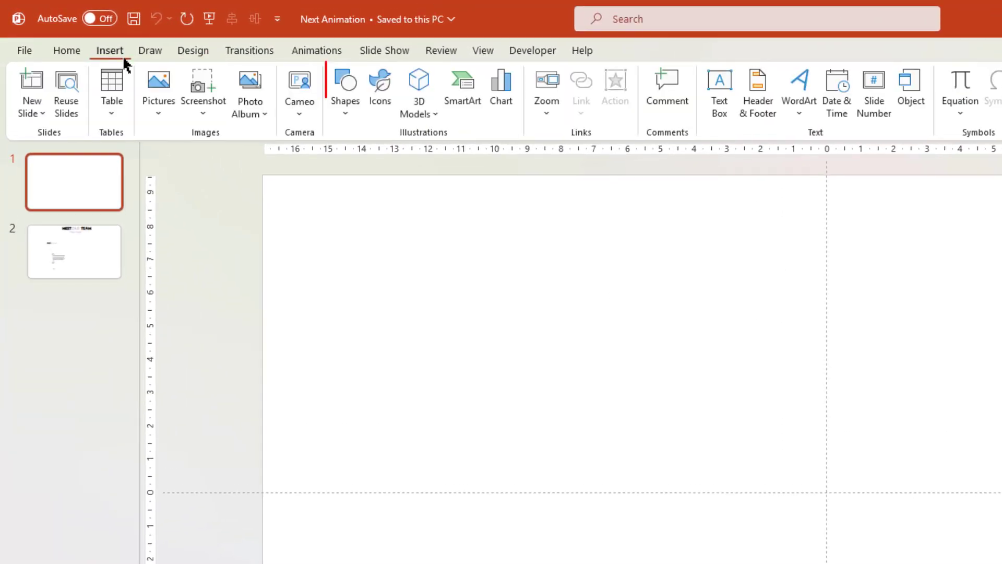
pyautogui.click(341, 105)
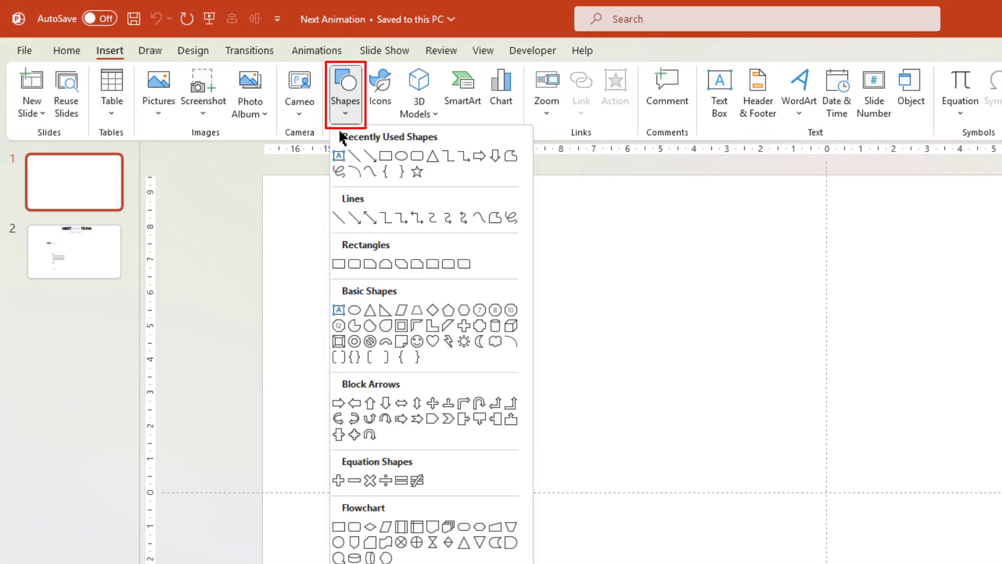
pyautogui.click(389, 162)
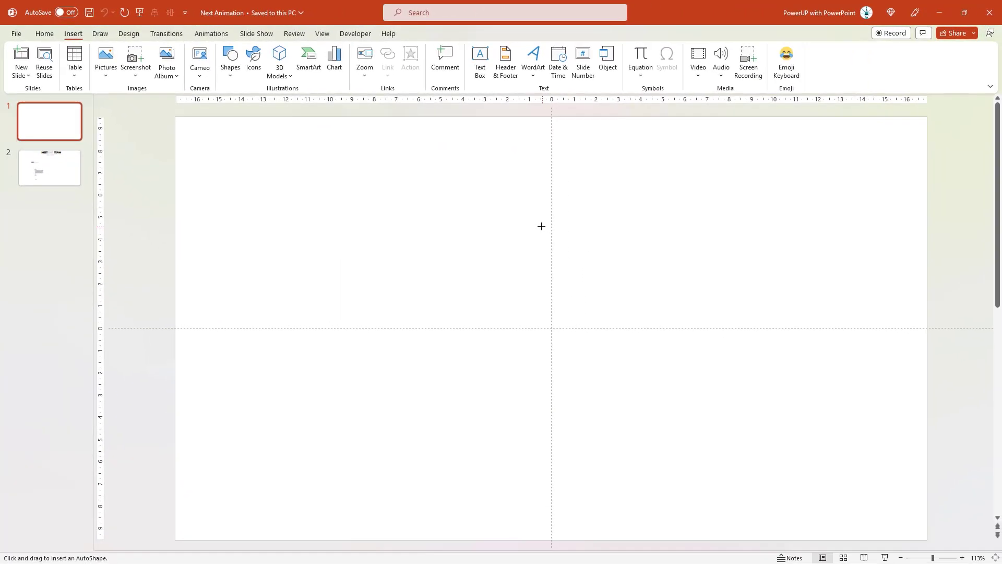
pyautogui.moveTo(529, 218); pyautogui.dragTo(639, 329)
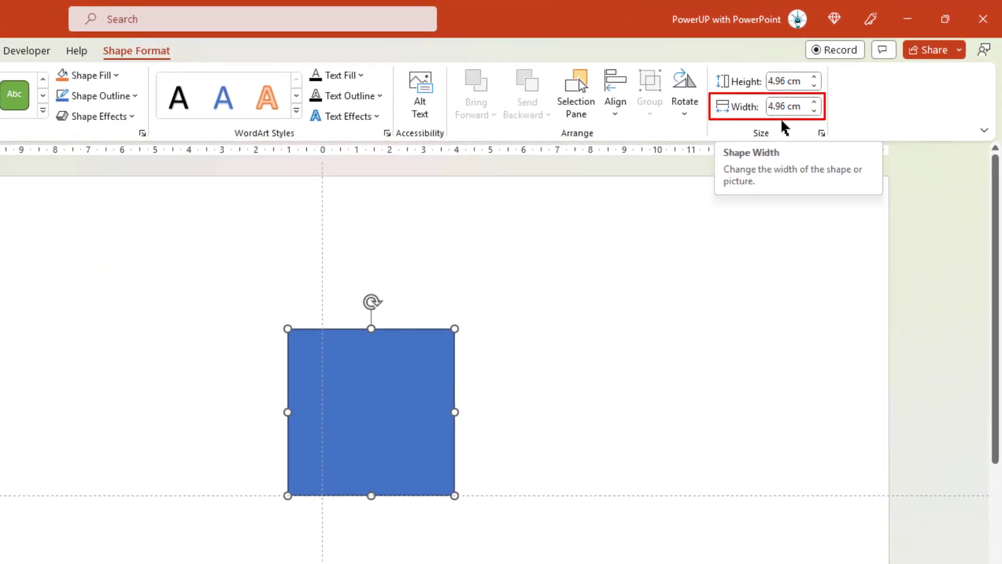
# Step: Lock the square's aspect ratio and set its width to 5.64 cm
pyautogui.click(823, 134)
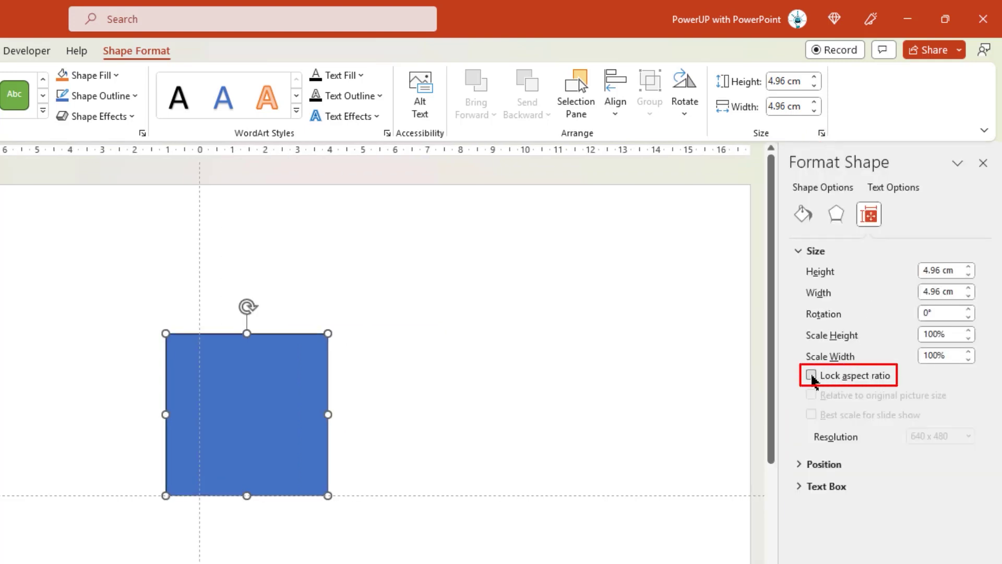
pyautogui.click(811, 375)
pyautogui.moveTo(966, 291); pyautogui.dragTo(920, 290)
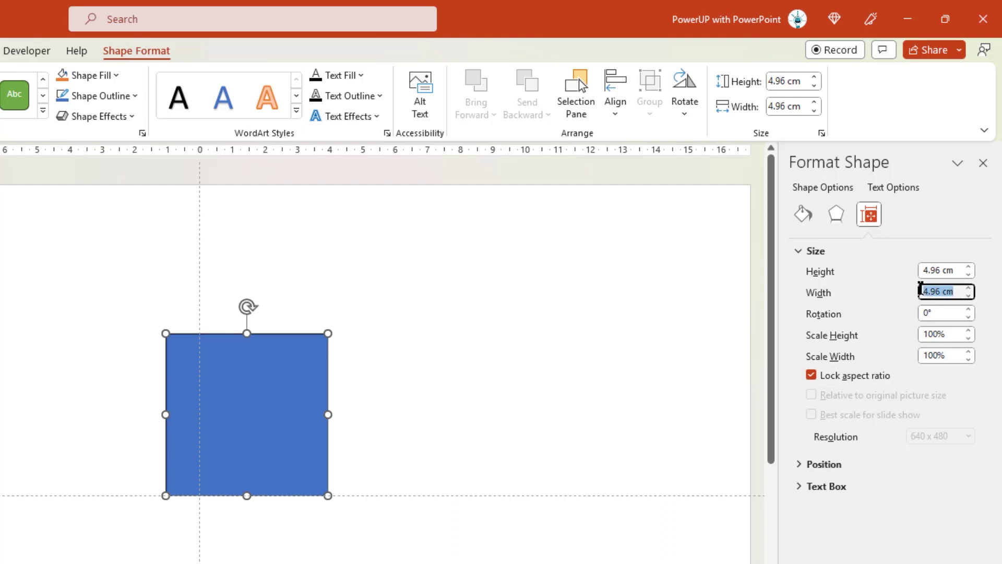
pyautogui.write('5.64')
pyautogui.press('Return')
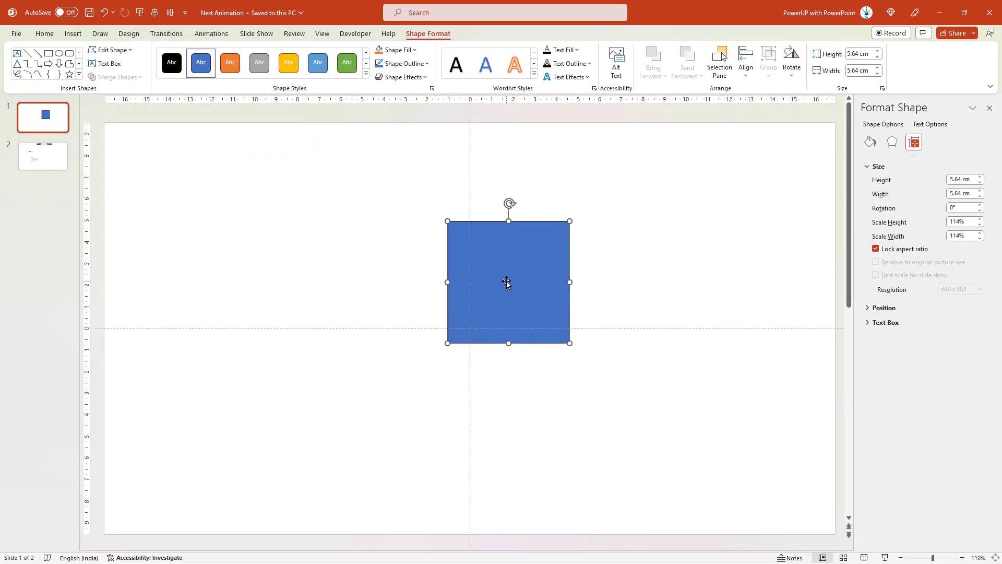
# Step: Place the square at the slide's left edge resting on the horizontal guide, and add an orange duplicate flush against its right side
pyautogui.moveTo(506, 282); pyautogui.dragTo(298, 265)
pyautogui.hotkey('ctrl', 'd')
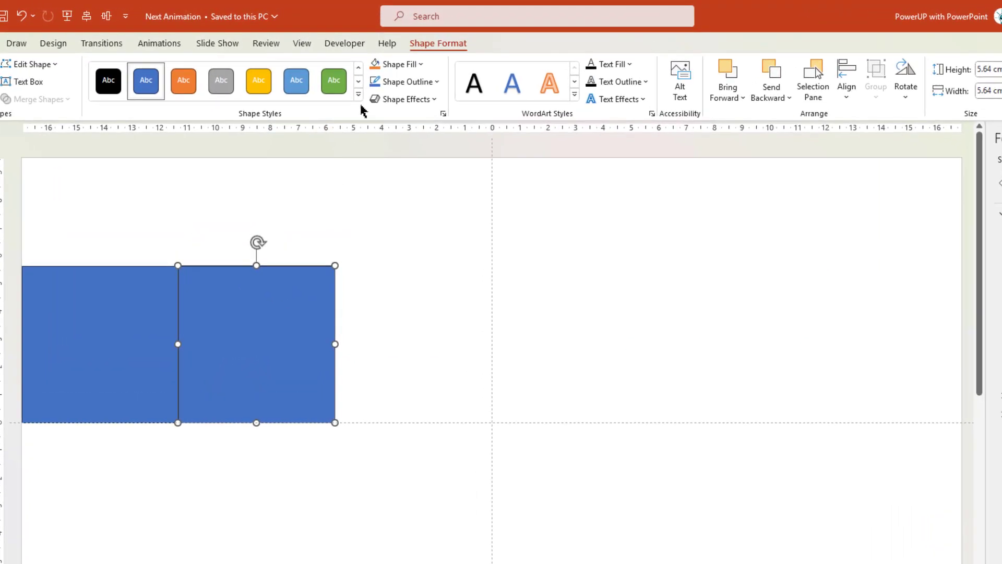
pyautogui.click(375, 67)
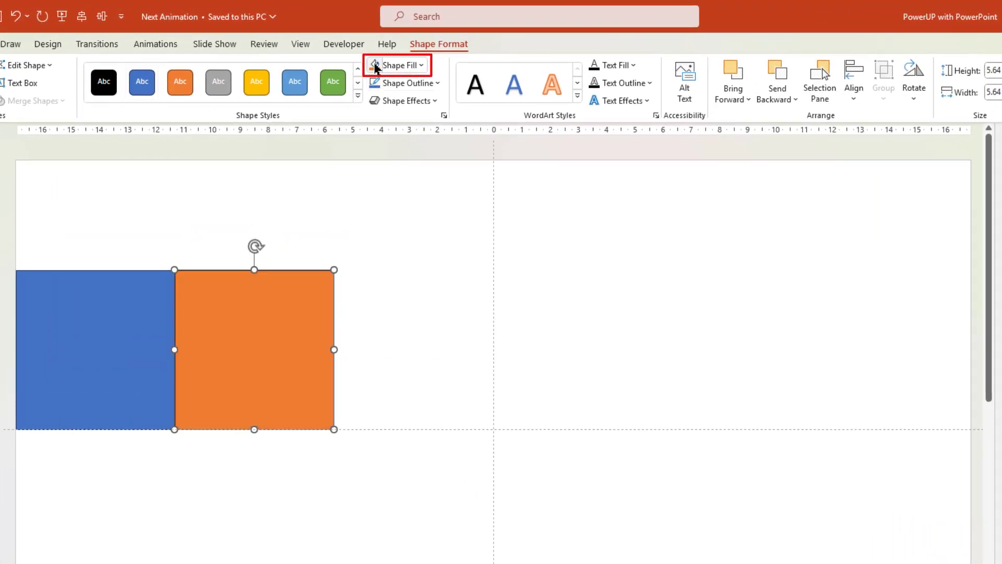
# Step: Copy the blue and orange pair across the slide to form a row of six squares, and duplicate that row directly beneath it
pyautogui.keyDown('shift'); pyautogui.click(106, 325); pyautogui.keyUp('shift')
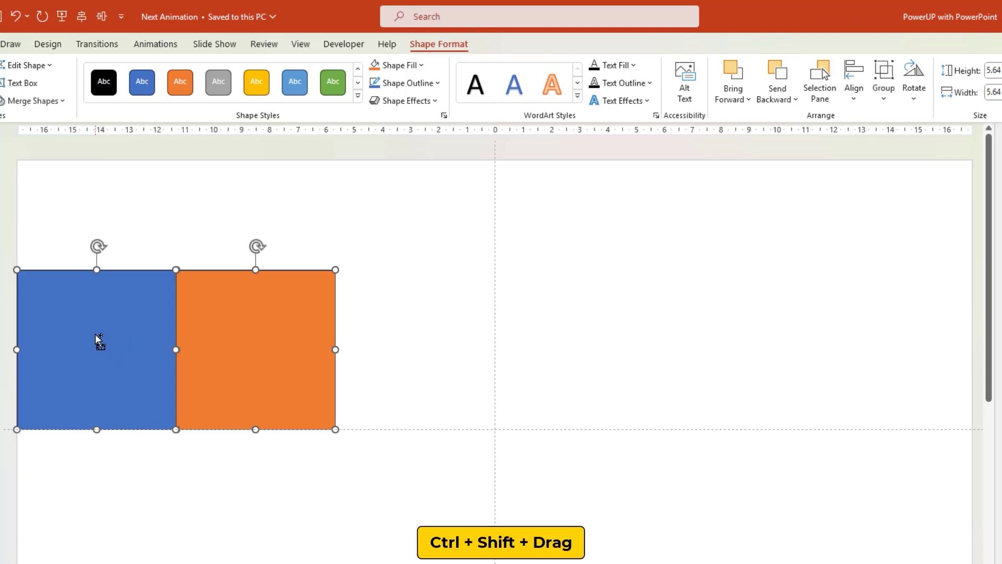
pyautogui.moveTo(96, 340); pyautogui.dragTo(712, 337)
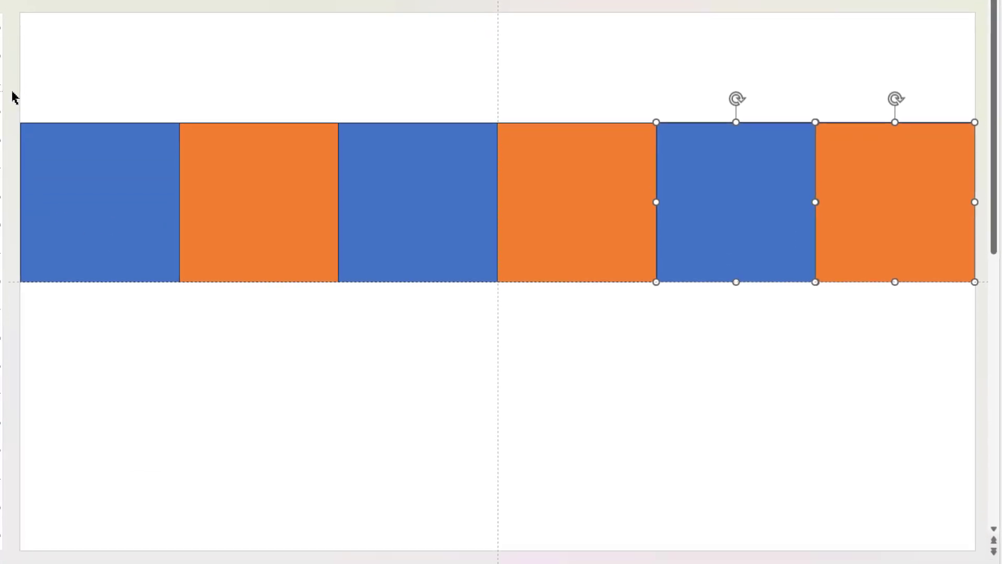
pyautogui.moveTo(12, 92); pyautogui.dragTo(988, 359)
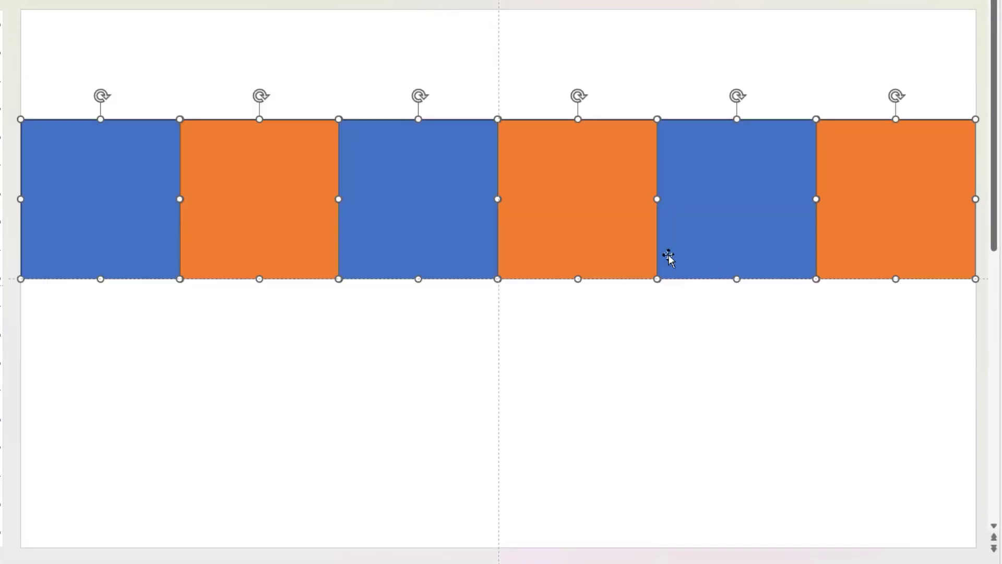
pyautogui.moveTo(551, 192); pyautogui.dragTo(553, 356)
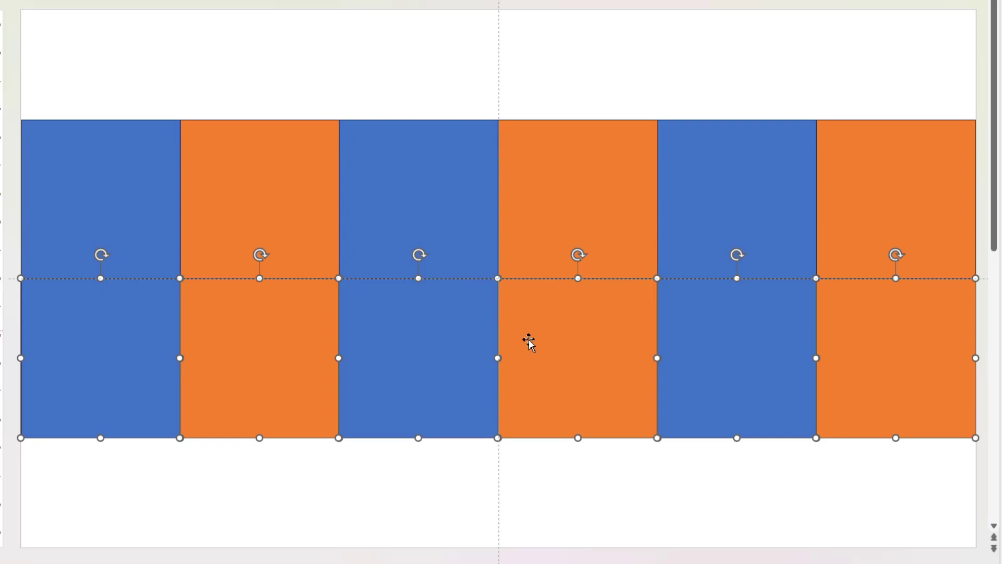
# Step: Remove the outline from all twelve squares
pyautogui.moveTo(14, 69); pyautogui.dragTo(985, 467)
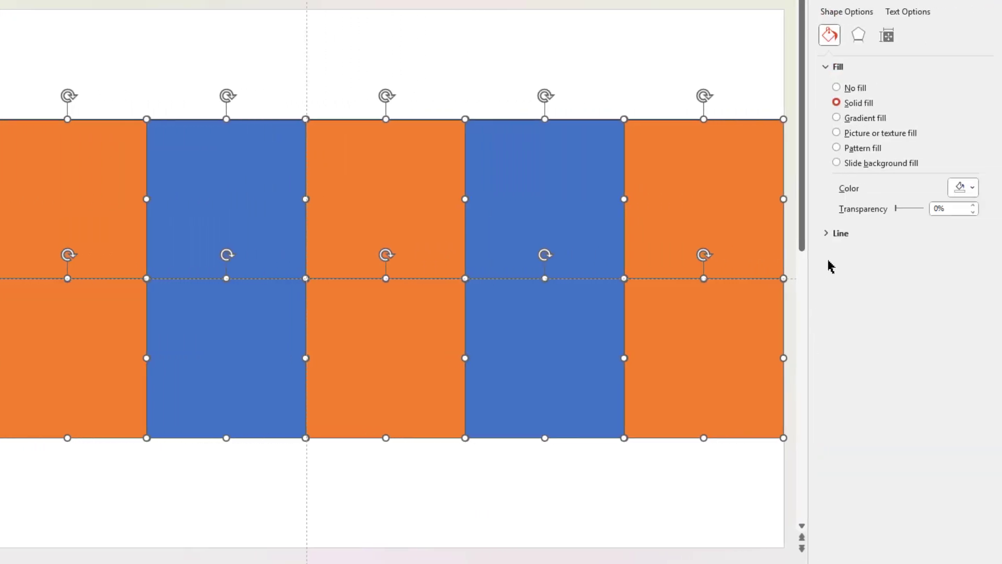
pyautogui.click(828, 235)
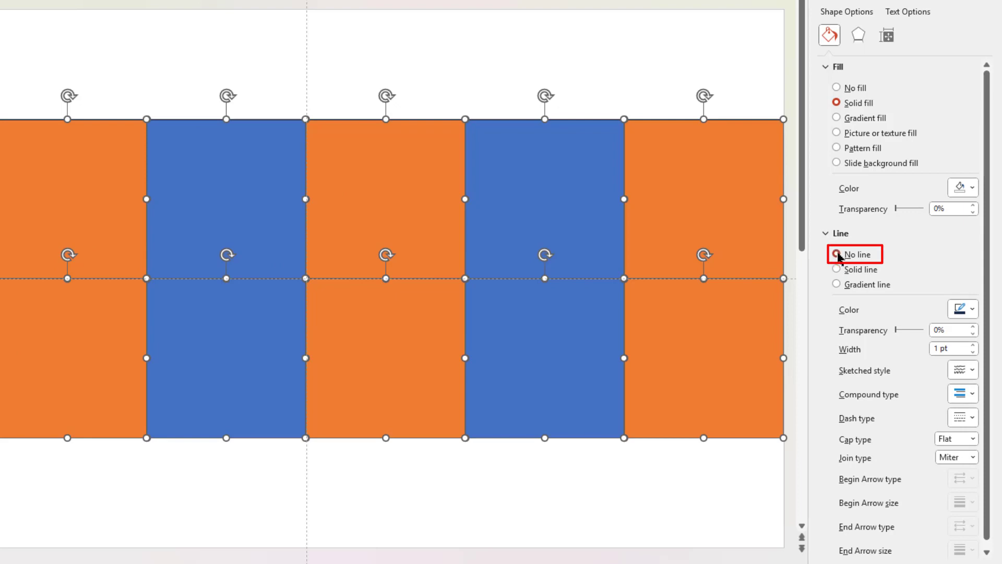
pyautogui.click(836, 254)
pyautogui.click(187, 494)
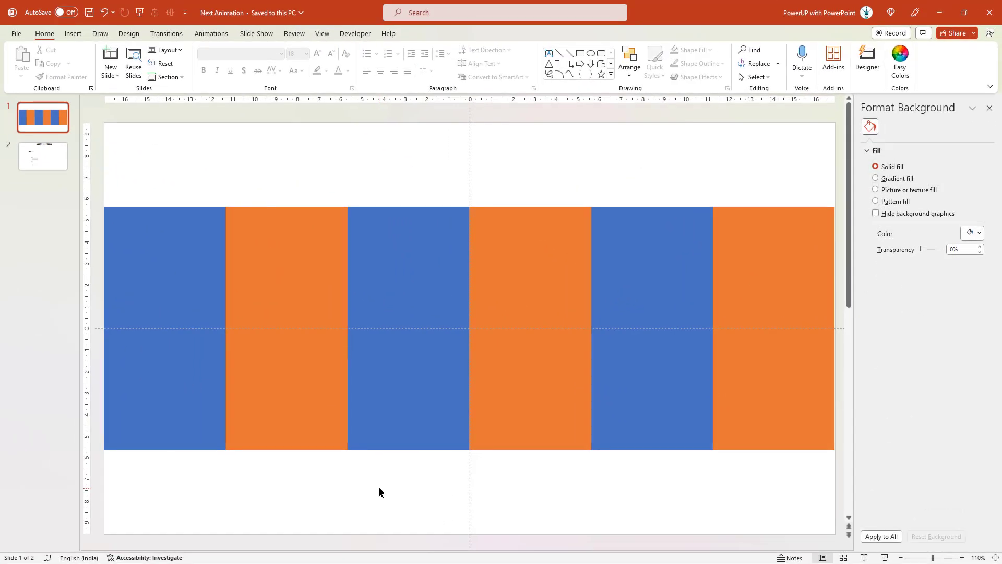
# Step: Fill the first, third and fifth squares of the upper row and the second, fourth and sixth of the lower row with light gray
pyautogui.click(185, 264)
pyautogui.keyDown('shift'); pyautogui.click(277, 385); pyautogui.keyUp('shift')
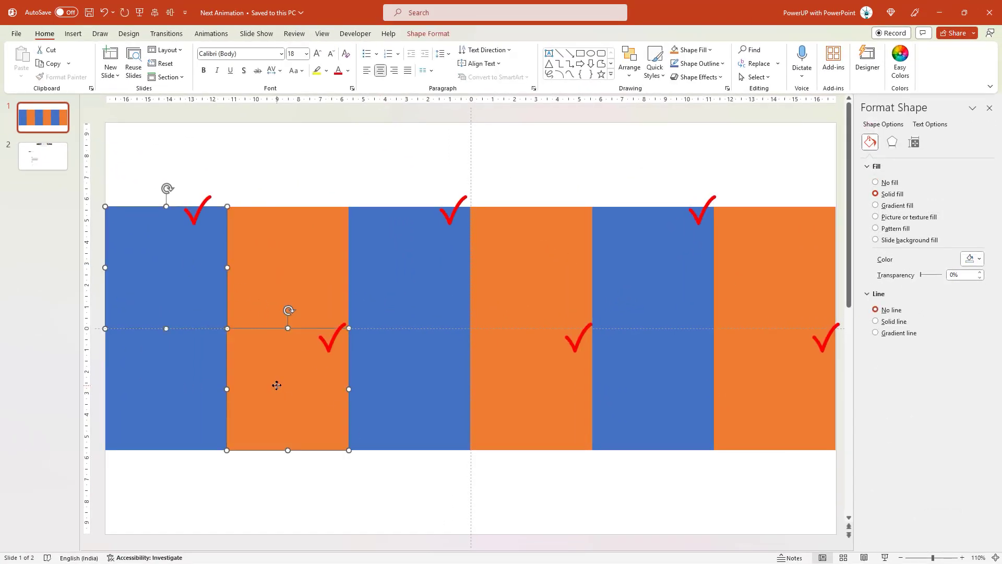
pyautogui.keyDown('shift'); pyautogui.click(400, 276); pyautogui.keyUp('shift')
pyautogui.keyDown('shift'); pyautogui.click(532, 407); pyautogui.keyUp('shift')
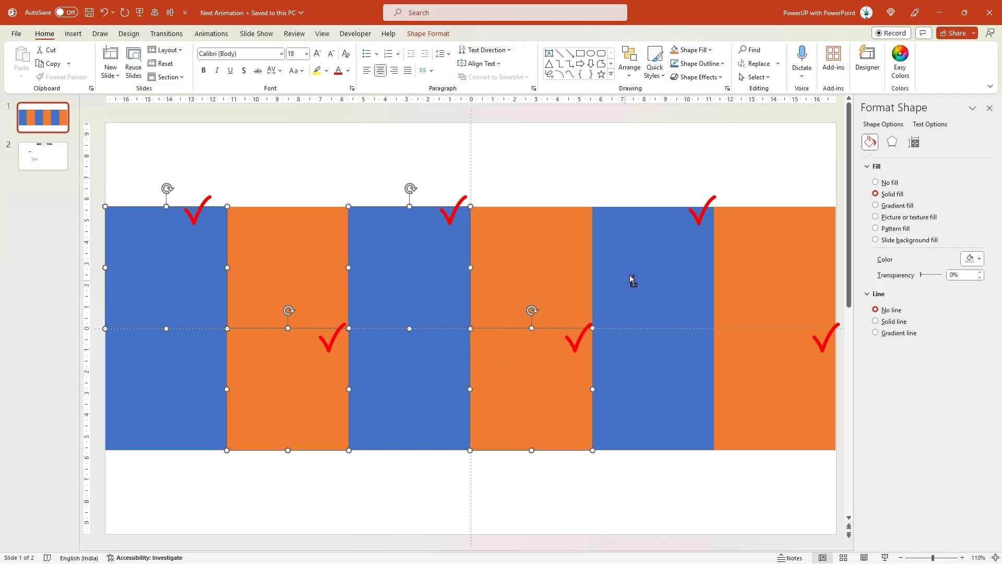
pyautogui.keyDown('shift'); pyautogui.click(631, 279); pyautogui.keyUp('shift')
pyautogui.keyDown('shift'); pyautogui.click(751, 371); pyautogui.keyUp('shift')
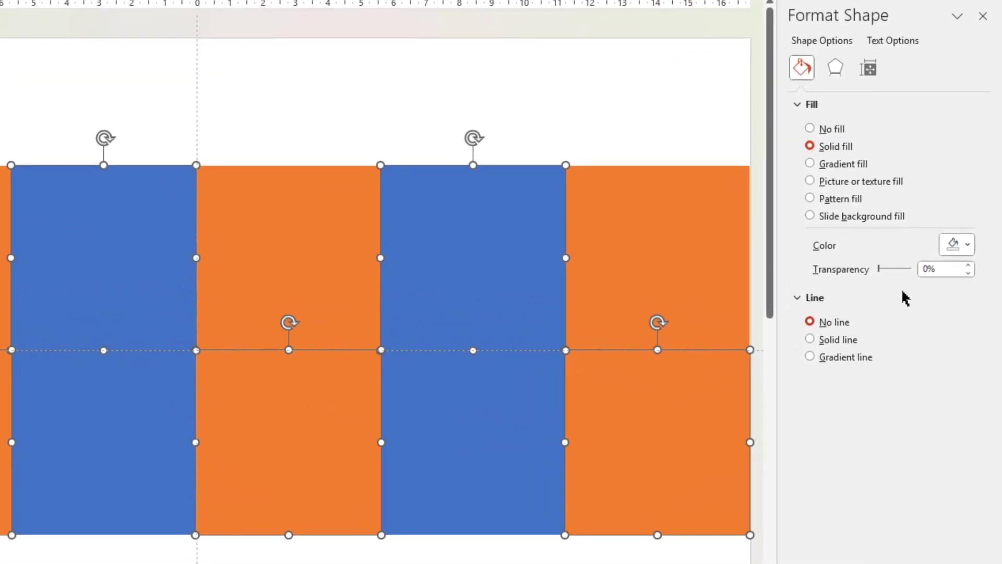
pyautogui.click(967, 253)
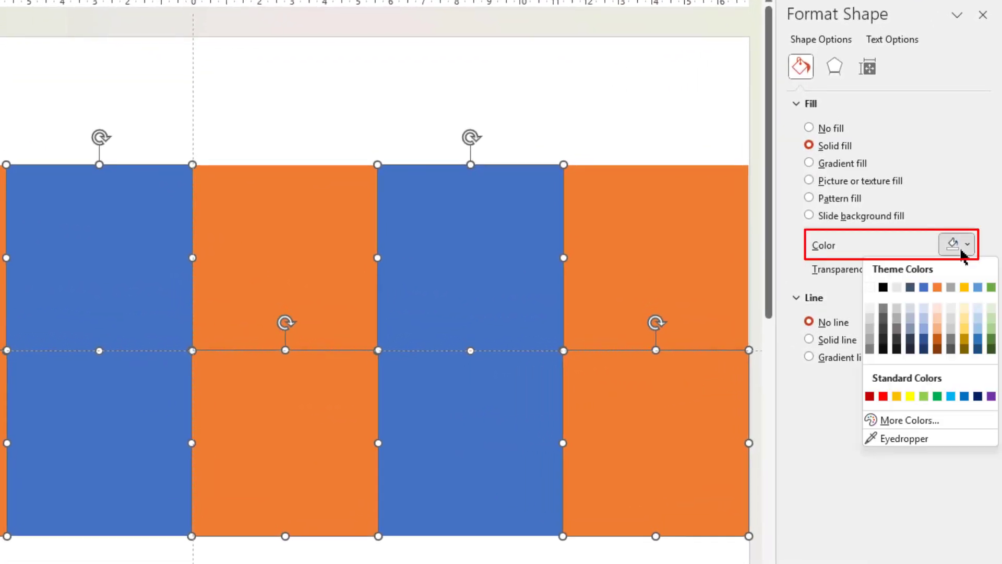
pyautogui.click(870, 310)
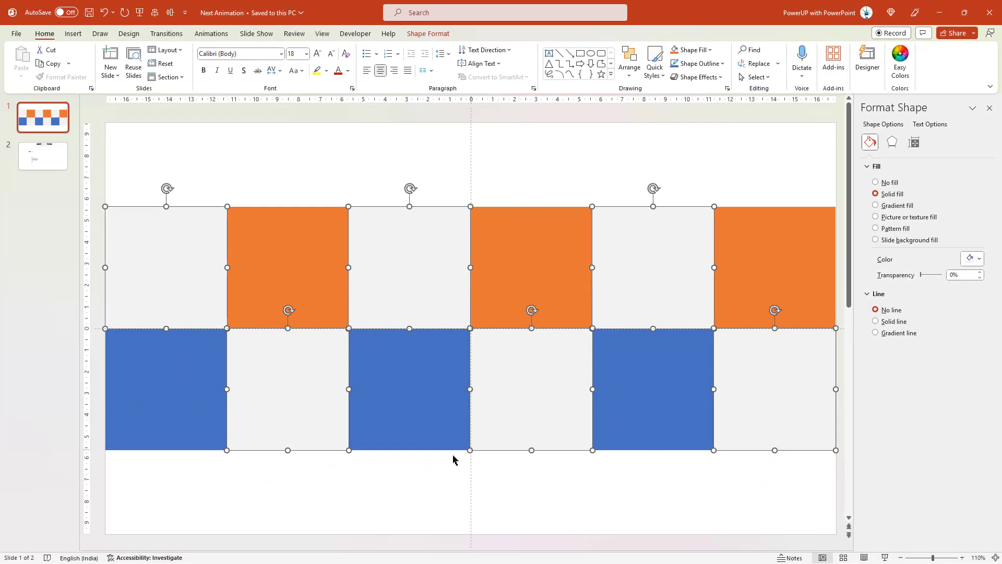
pyautogui.click(328, 505)
# Step: Give the first lower-row blue square a linear gradient fill at 270° with only two gradient stops
pyautogui.click(178, 367)
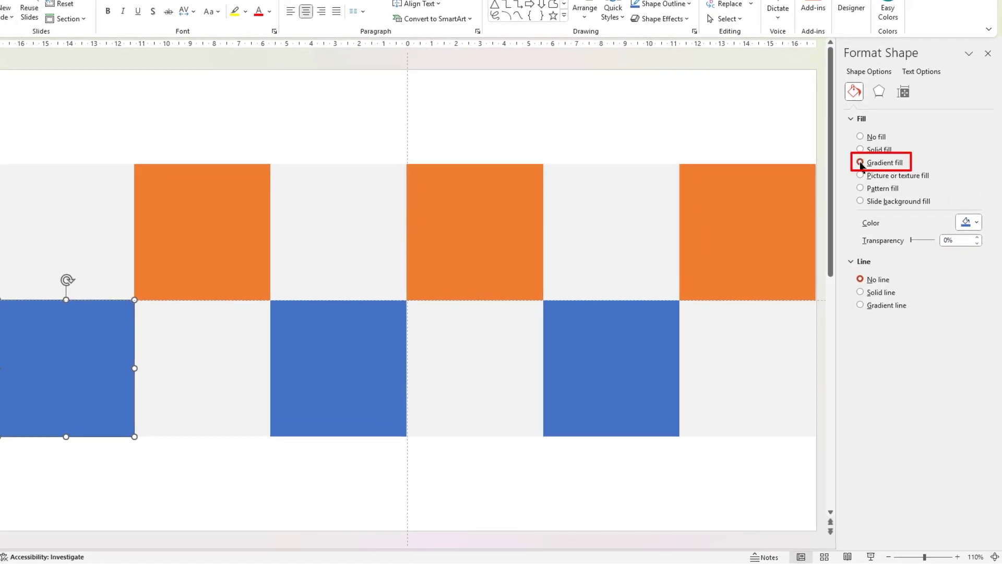
pyautogui.click(862, 165)
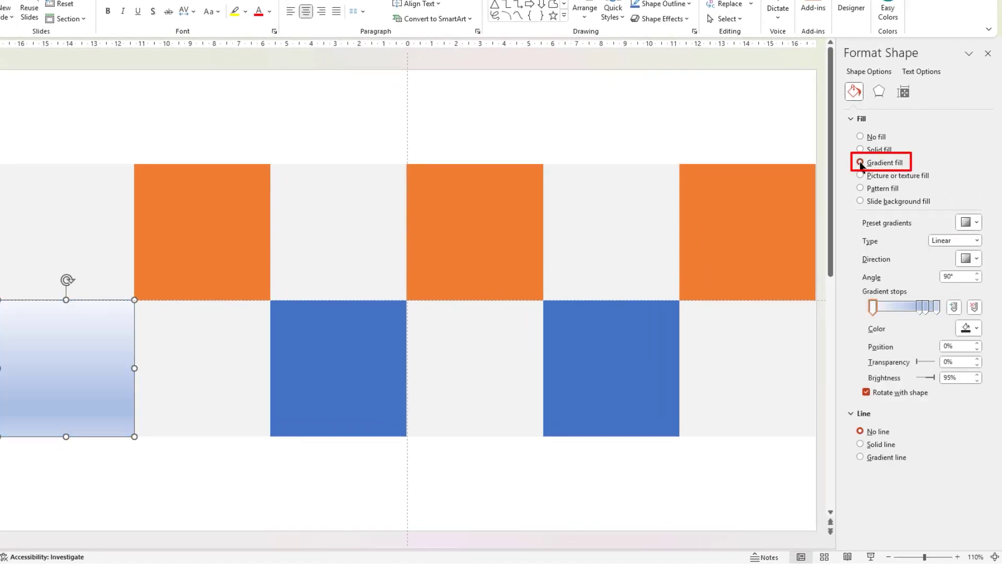
pyautogui.click(969, 258)
pyautogui.click(908, 306)
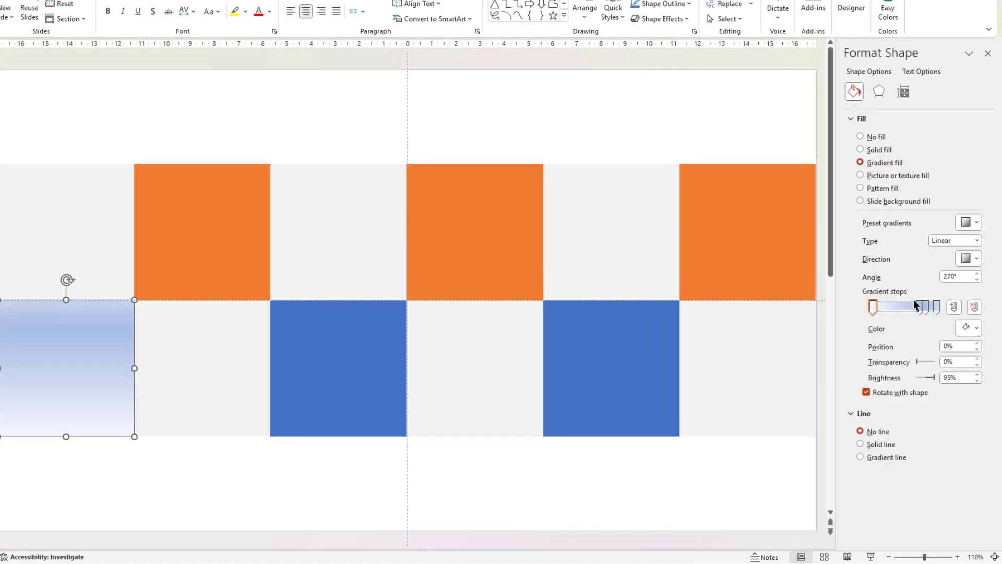
pyautogui.click(974, 307)
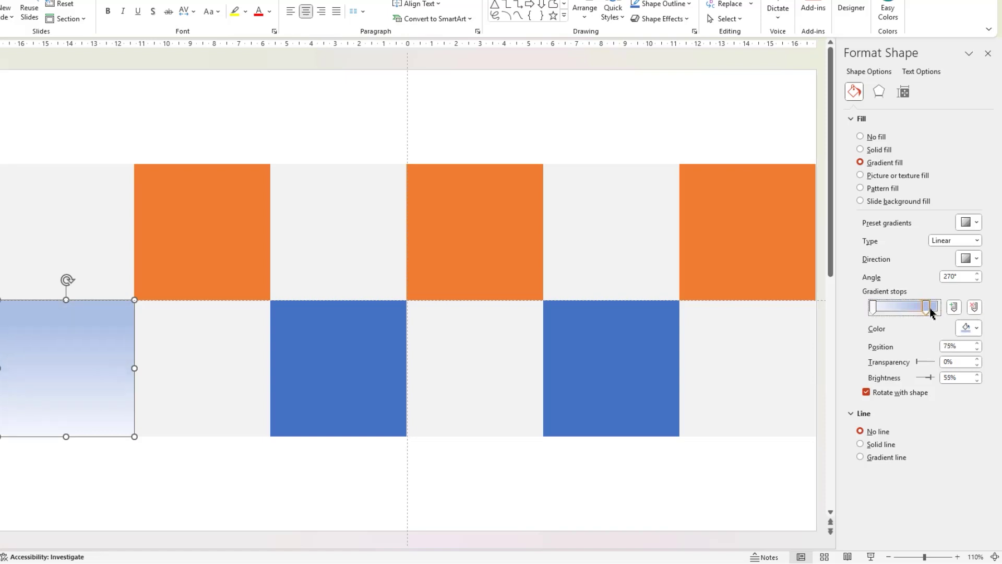
# Step: Color the square's gradient from light green at the 0% stop to dark green at the 100% stop
pyautogui.click(937, 306)
pyautogui.click(976, 329)
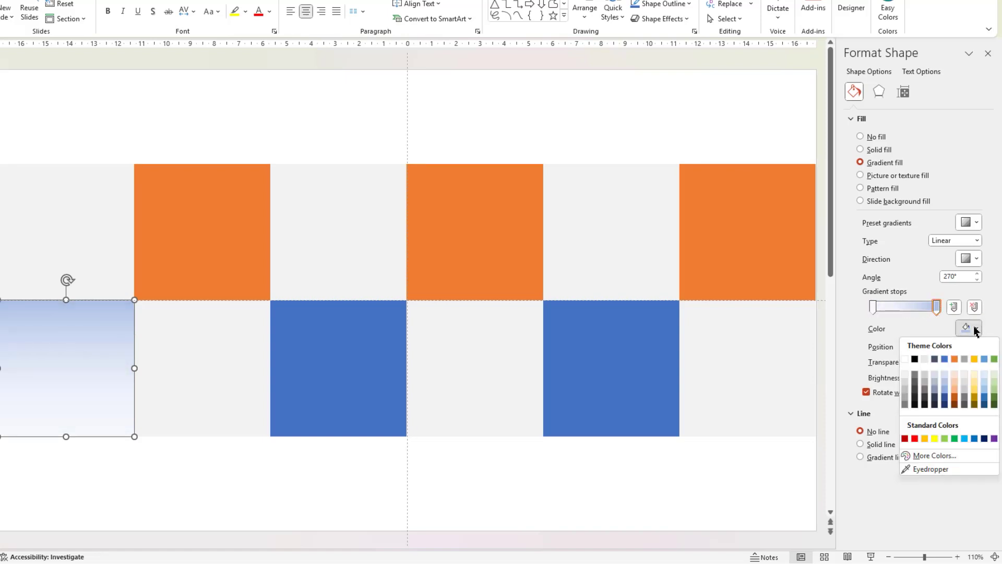
pyautogui.click(994, 404)
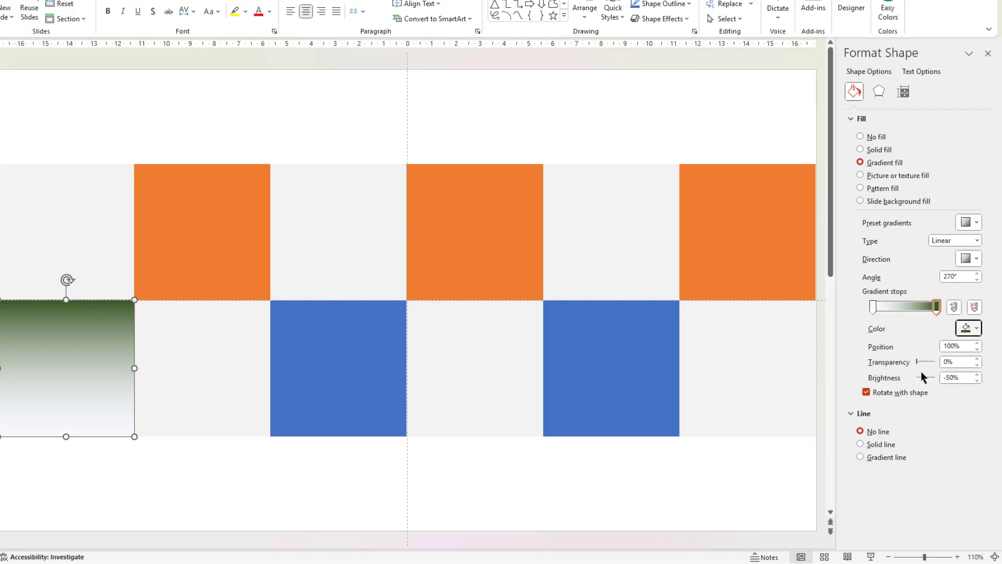
pyautogui.click(874, 308)
pyautogui.click(972, 329)
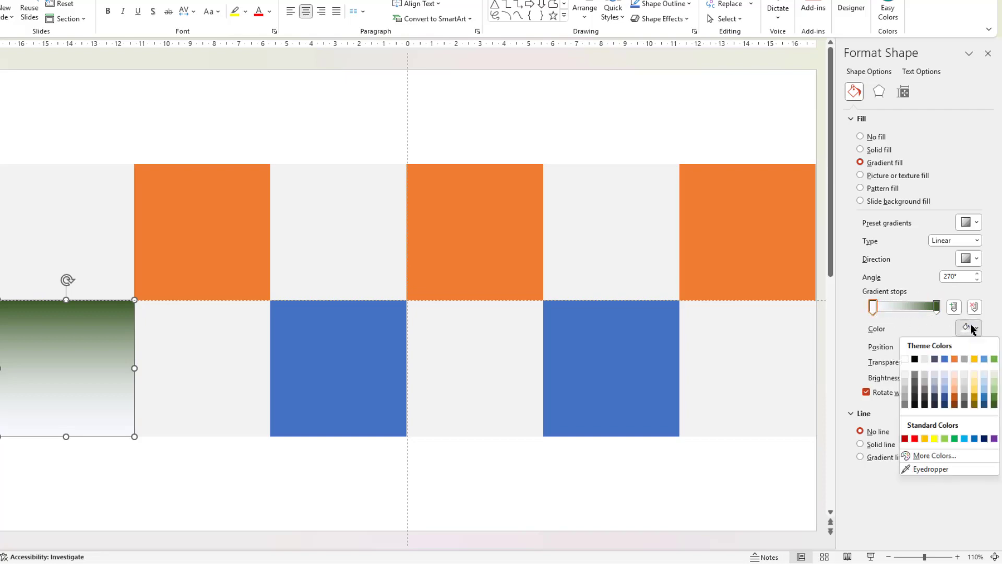
pyautogui.click(945, 438)
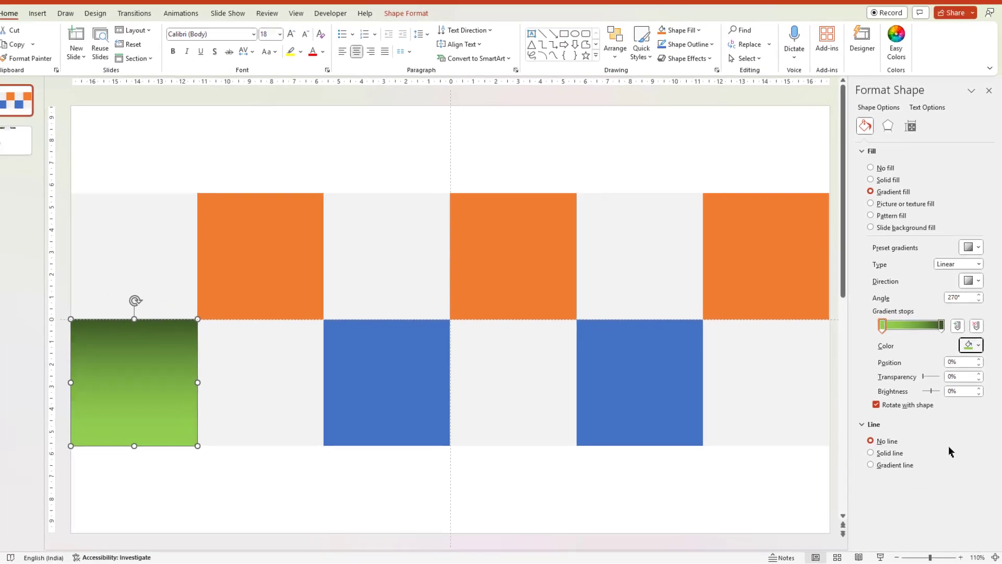
# Step: Fill the second upper-row square with a gradient from light gray at 0% to dark gray at 100%
pyautogui.click(213, 235)
pyautogui.click(876, 205)
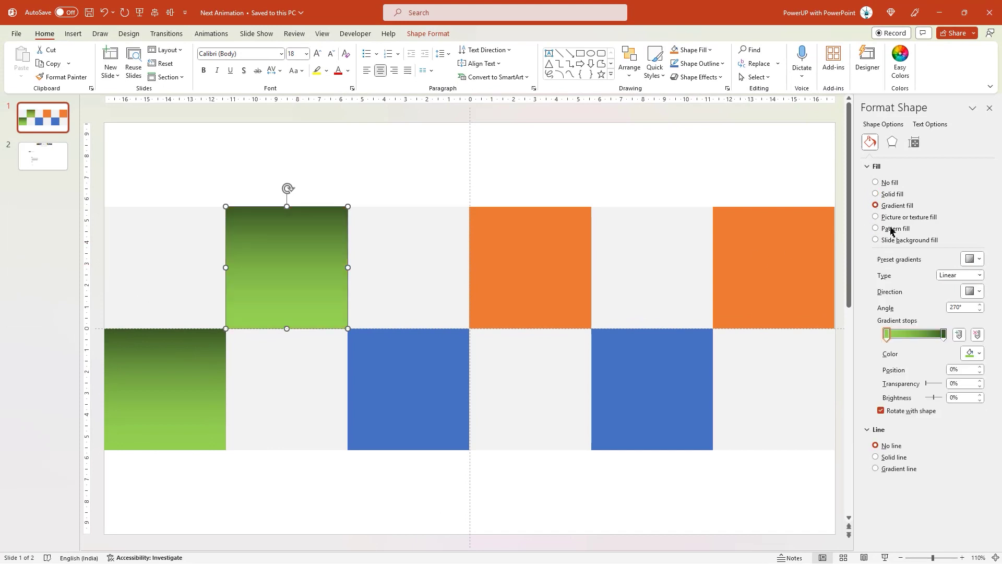
pyautogui.click(944, 335)
pyautogui.click(972, 354)
pyautogui.click(969, 421)
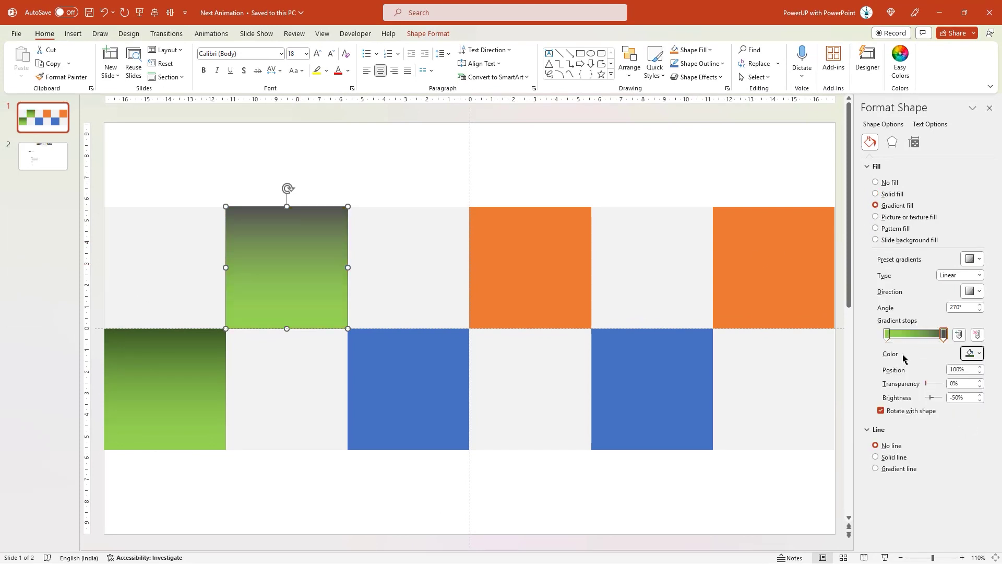
pyautogui.click(887, 334)
pyautogui.click(972, 353)
pyautogui.click(969, 408)
# Step: Fill the third lower-row square with a gradient from light orange at 0% to dark orange at 100%
pyautogui.click(420, 361)
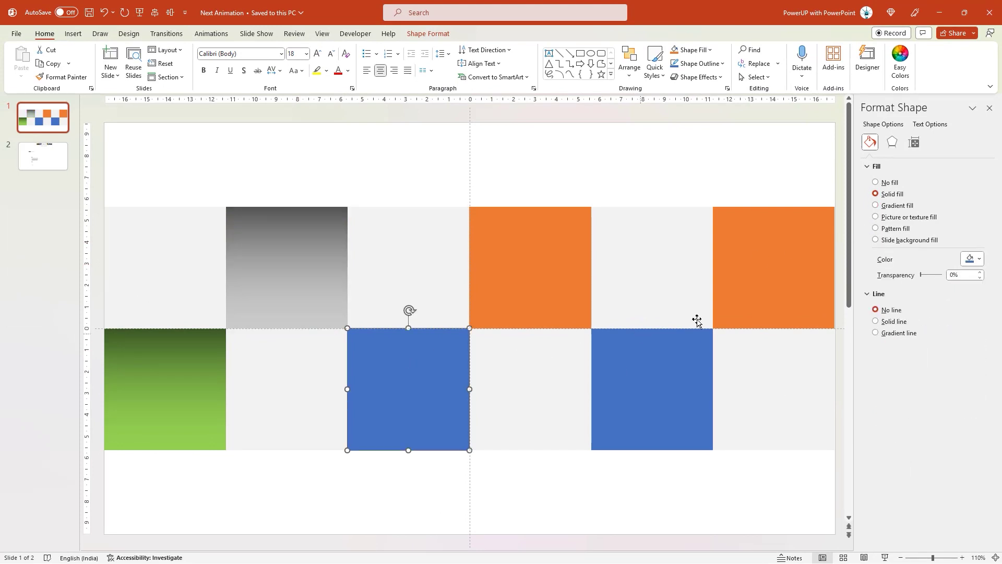
pyautogui.click(876, 205)
pyautogui.click(972, 354)
pyautogui.click(958, 398)
# Step: Fill the fourth upper-row square with a gradient from light blue-gray at 0% to dark blue-gray at 100%
pyautogui.click(530, 266)
pyautogui.click(876, 205)
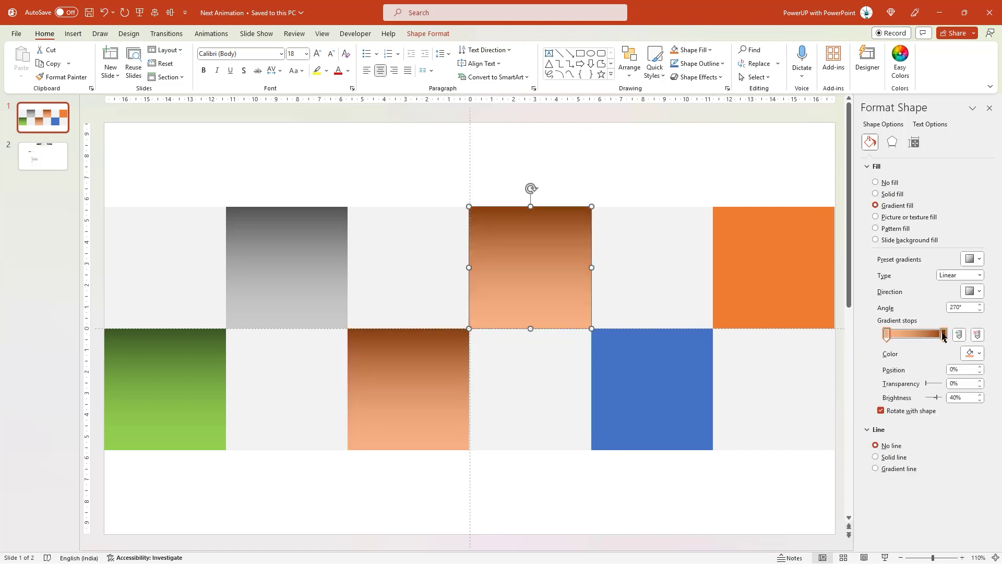
pyautogui.click(944, 334)
pyautogui.click(972, 353)
pyautogui.click(929, 431)
# Step: Fill the fifth lower-row square with a gradient from light blue at 0% to dark blue at 100%
pyautogui.click(652, 389)
pyautogui.click(876, 206)
pyautogui.click(972, 353)
pyautogui.click(991, 448)
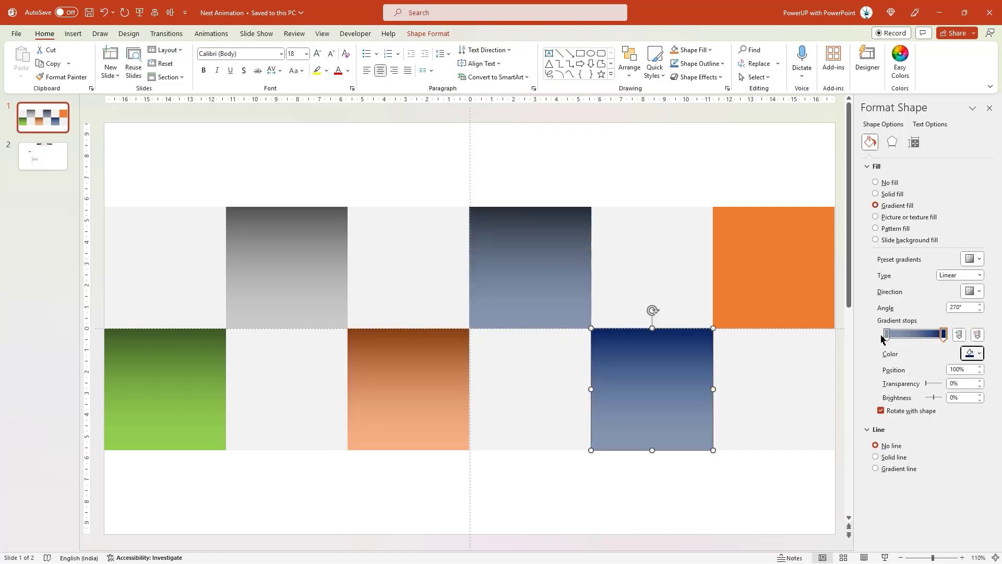
pyautogui.click(972, 353)
pyautogui.click(973, 448)
# Step: Fill the sixth upper-row square with a gradient from dark gray at 0% to near black at 100%
pyautogui.click(760, 257)
pyautogui.click(876, 205)
pyautogui.click(972, 353)
pyautogui.click(929, 365)
pyautogui.click(888, 334)
pyautogui.click(972, 353)
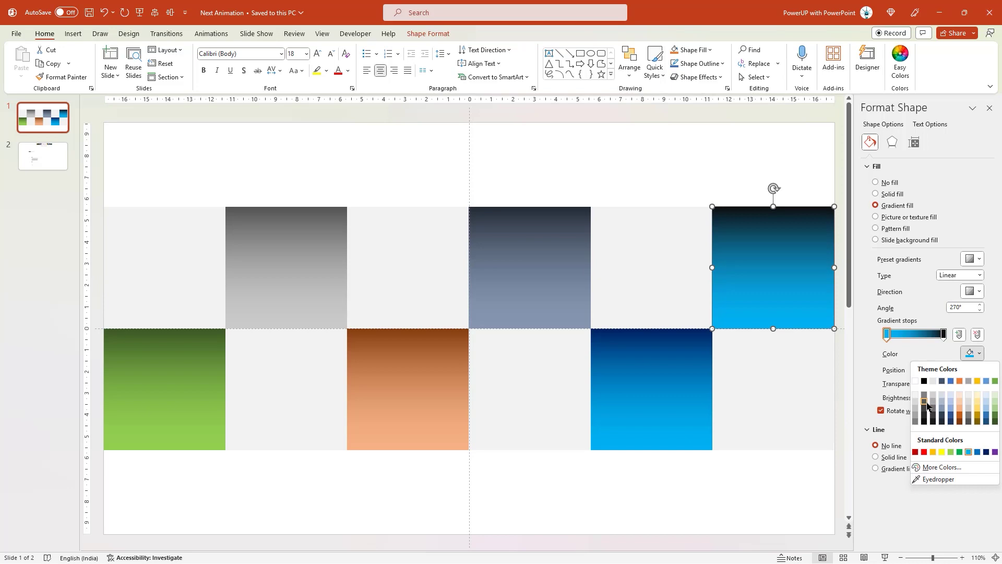
pyautogui.click(929, 401)
pyautogui.click(484, 499)
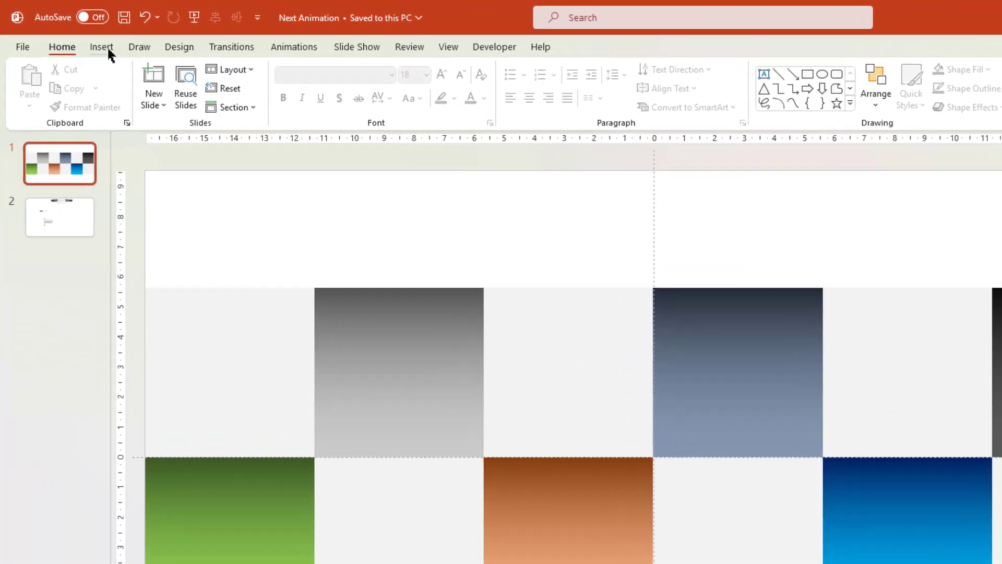
# Step: Draw a rectangle about 5.67 cm wide and 0.79 cm high resting on the green square's upper edge
pyautogui.click(73, 34)
pyautogui.click(320, 94)
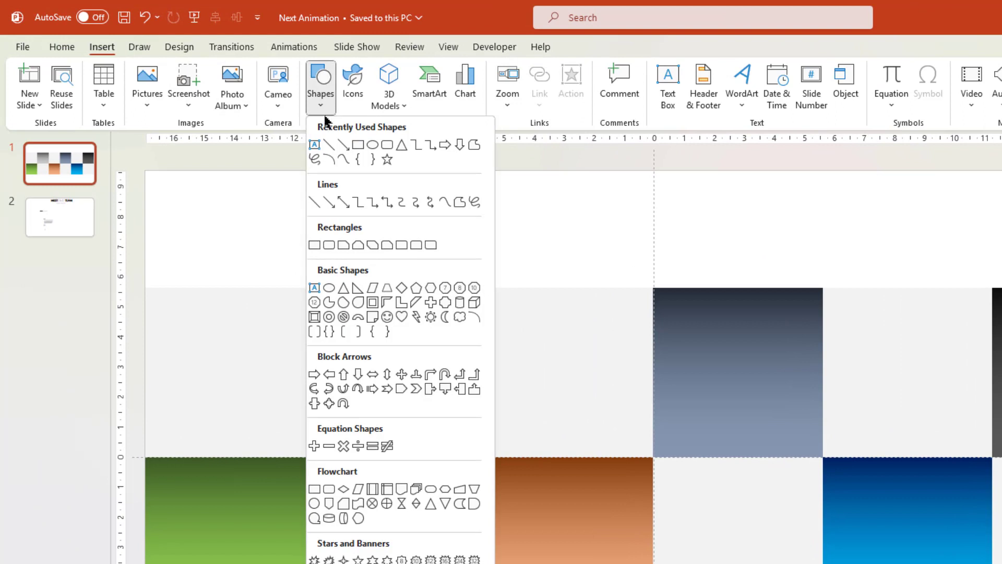
pyautogui.click(359, 146)
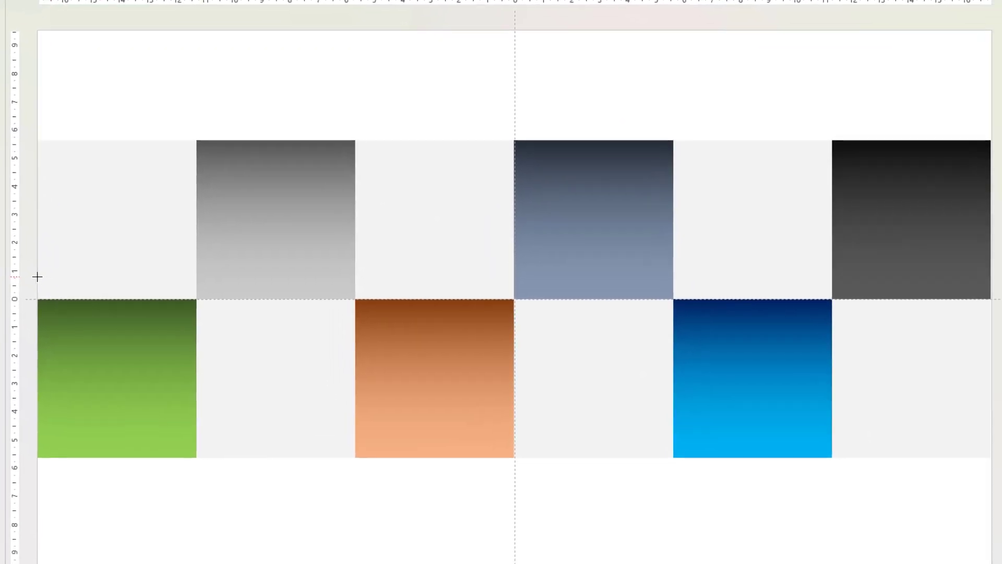
pyautogui.moveTo(145, 435); pyautogui.dragTo(286, 445)
pyautogui.moveTo(171, 288); pyautogui.dragTo(197, 299)
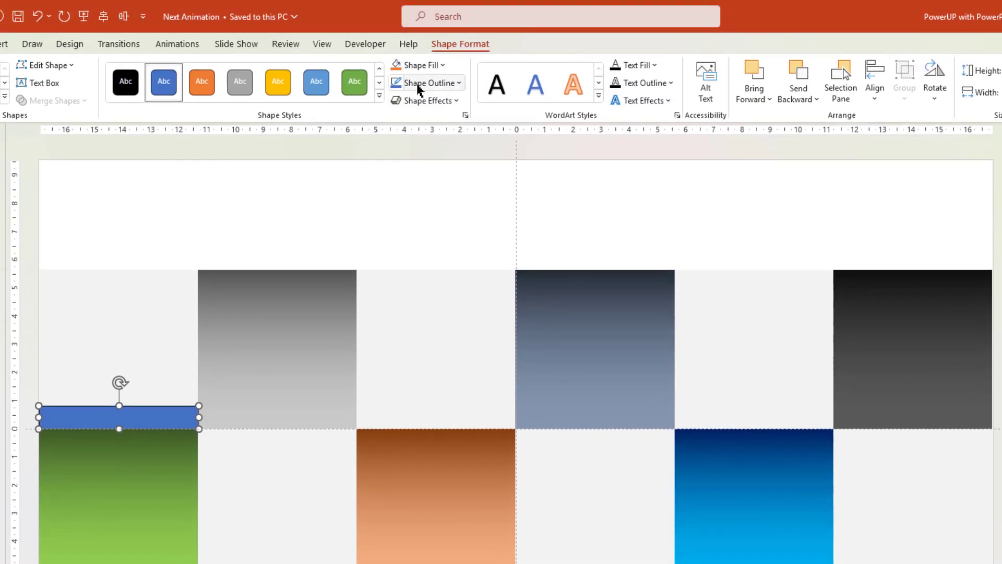
# Step: Remove the rectangle's outline and fill it with black at 36% transparency
pyautogui.click(420, 19)
pyautogui.click(430, 233)
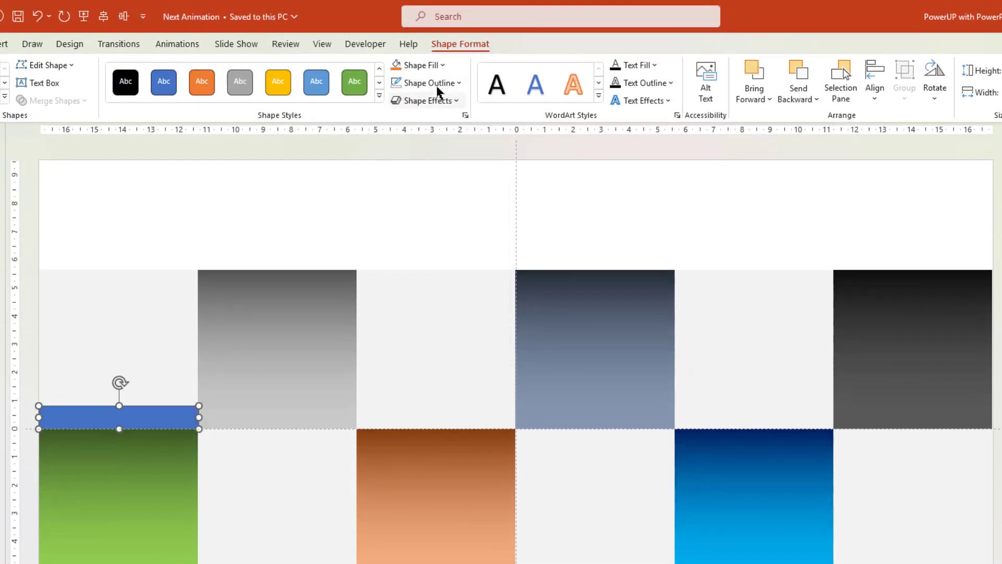
pyautogui.click(440, 66)
pyautogui.click(406, 100)
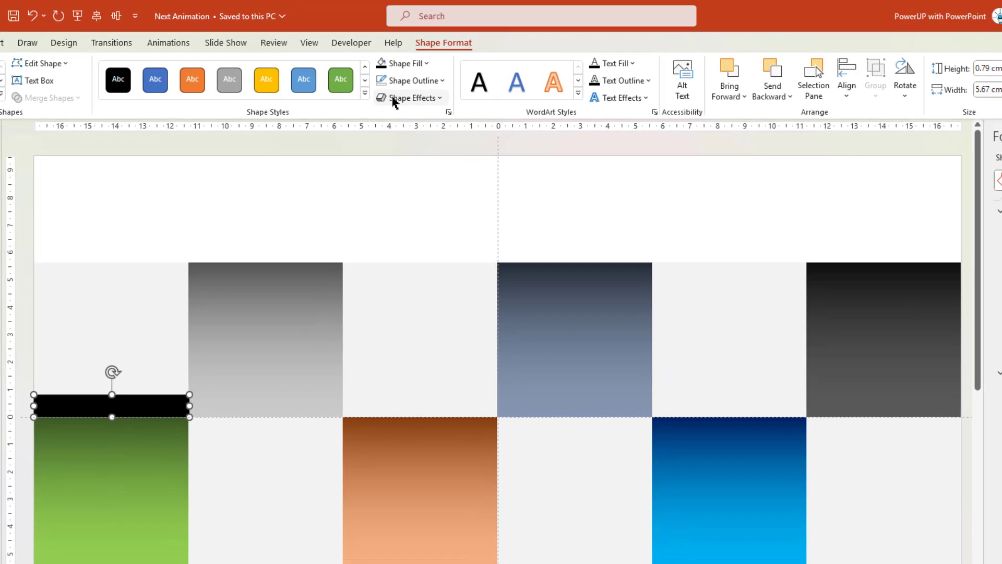
pyautogui.click(383, 115)
pyautogui.moveTo(911, 303); pyautogui.dragTo(921, 305)
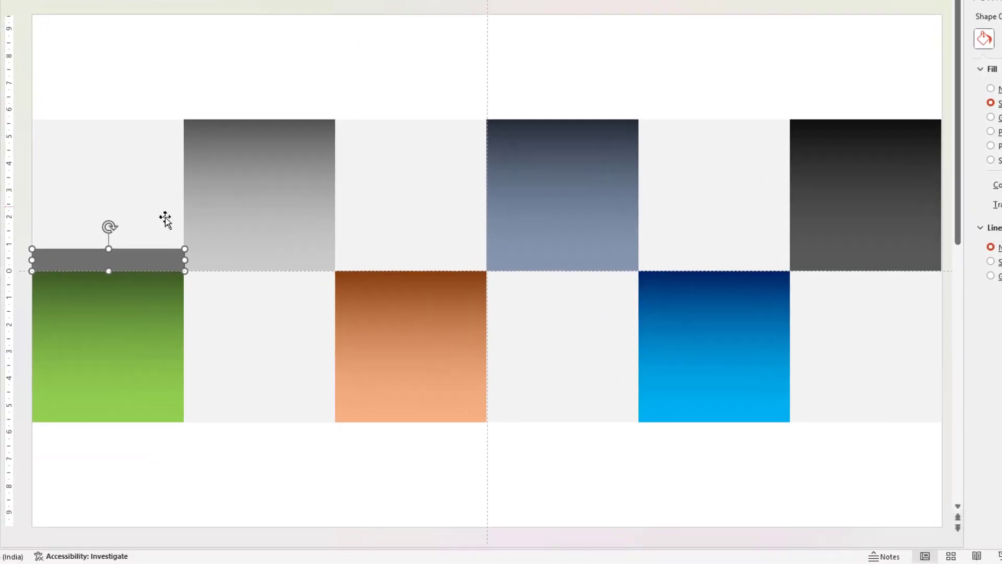
# Step: Narrow the dark bar to 5.64 cm so its ends align with the green square's edges
pyautogui.scroll(5, 103, 261)
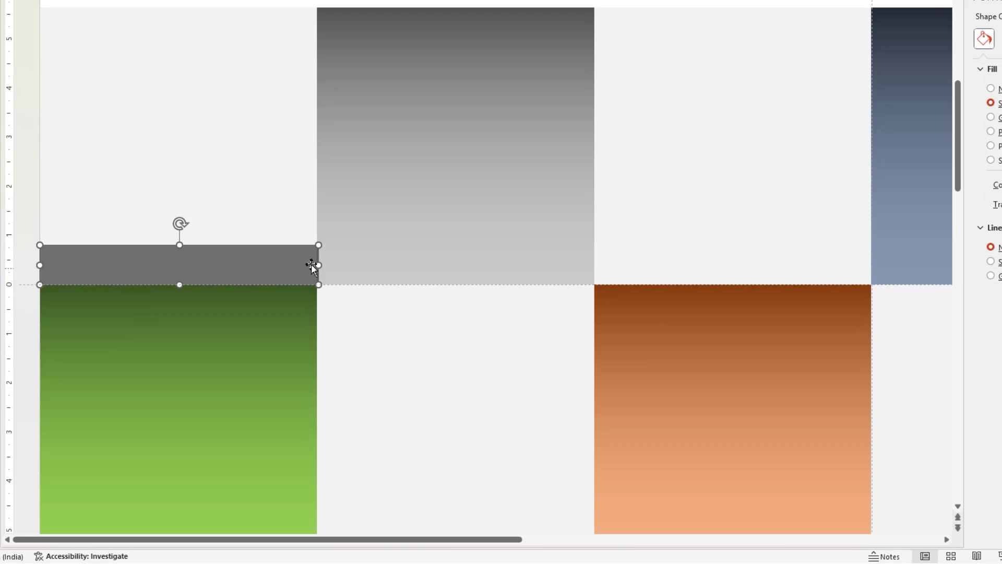
pyautogui.moveTo(313, 264); pyautogui.dragTo(311, 265)
pyautogui.moveTo(36, 267); pyautogui.dragTo(35, 266)
# Step: Duplicate the bar directly beneath the gray gradient square, and copy the pair of bars across the remaining four columns
pyautogui.moveTo(129, 262); pyautogui.dragTo(402, 319)
pyautogui.moveTo(401, 369); pyautogui.dragTo(394, 353)
pyautogui.keyDown('shift'); pyautogui.click(284, 331); pyautogui.keyUp('shift')
pyautogui.scroll(-8, 284, 330)
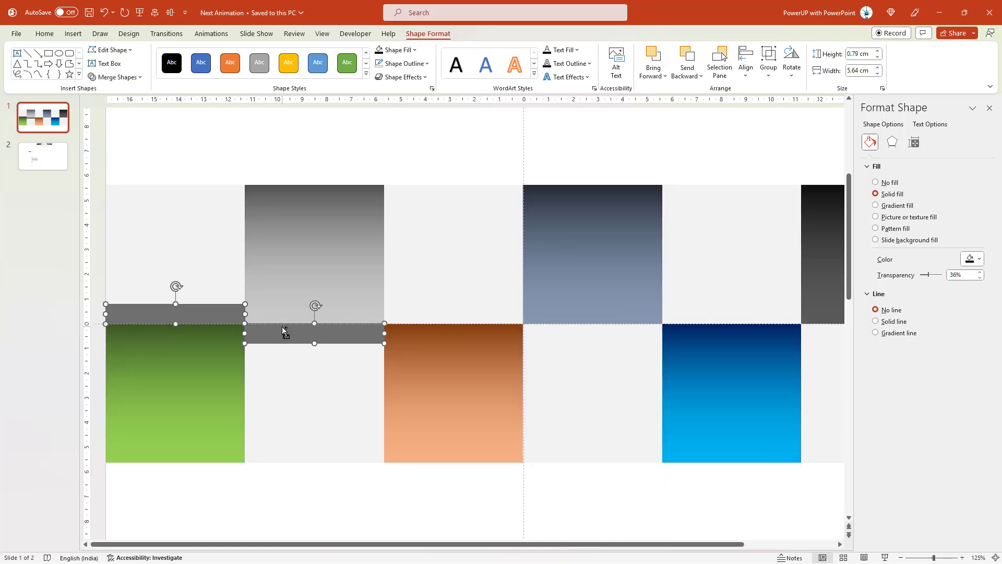
pyautogui.moveTo(194, 327); pyautogui.dragTo(630, 330)
pyautogui.click(316, 488)
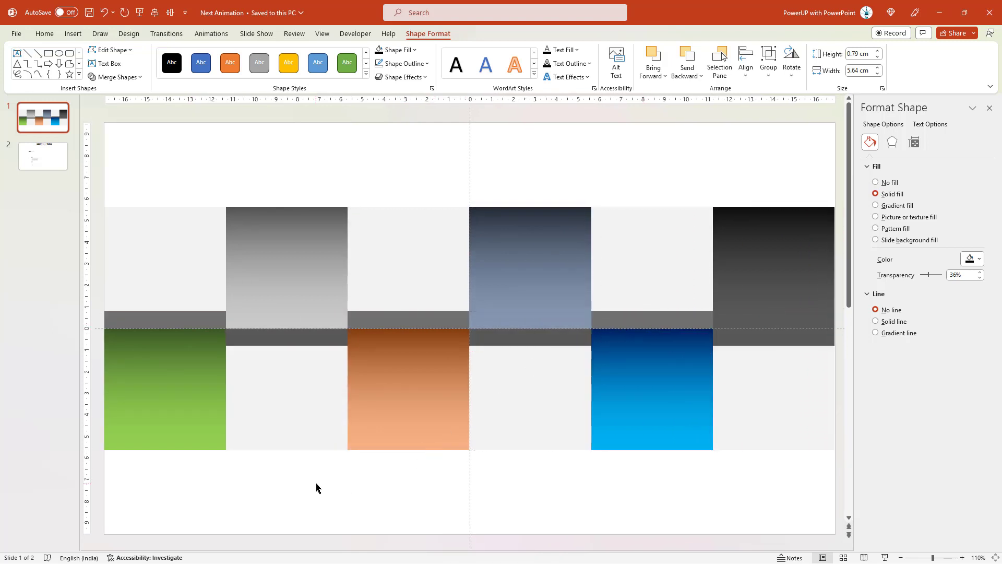
# Step: Copy the NAME SURNAME text box from slide 2 to slide 1 and make its text white
pyautogui.click(64, 168)
pyautogui.click(284, 264)
pyautogui.hotkey('ctrl', 'c')
pyautogui.press('pageup')
pyautogui.hotkey('ctrl', 'v')
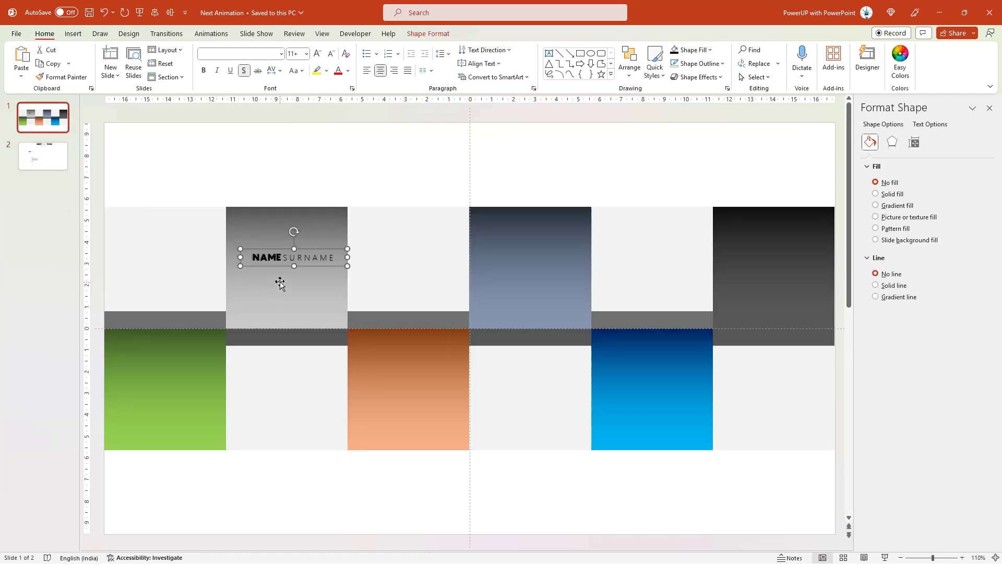
pyautogui.click(348, 70)
pyautogui.click(338, 94)
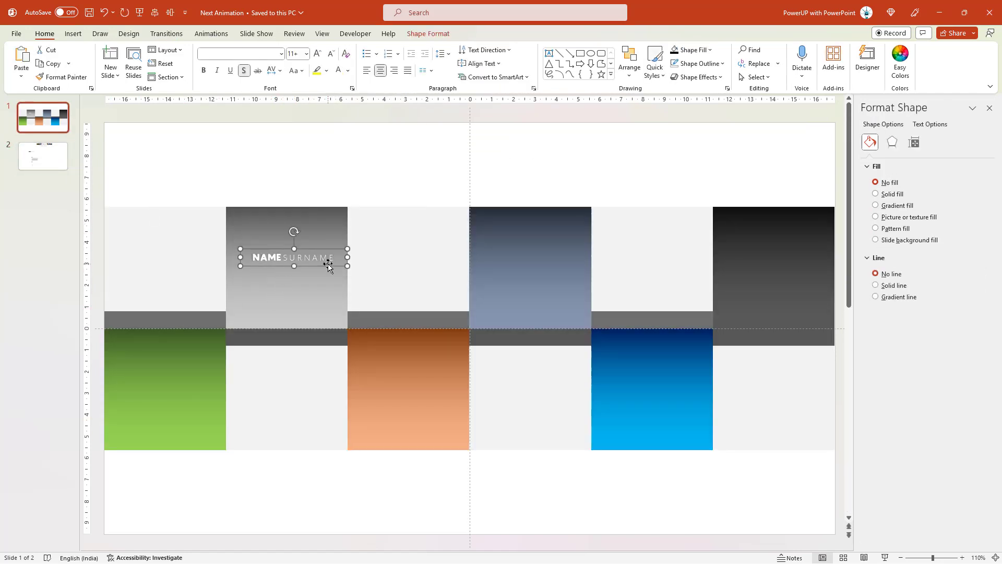
# Step: Place the name label on the bar beneath the gray gradient square and duplicate it onto the other five bars
pyautogui.moveTo(329, 263); pyautogui.dragTo(303, 361)
pyautogui.scroll(2, 192, 327)
pyautogui.keyDown('ctrl'); pyautogui.click(186, 326); pyautogui.keyUp('ctrl')
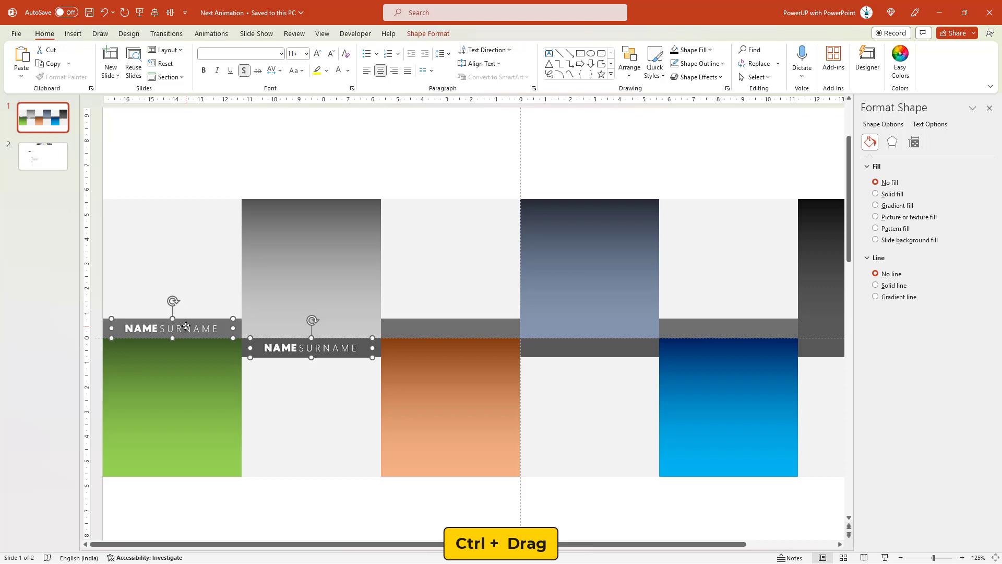
pyautogui.moveTo(113, 338); pyautogui.dragTo(601, 336)
pyautogui.scroll(-1, 405, 345)
pyautogui.click(409, 484)
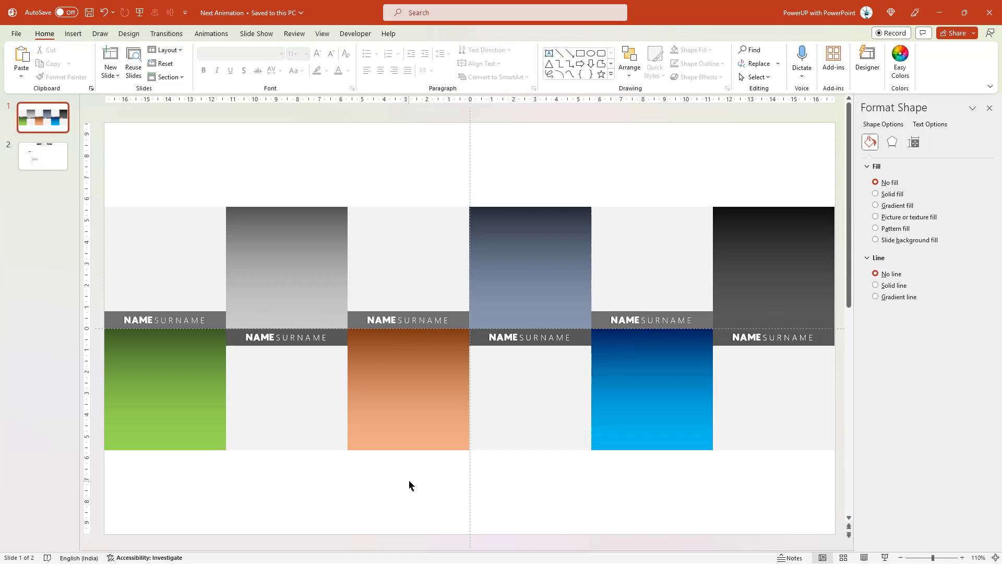
# Step: Copy the INFO, details, EXPR and 10yrs text boxes from slide 2 to slide 1 and position them over the green square
pyautogui.press('pagedown')
pyautogui.moveTo(438, 514); pyautogui.dragTo(246, 319)
pyautogui.hotkey('ctrl', 'c')
pyautogui.click(43, 118)
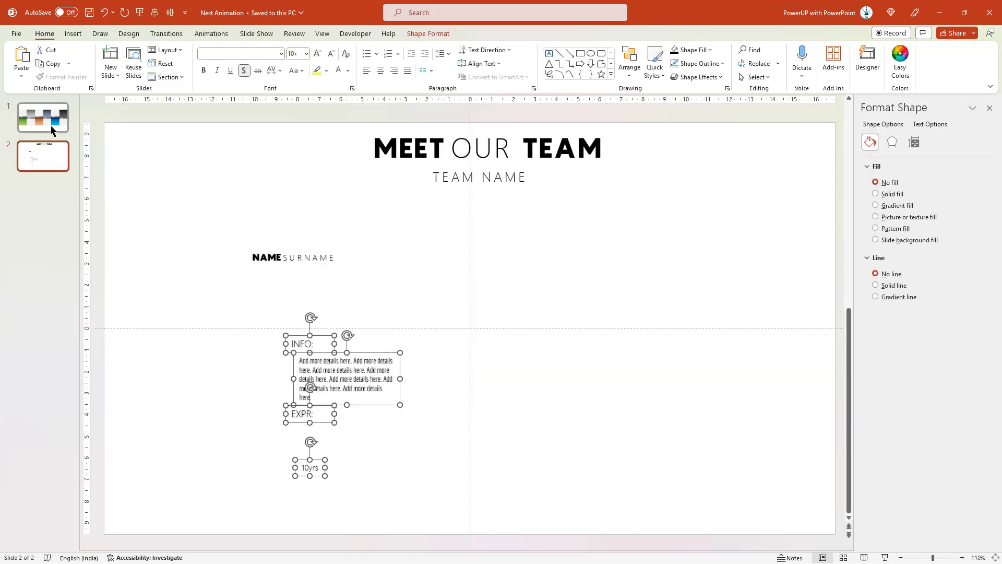
pyautogui.hotkey('ctrl', 'v')
pyautogui.moveTo(371, 408); pyautogui.dragTo(191, 405)
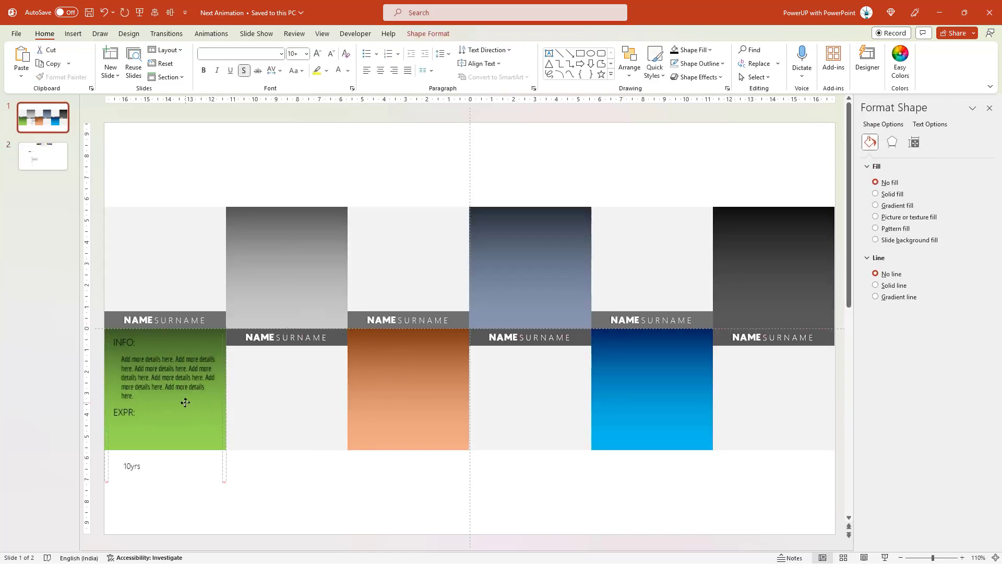
# Step: Move the 10yrs label into the green square's lower-right area and make all four text boxes white
pyautogui.click(152, 484)
pyautogui.moveTo(139, 473); pyautogui.dragTo(197, 448)
pyautogui.moveTo(221, 485); pyautogui.dragTo(95, 338)
pyautogui.scroll(5, 130, 460)
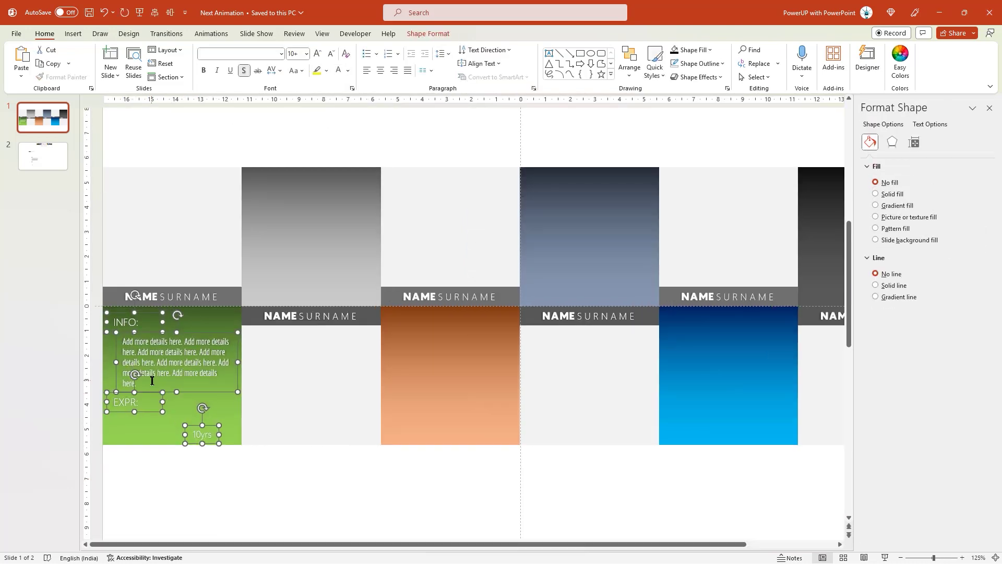
pyautogui.click(132, 461)
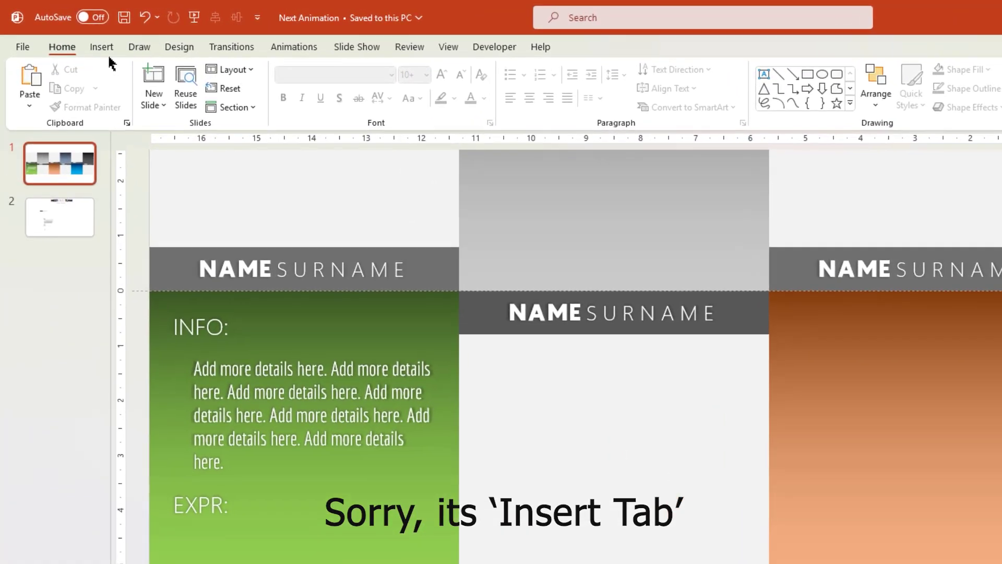
# Step: Draw a thin rounded rectangle bar beneath the EXPR label, spanning most of the green square's width
pyautogui.click(101, 47)
pyautogui.click(320, 108)
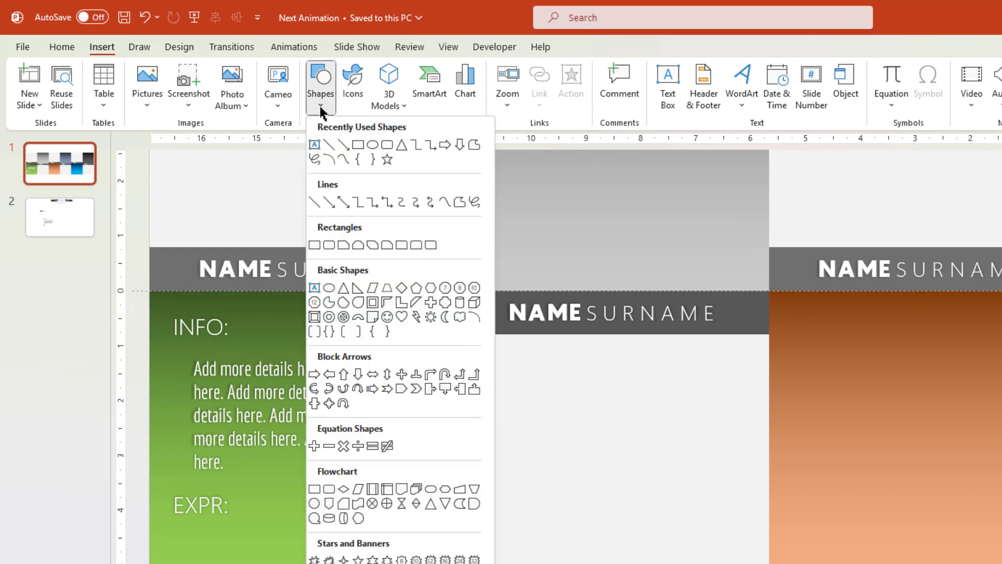
pyautogui.click(391, 148)
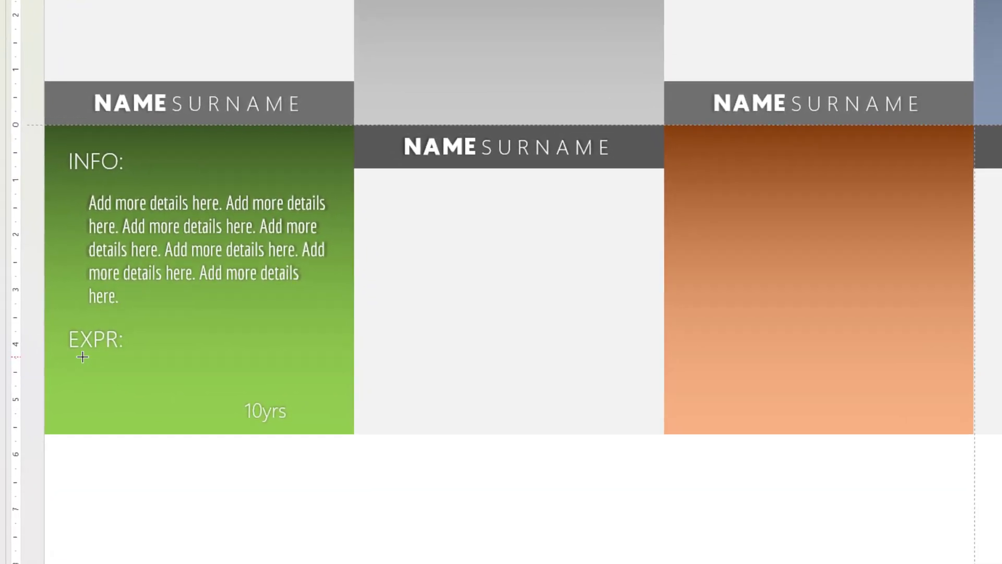
pyautogui.moveTo(80, 366); pyautogui.dragTo(335, 381)
pyautogui.moveTo(207, 381); pyautogui.dragTo(207, 376)
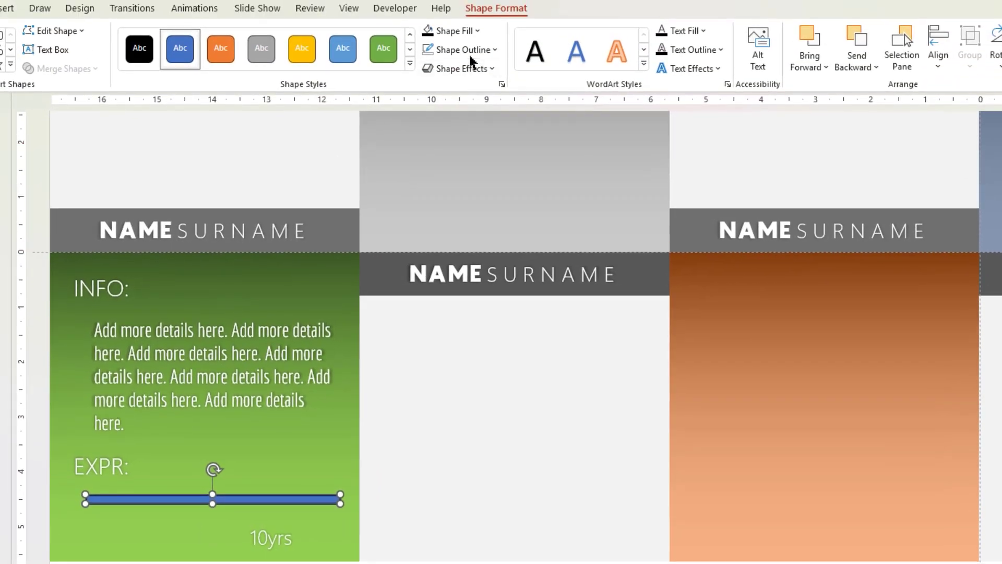
# Step: Remove the experience bar's outline, fill it white, and resize it to line up with the details text above
pyautogui.click(462, 49)
pyautogui.click(452, 209)
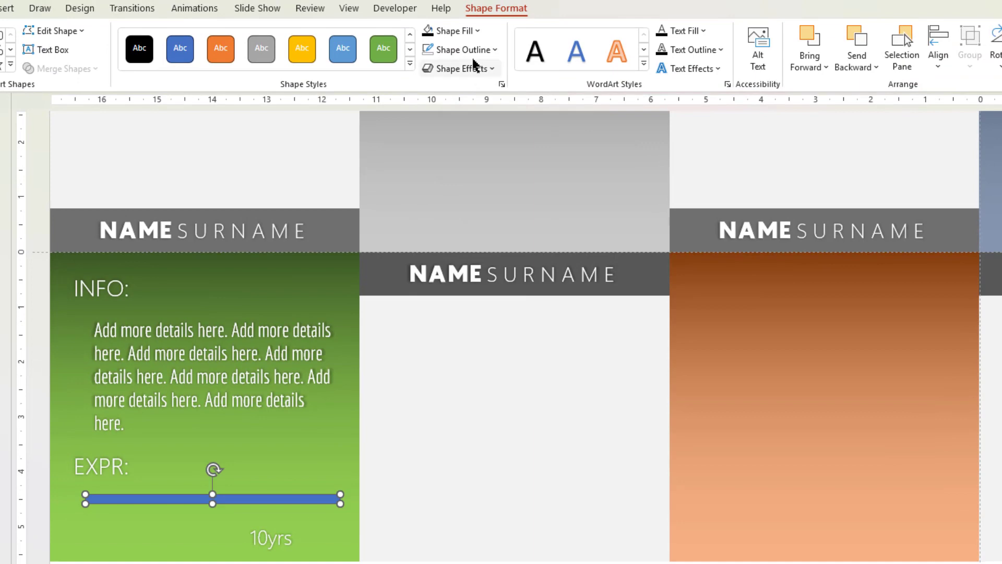
pyautogui.click(452, 30)
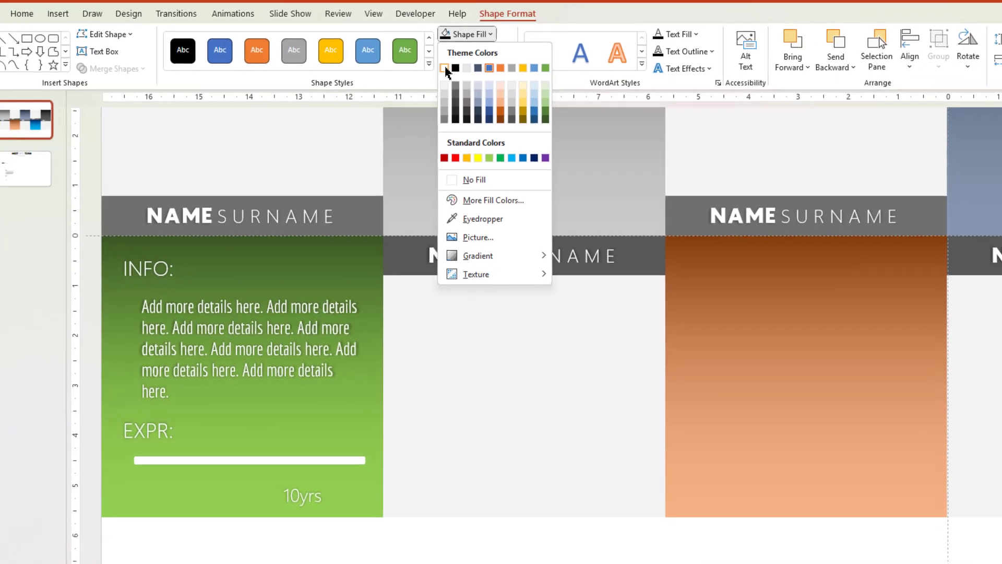
pyautogui.click(428, 68)
pyautogui.moveTo(377, 443); pyautogui.dragTo(367, 442)
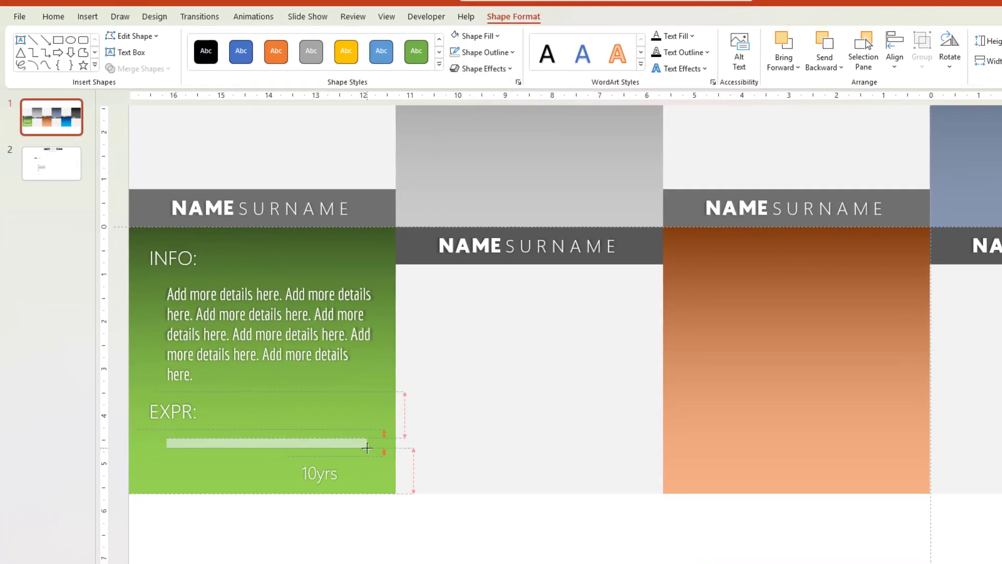
pyautogui.click(309, 528)
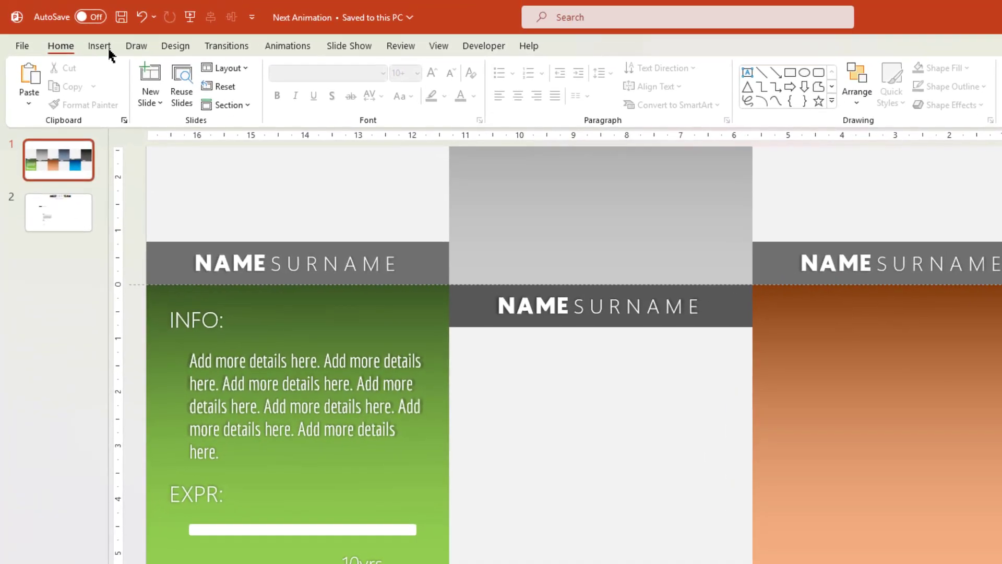
# Step: Draw a small upright rounded rectangle, about 0.57 cm high and 0.23 cm wide, as a slider handle across the white bar above 10yrs
pyautogui.click(87, 17)
pyautogui.click(314, 104)
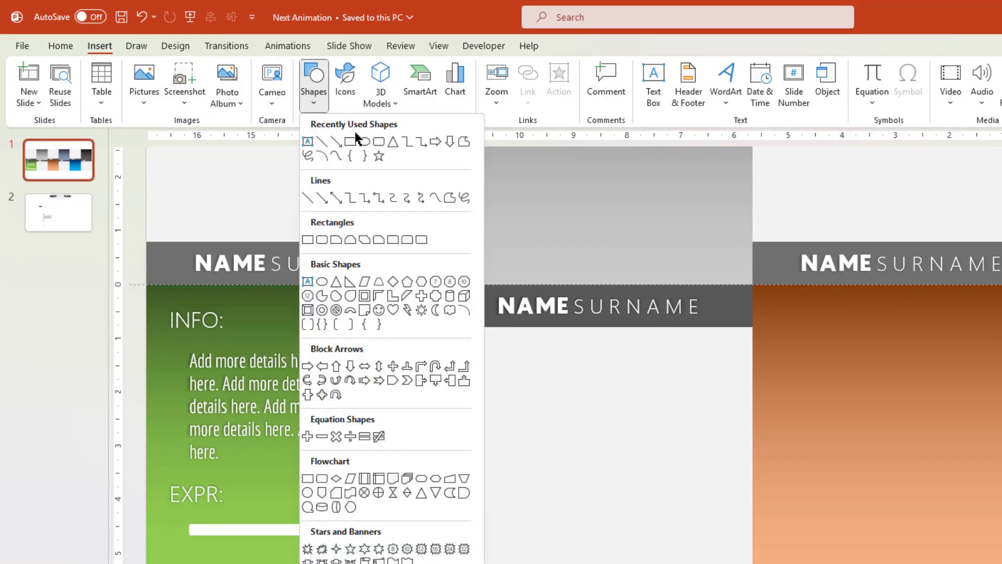
pyautogui.click(379, 144)
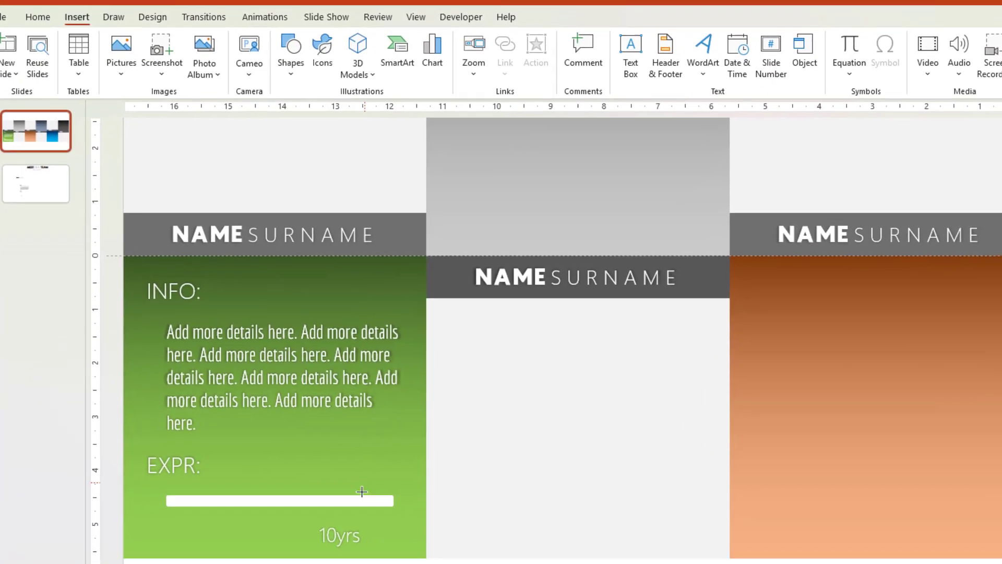
pyautogui.moveTo(364, 515); pyautogui.dragTo(382, 542)
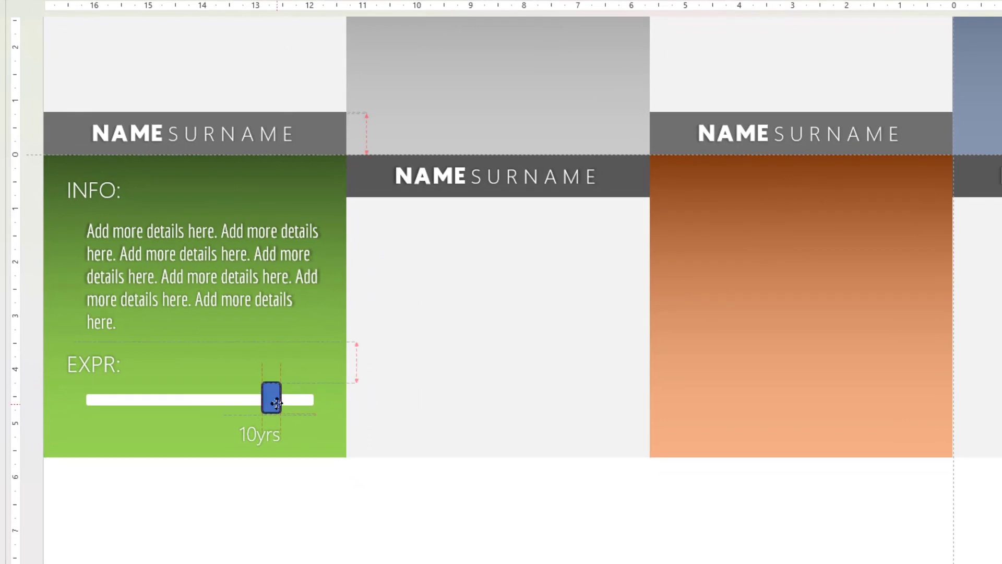
pyautogui.moveTo(277, 402); pyautogui.dragTo(274, 405)
pyautogui.click(330, 485)
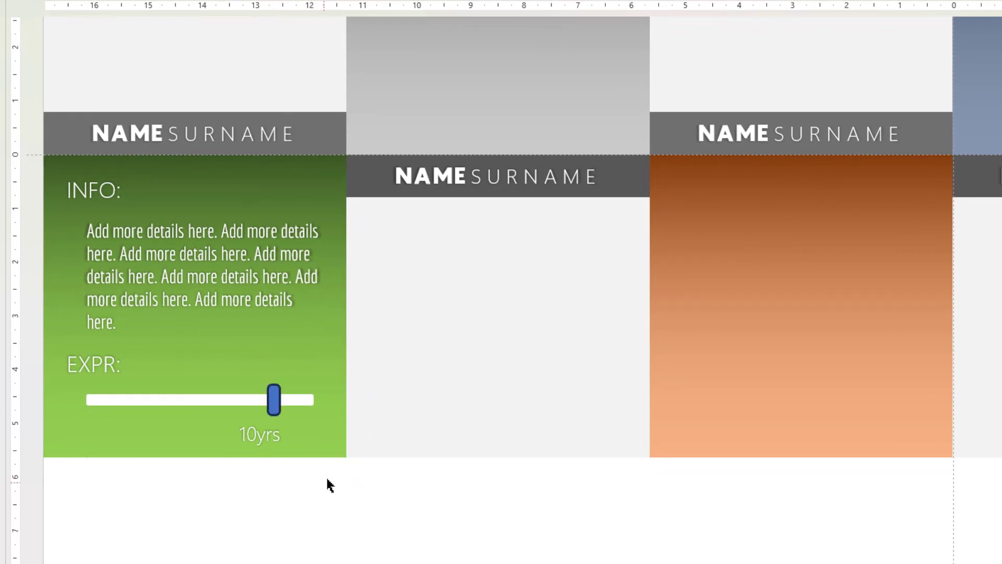
# Step: Copy the green square's gradient formatting onto the slider handle with Format Painter and give the handle a white outline
pyautogui.click(312, 345)
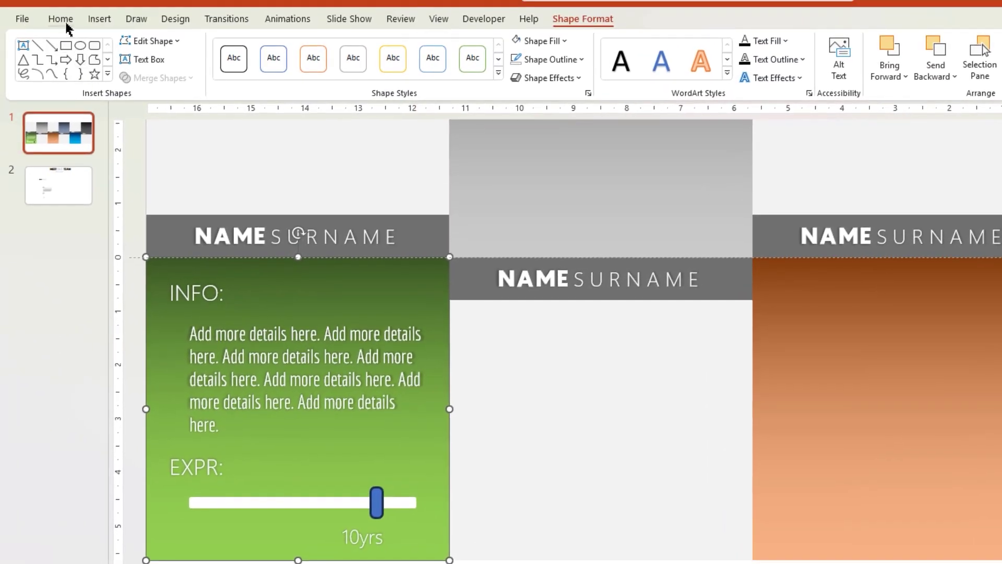
pyautogui.click(66, 23)
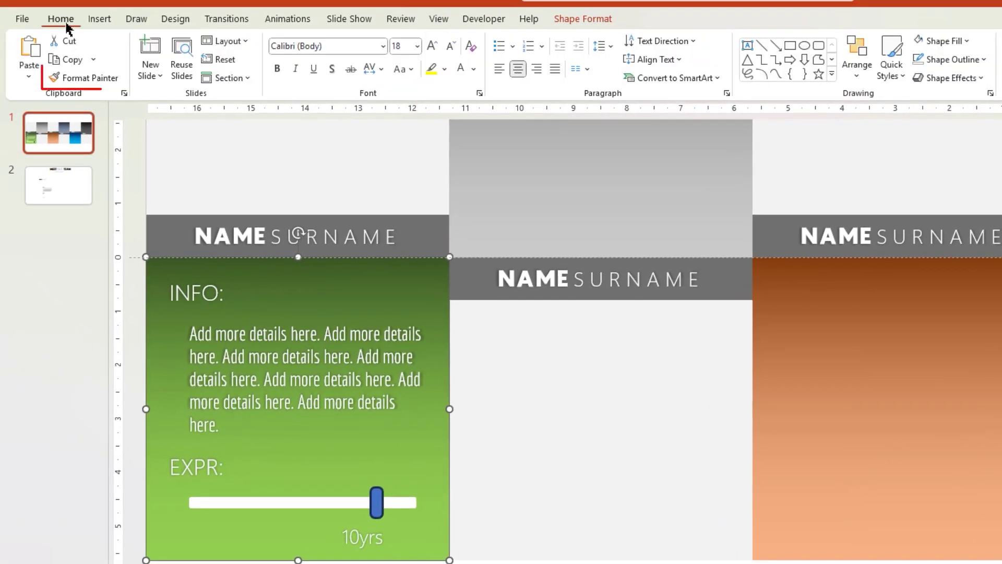
pyautogui.click(92, 84)
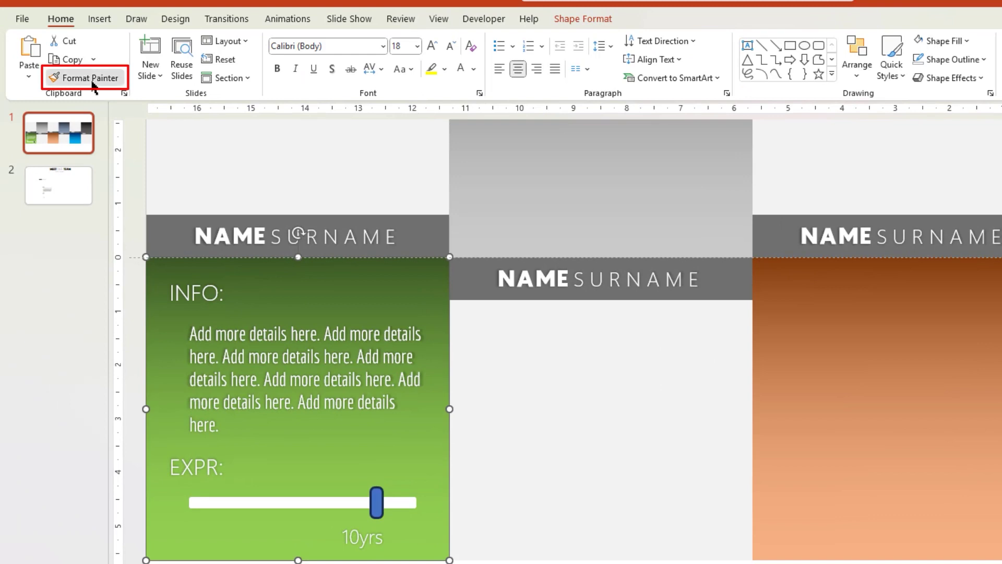
pyautogui.click(373, 507)
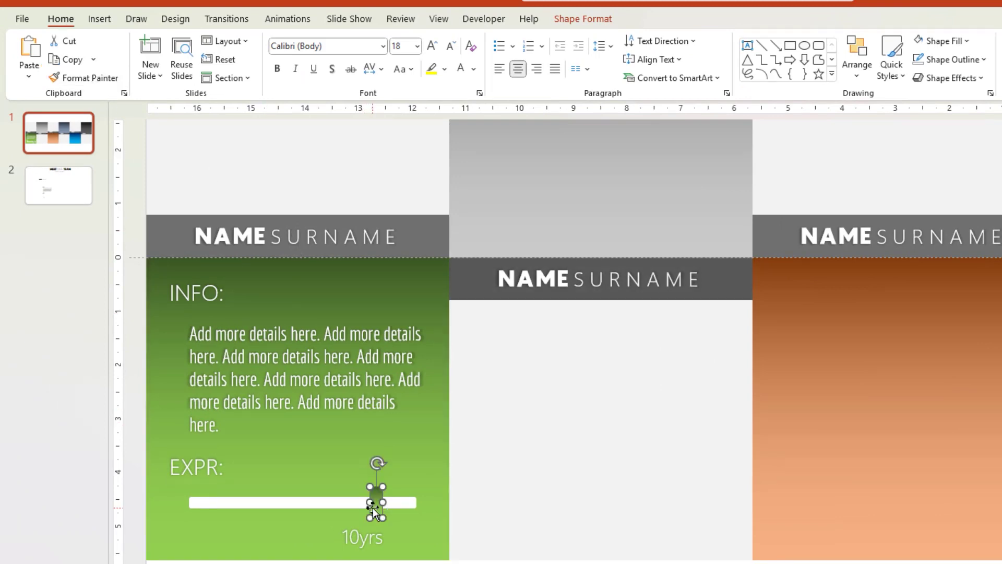
pyautogui.click(569, 26)
pyautogui.click(548, 59)
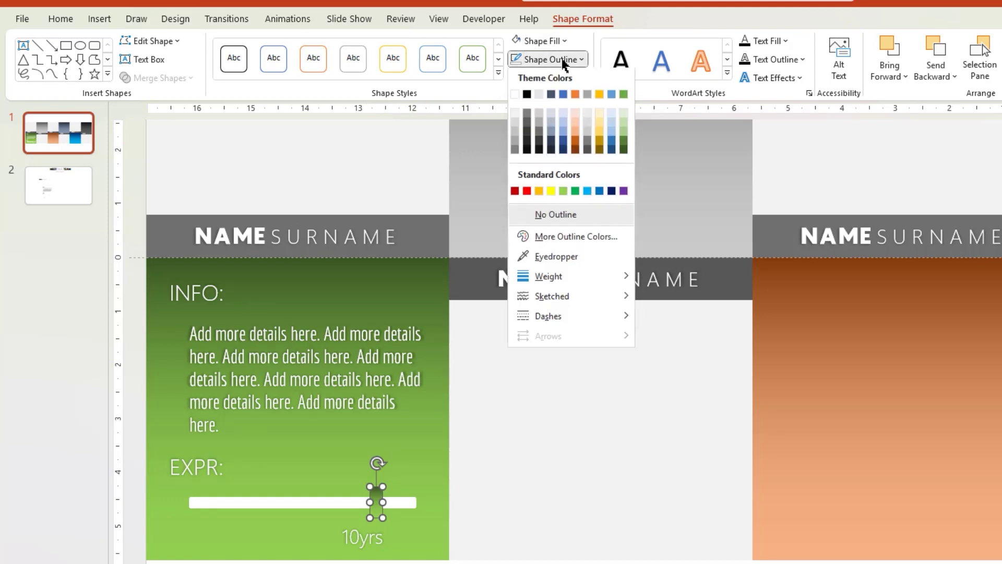
pyautogui.click(514, 96)
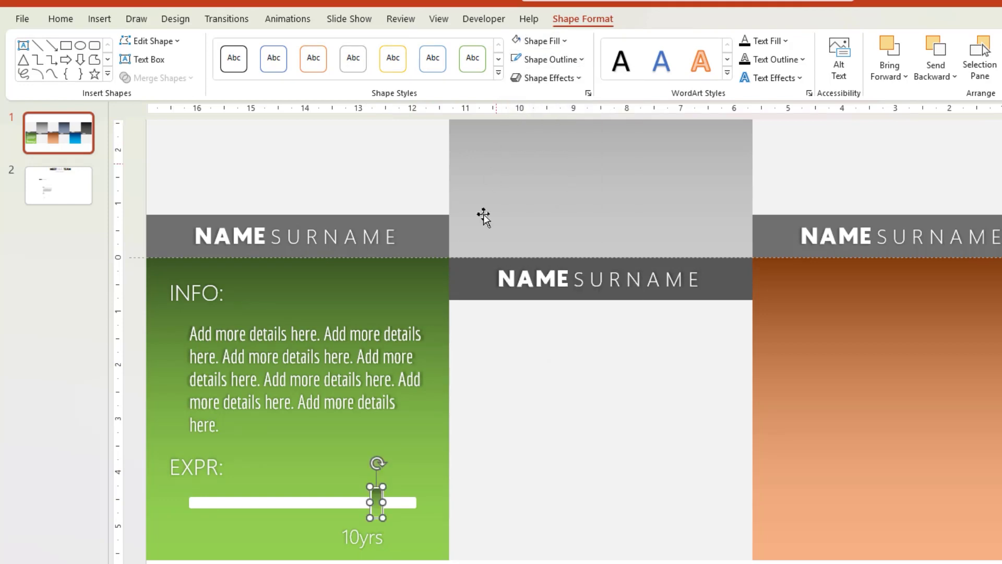
# Step: Apply a centered outer shadow with 30% transparency to both the slider handle and the white bar
pyautogui.keyDown('shift'); pyautogui.click(353, 509); pyautogui.keyUp('shift')
pyautogui.click(588, 93)
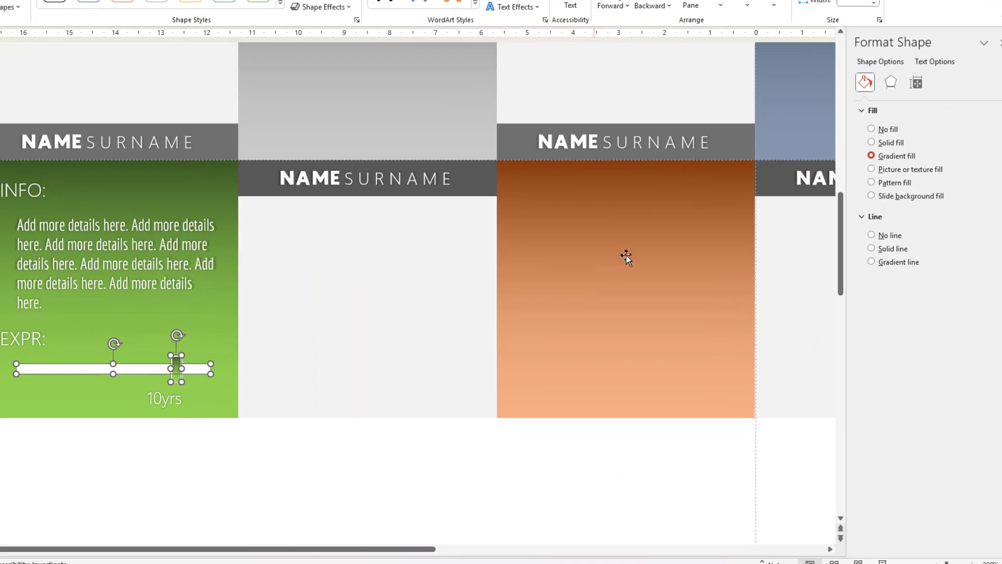
pyautogui.click(875, 78)
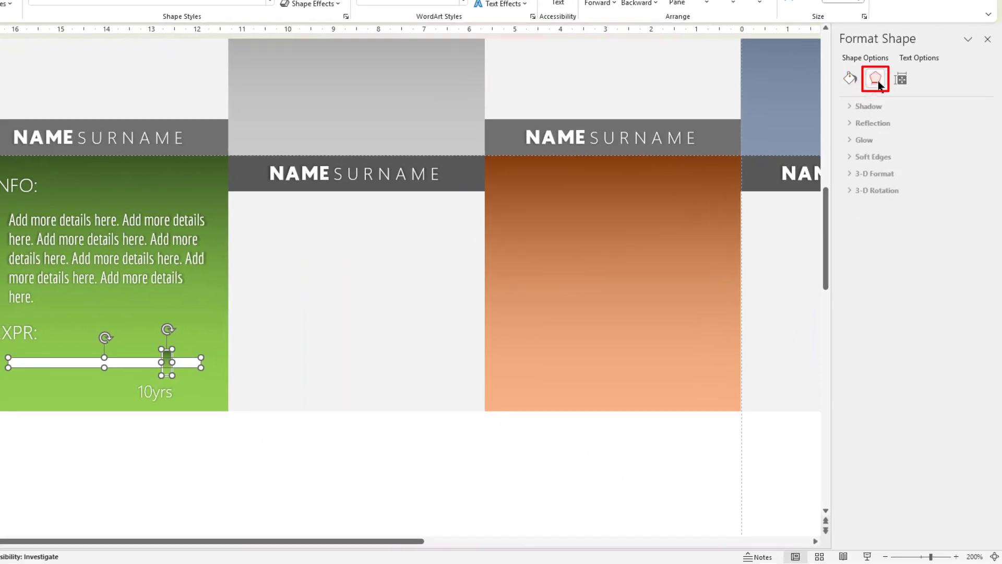
pyautogui.click(866, 106)
pyautogui.click(973, 125)
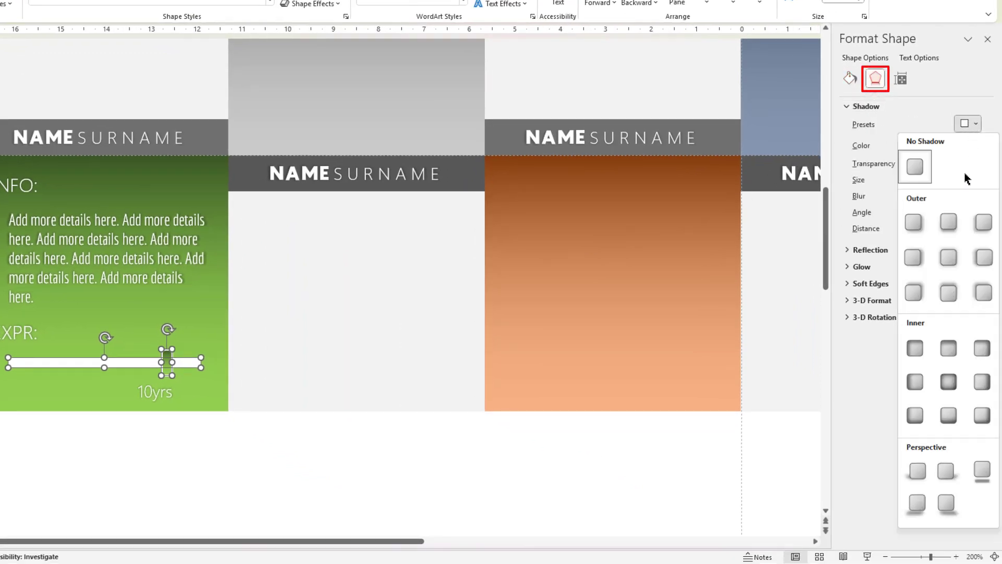
pyautogui.click(949, 257)
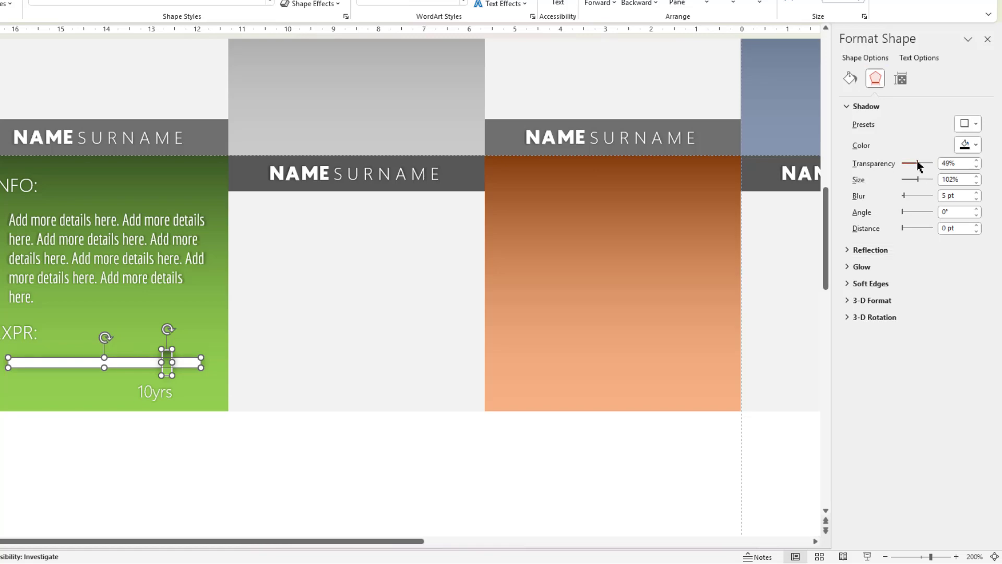
pyautogui.moveTo(918, 162); pyautogui.dragTo(911, 162)
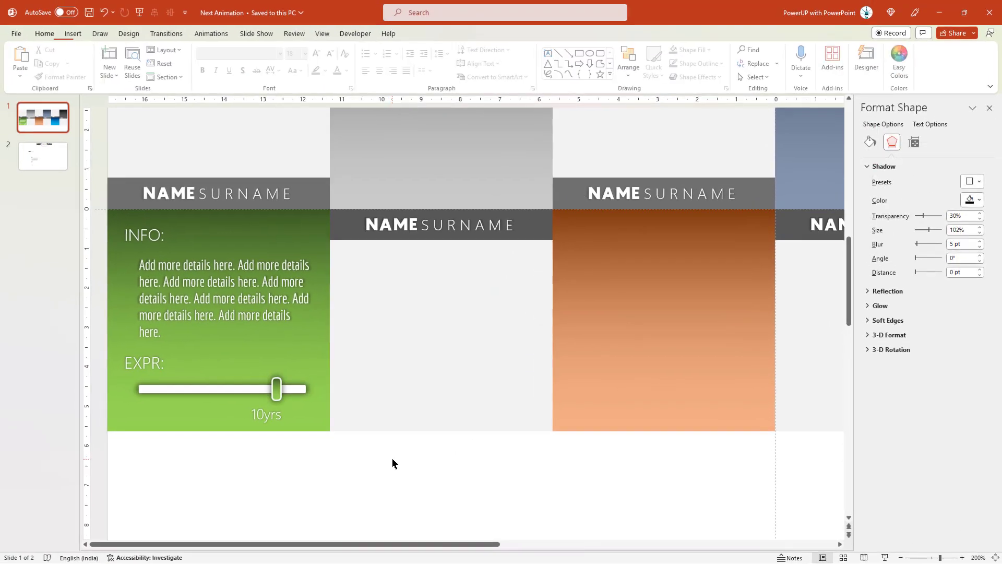
pyautogui.click(299, 447)
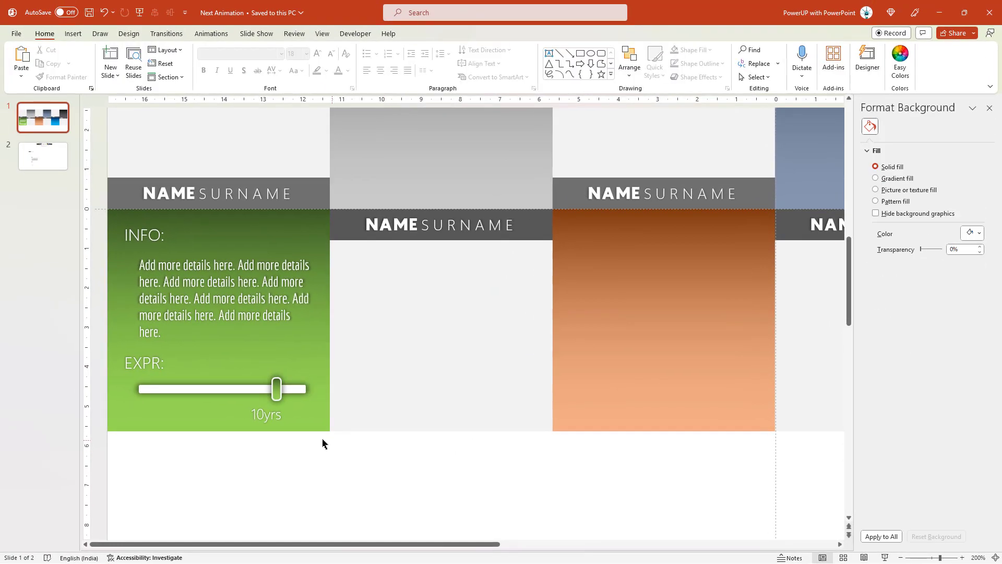
# Step: Shift the slider handle slightly left along the bar to center it above the 10yrs label
pyautogui.click(277, 405)
pyautogui.moveTo(277, 404); pyautogui.dragTo(267, 405)
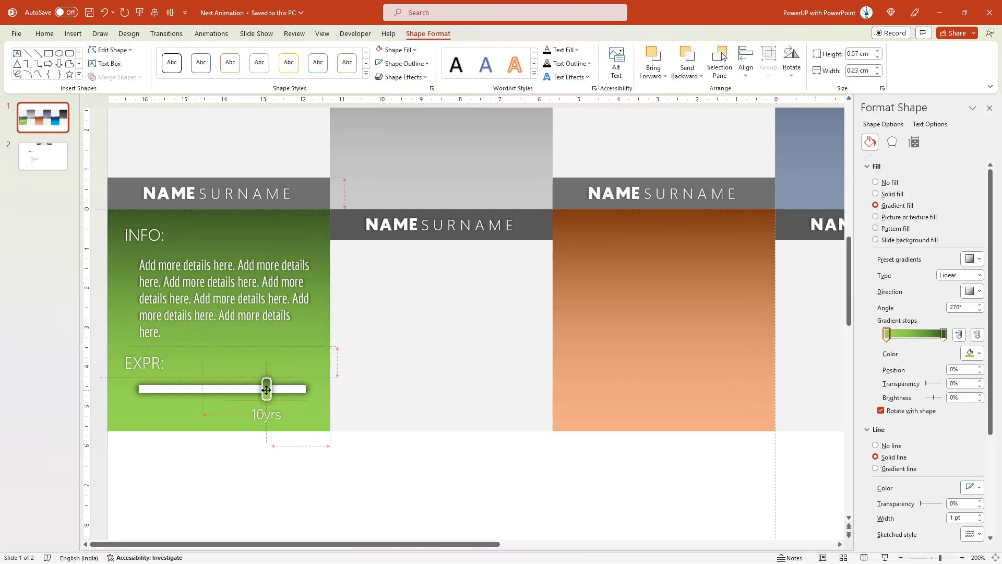
pyautogui.click(287, 452)
# Step: Duplicate the green square's text boxes, bar and slider handle onto the other five gradient squares
pyautogui.scroll(-3, 287, 453)
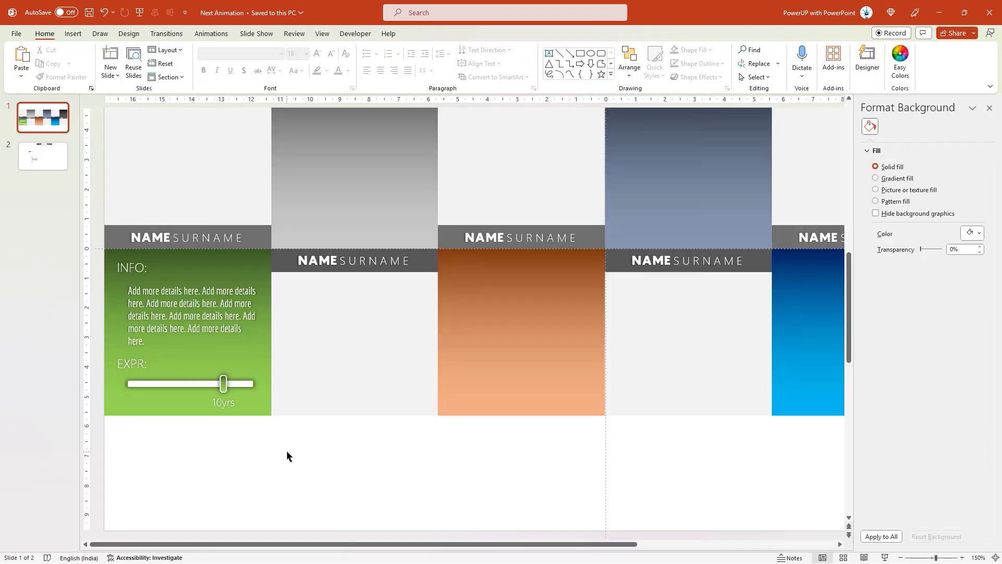
pyautogui.moveTo(235, 476); pyautogui.dragTo(105, 299)
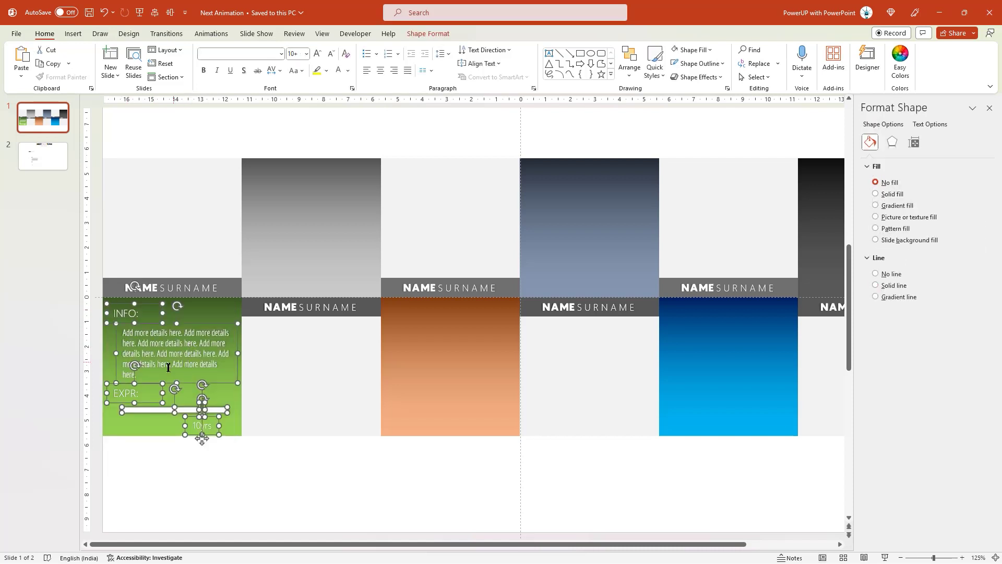
pyautogui.moveTo(155, 389); pyautogui.dragTo(288, 247)
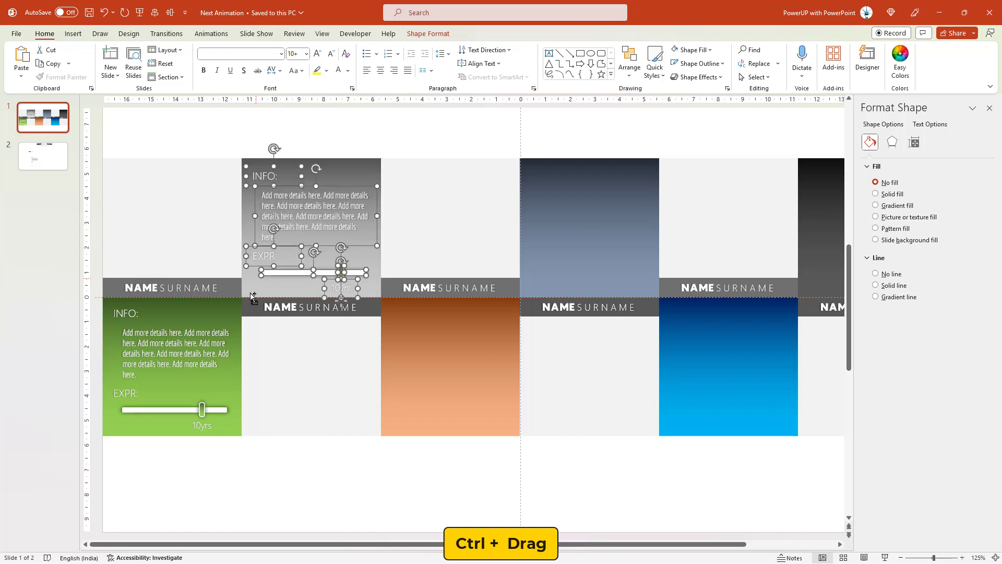
pyautogui.moveTo(235, 459); pyautogui.dragTo(103, 303)
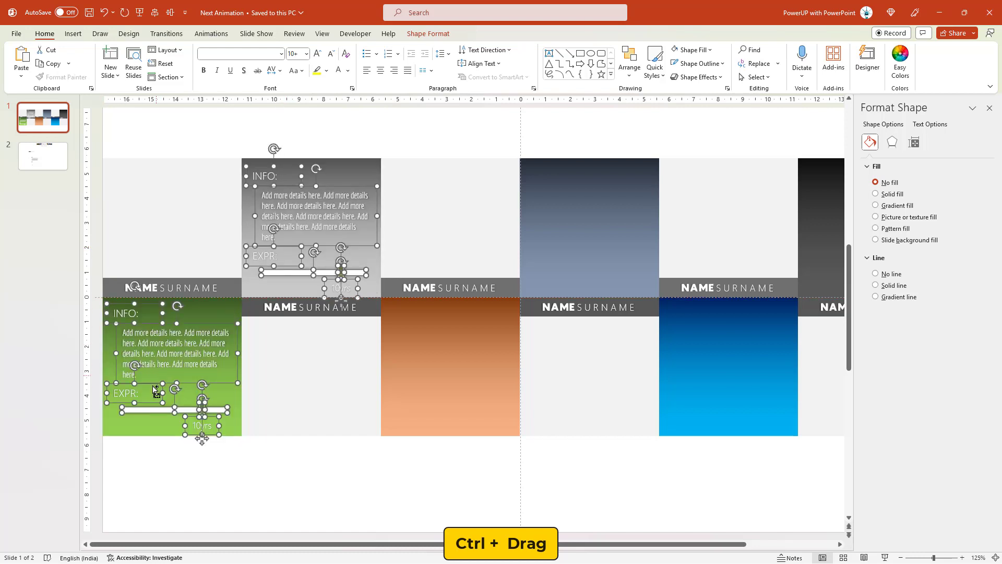
pyautogui.moveTo(150, 408); pyautogui.dragTo(631, 402)
pyautogui.scroll(-1, 420, 398)
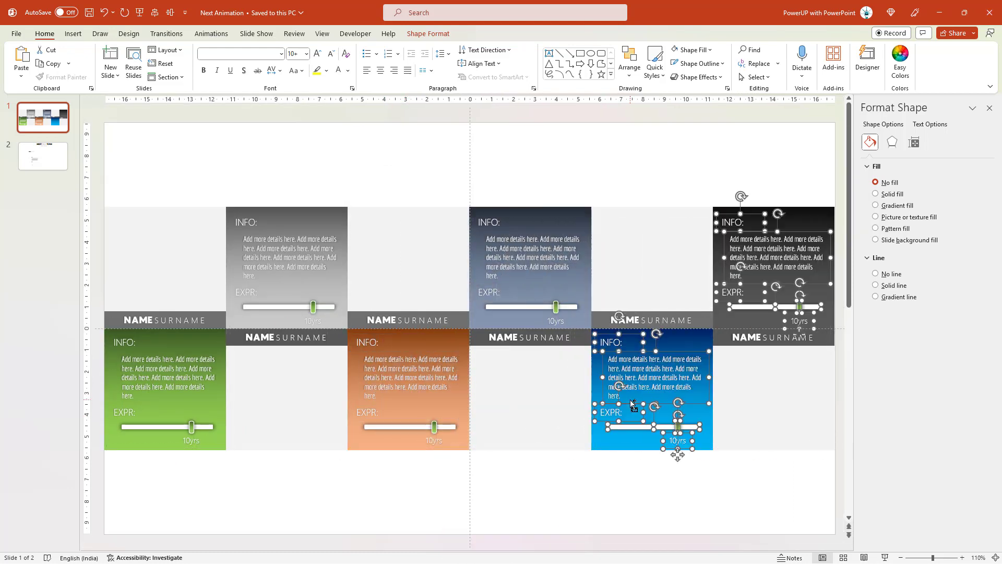
pyautogui.click(327, 496)
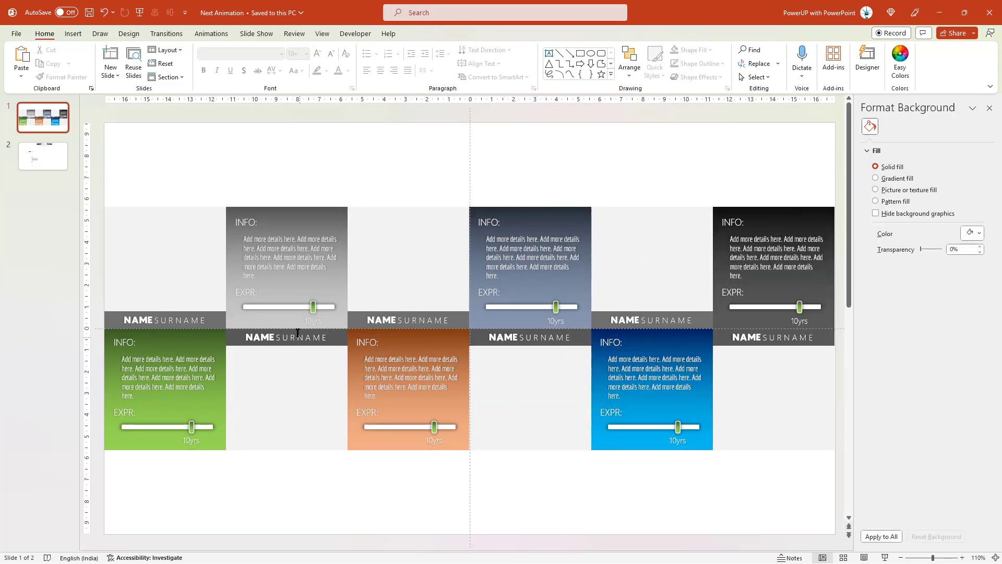
# Step: Copy the gray square's gradient formatting onto its slider handle with Format Painter and give the handle a white outline
pyautogui.click(315, 306)
pyautogui.scroll(9, 314, 305)
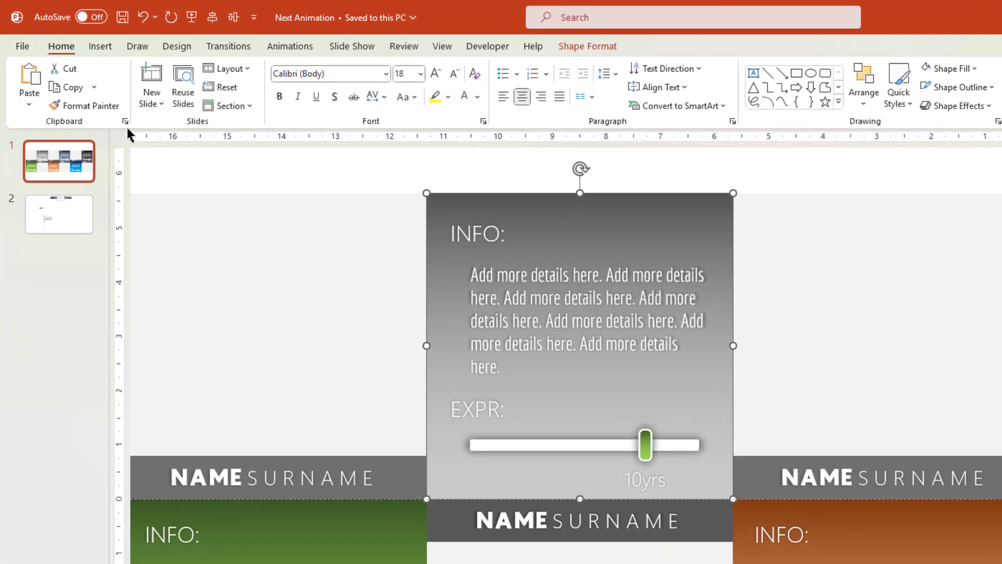
pyautogui.click(61, 77)
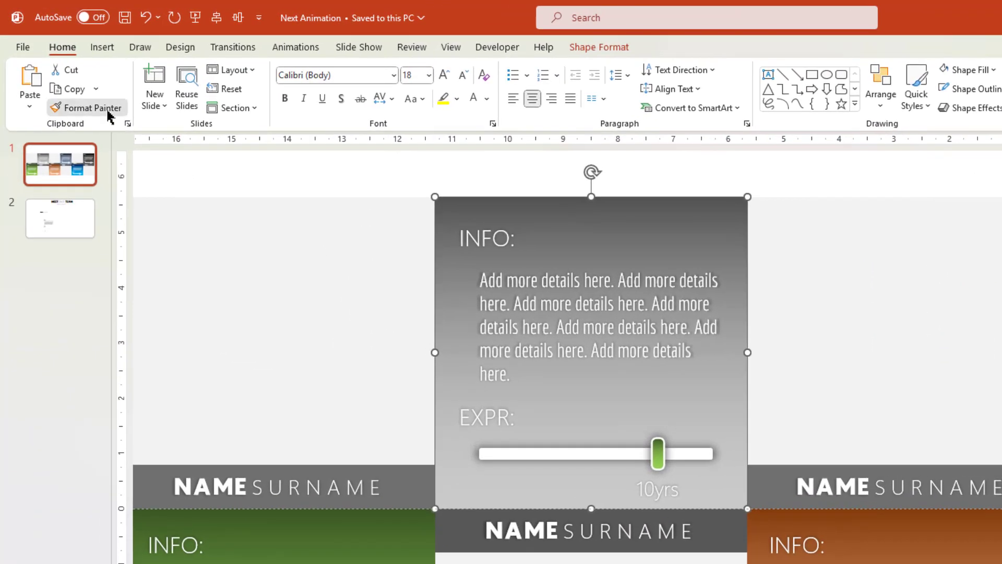
pyautogui.click(656, 458)
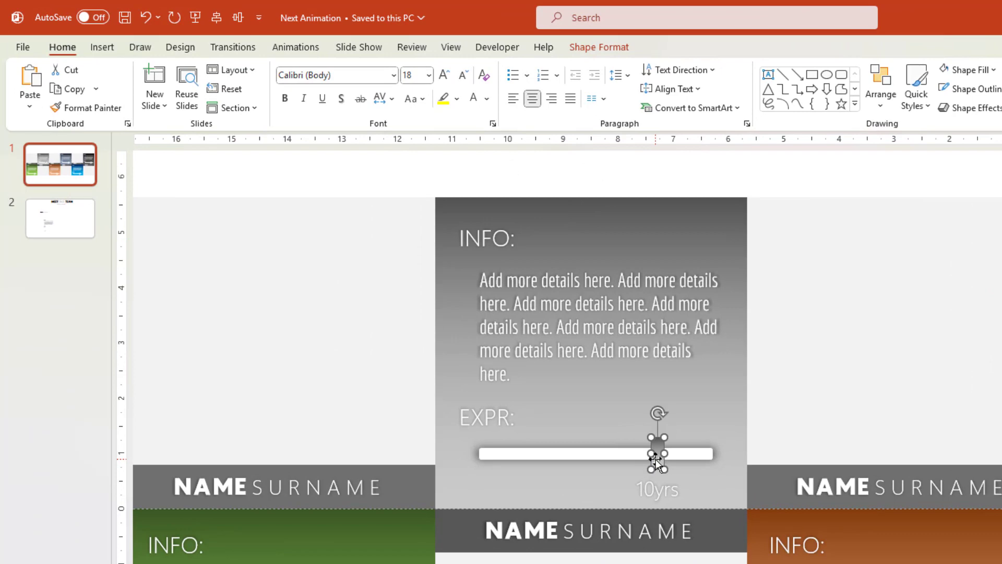
pyautogui.click(587, 47)
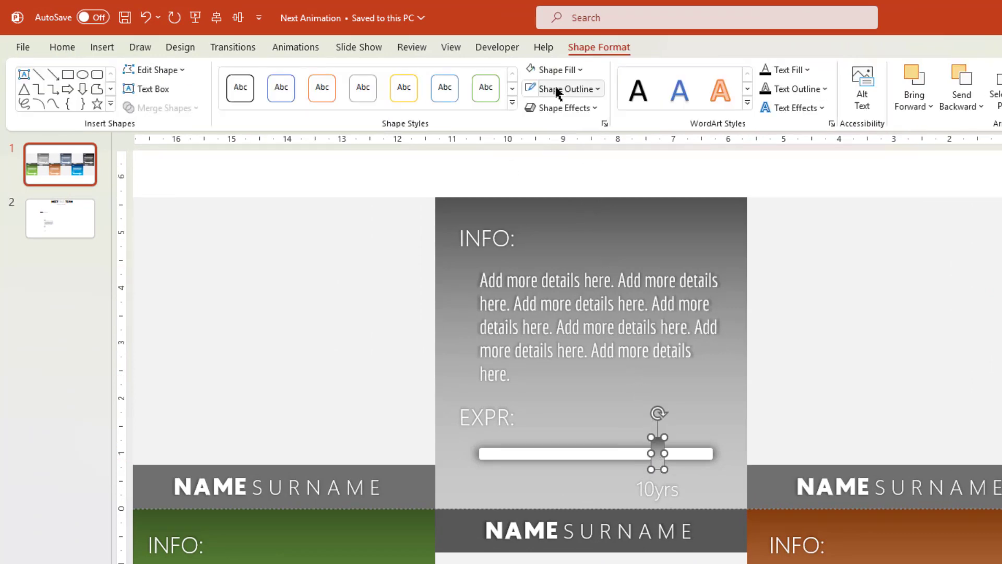
pyautogui.click(558, 89)
pyautogui.click(529, 126)
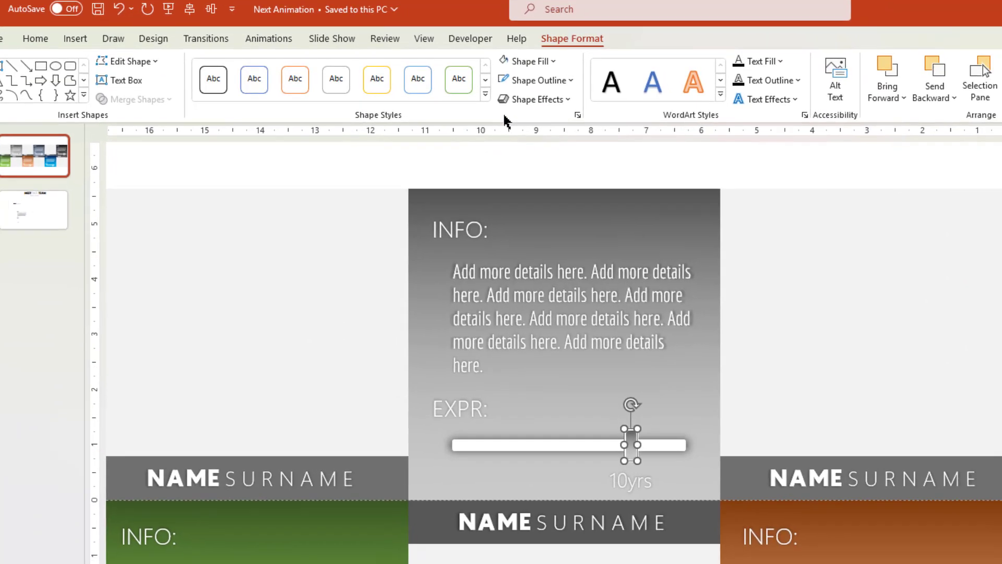
# Step: Apply a centered outer shadow with 30% transparency to the gray square's slider handle and move the handle left along its bar
pyautogui.click(599, 124)
pyautogui.click(872, 194)
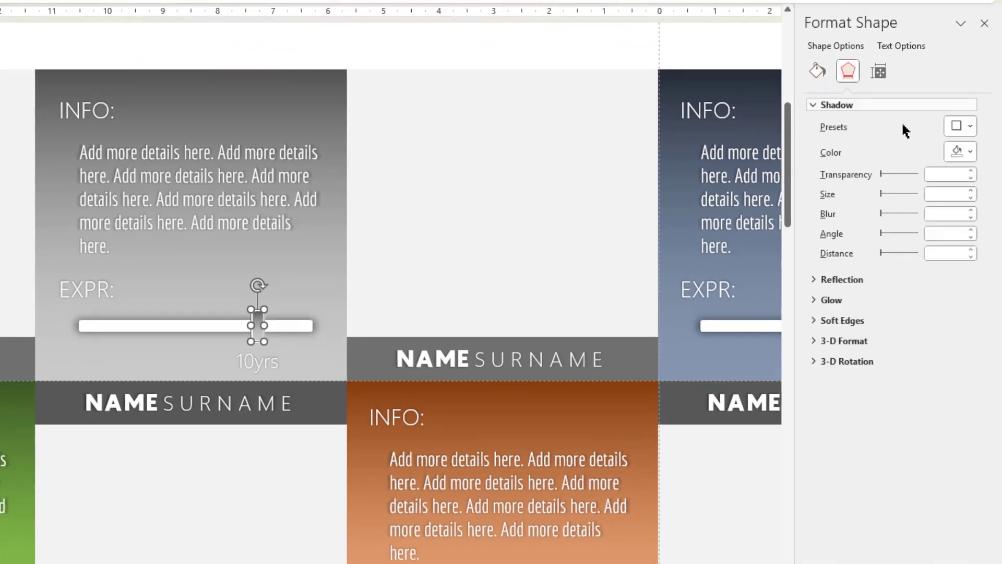
pyautogui.click(962, 126)
pyautogui.click(937, 287)
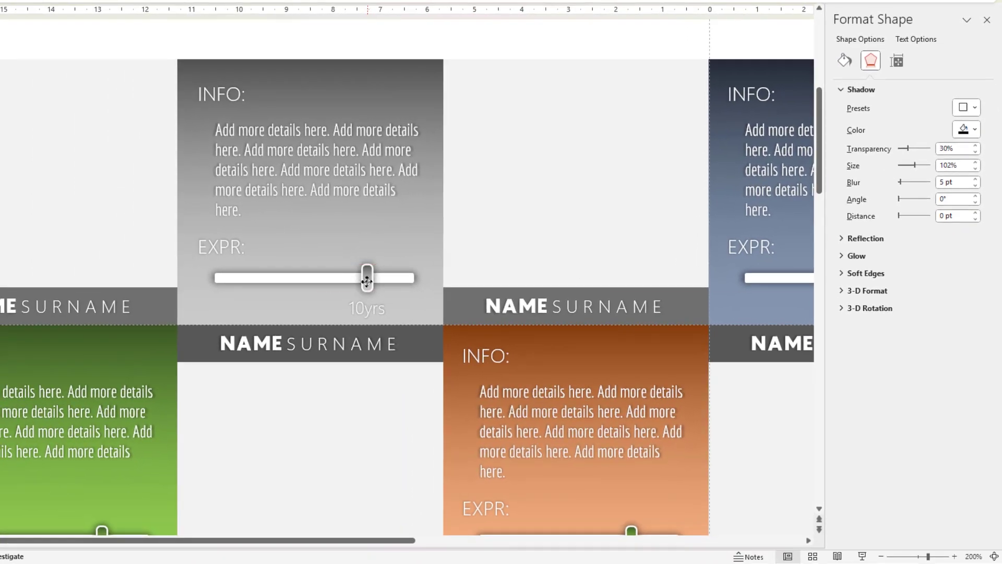
pyautogui.moveTo(256, 325); pyautogui.dragTo(183, 331)
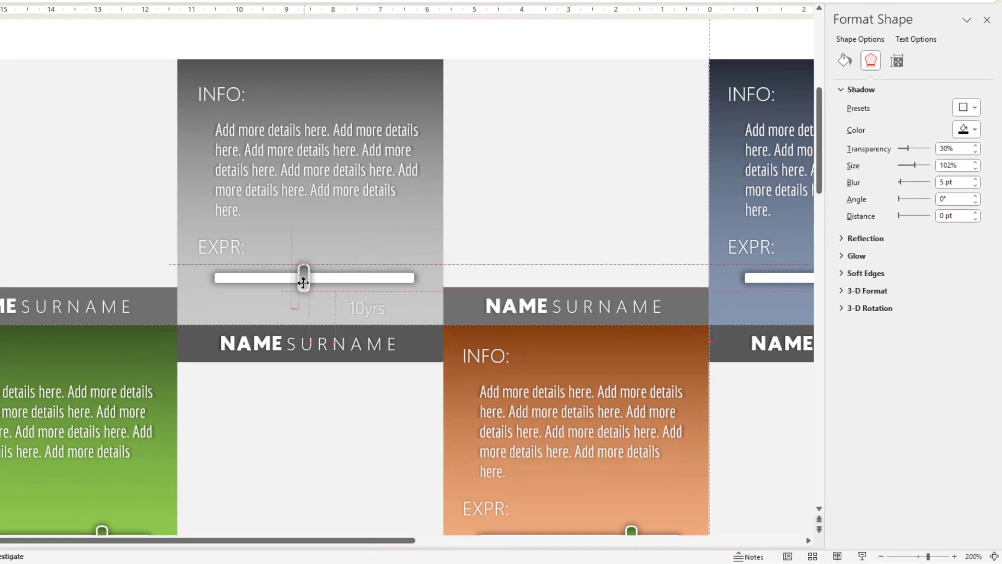
# Step: Nudge the gray square's slider handle along its bar, center the years label beneath it and change the label to 5yrs
pyautogui.moveTo(304, 283); pyautogui.dragTo(308, 282)
pyautogui.keyDown('shift'); pyautogui.click(377, 291); pyautogui.keyUp('shift')
pyautogui.moveTo(377, 291); pyautogui.dragTo(316, 293)
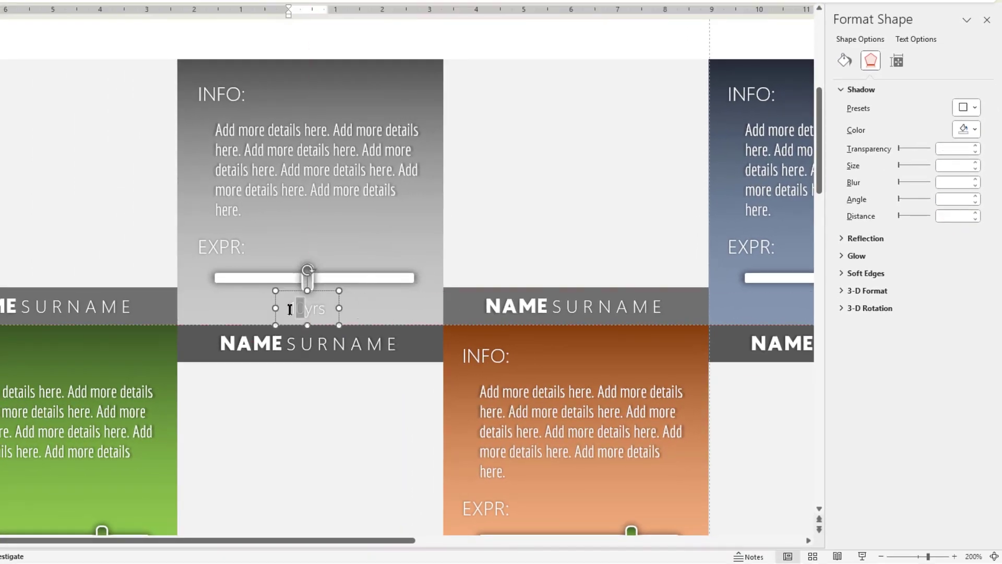
pyautogui.click(328, 404)
# Step: Recolor the orange square's slider handle with a gradient from light orange to dark orange
pyautogui.scroll(-5, 347, 405)
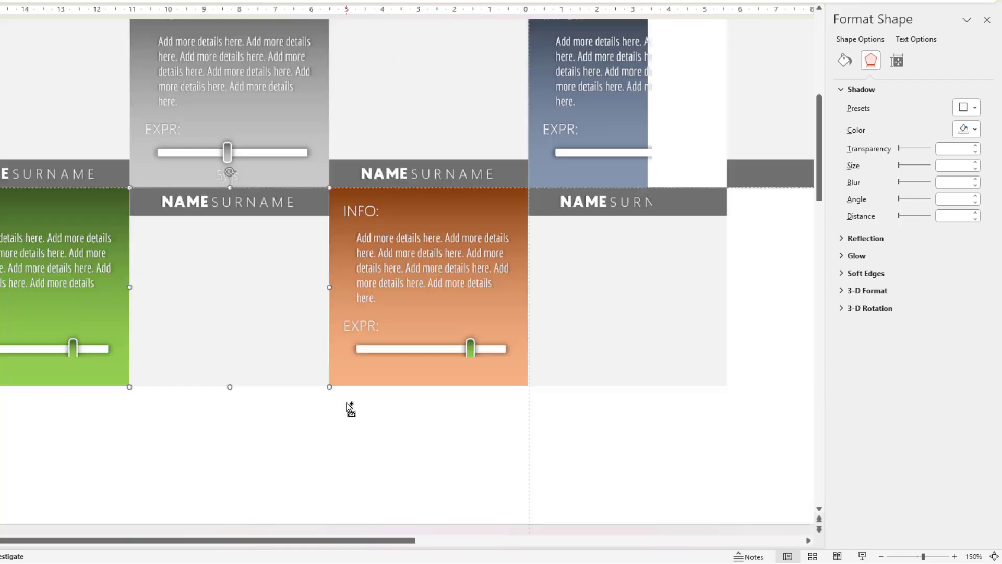
pyautogui.click(487, 314)
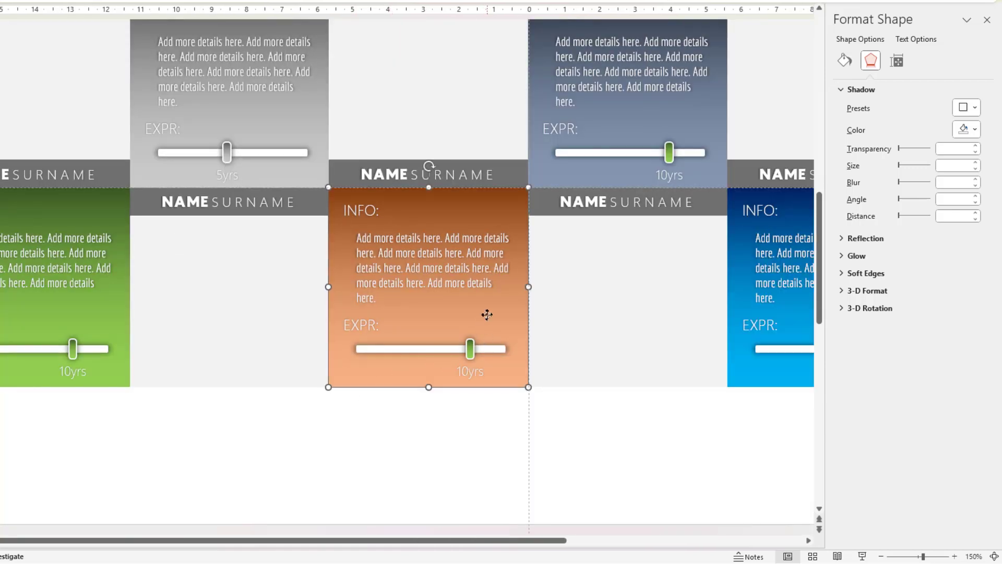
pyautogui.click(470, 349)
pyautogui.click(844, 61)
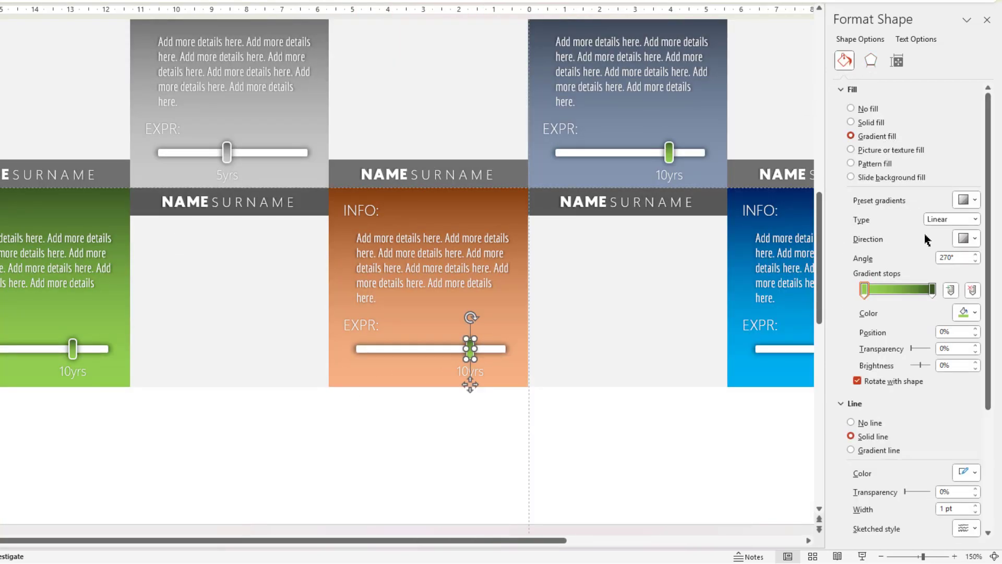
pyautogui.click(933, 291)
pyautogui.click(970, 312)
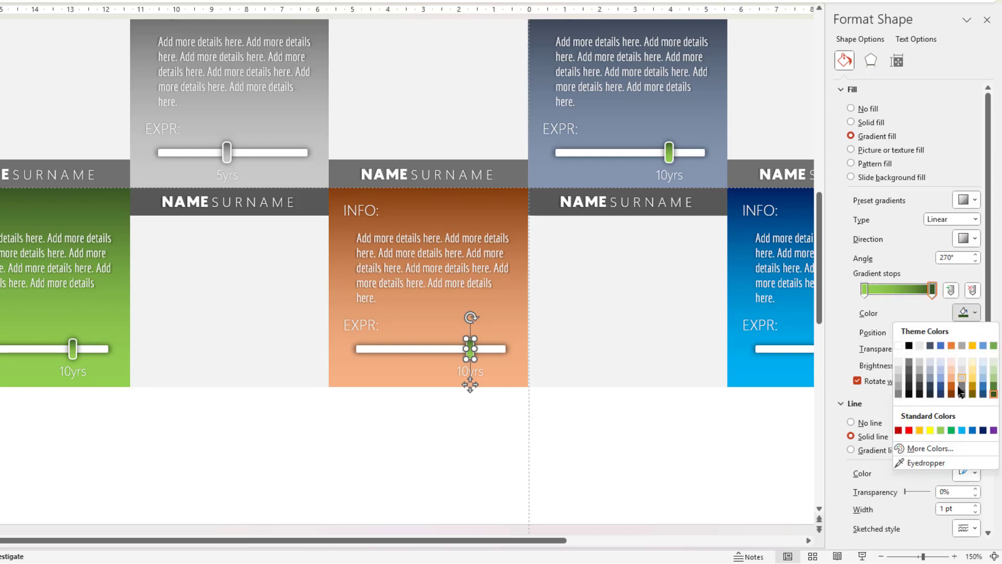
pyautogui.click(950, 393)
pyautogui.click(865, 291)
pyautogui.click(970, 312)
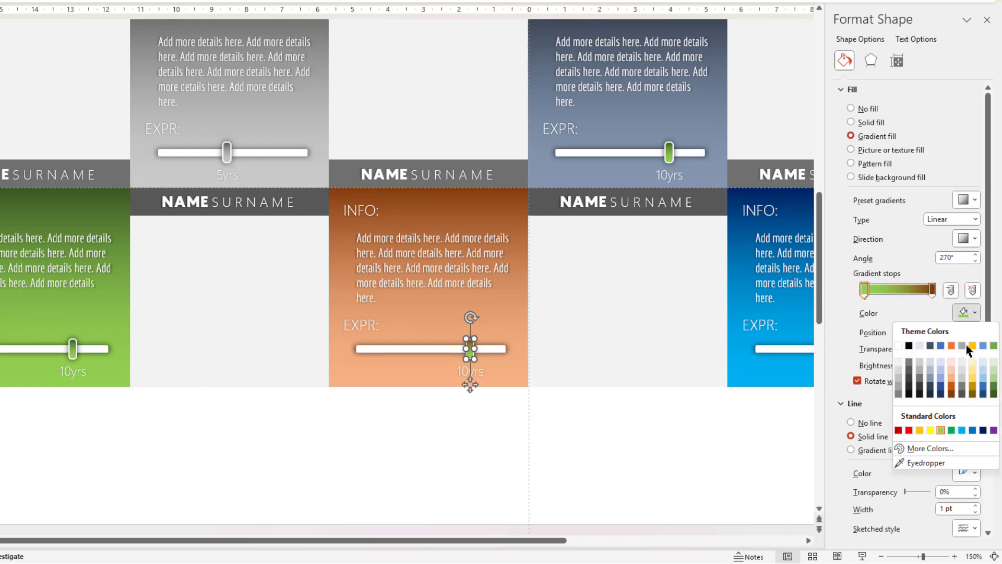
pyautogui.click(951, 377)
# Step: Move the orange square's slider handle left along its bar, place the years label beneath it and change the label to 3yrs
pyautogui.moveTo(472, 354); pyautogui.dragTo(412, 359)
pyautogui.click(470, 371)
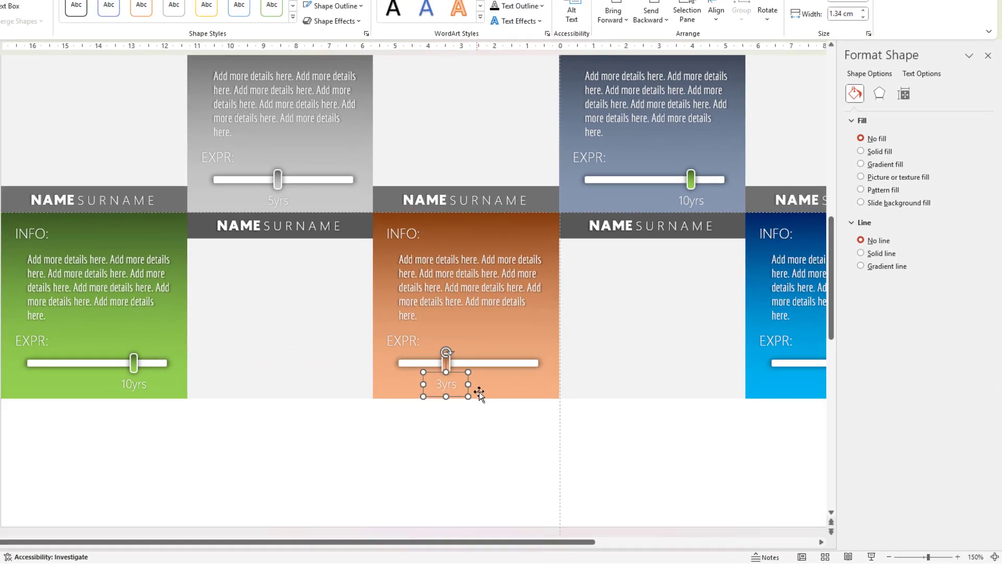
pyautogui.click(451, 431)
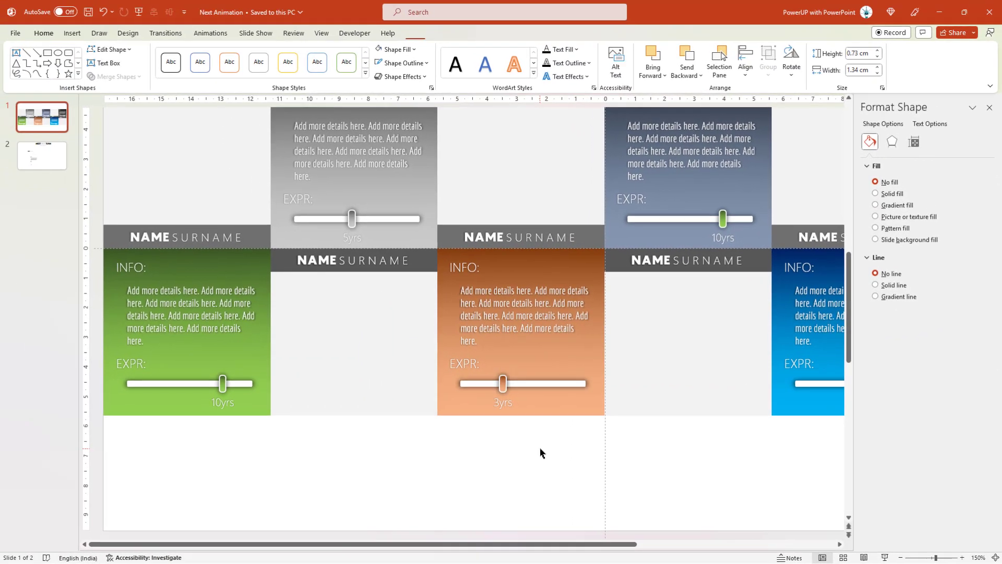
# Step: Match the blue-gray, blue and black squares' slider handles to their gradients and reposition them with labels 8yrs, 13yrs and 7yrs
pyautogui.scroll(-2, 549, 405)
pyautogui.click(618, 272)
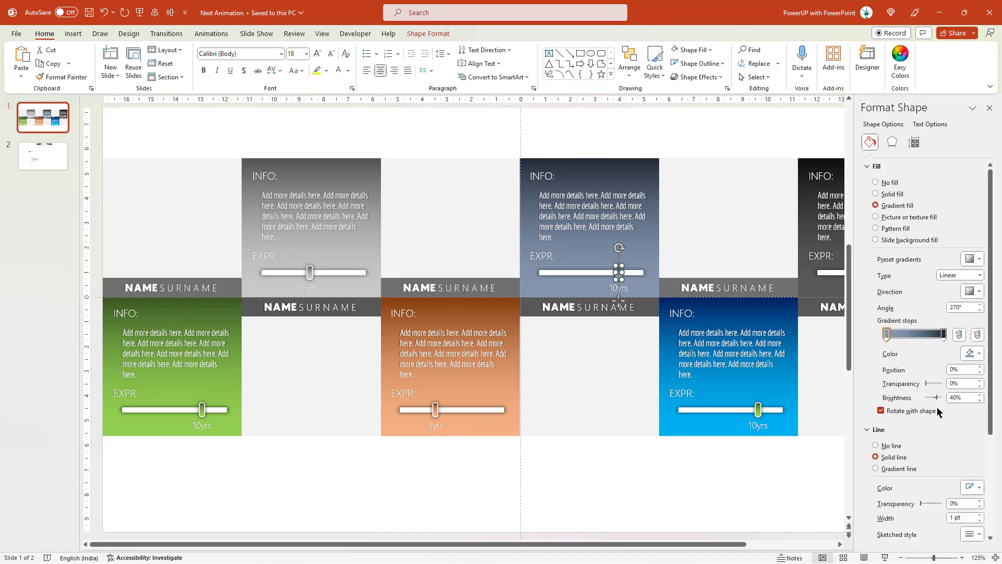
pyautogui.click(758, 410)
pyautogui.moveTo(758, 410); pyautogui.dragTo(781, 409)
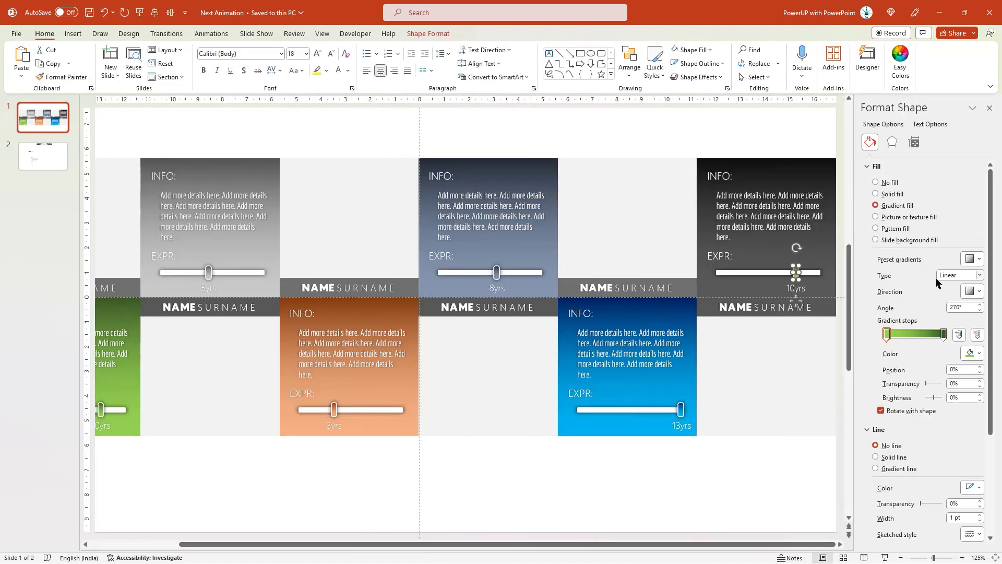
pyautogui.moveTo(796, 272); pyautogui.dragTo(777, 272)
pyautogui.click(735, 425)
pyautogui.scroll(-2, 736, 426)
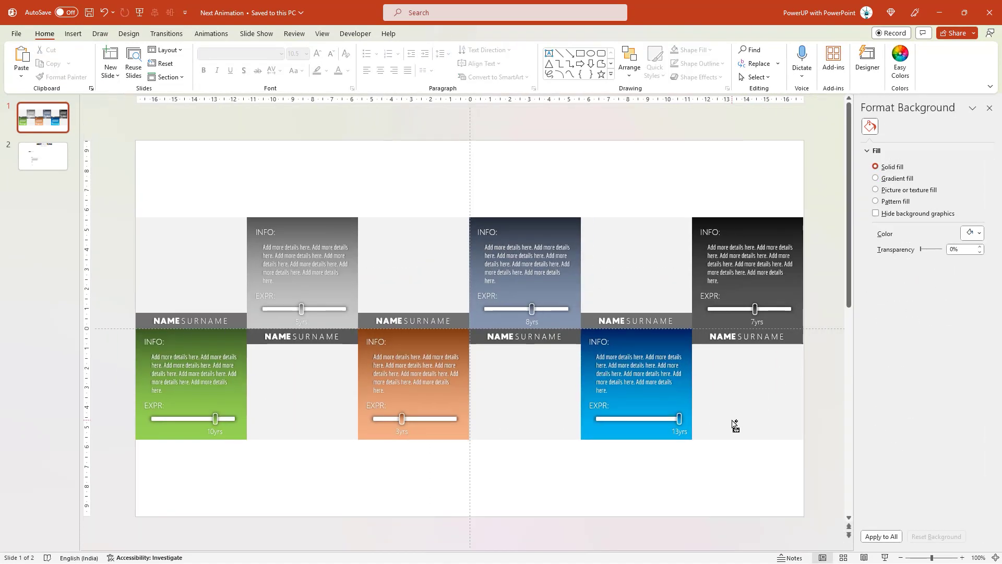
# Step: Fill the first square of the upper row with the portrait of the man in glasses and green shirt from Saved Pictures
pyautogui.scroll(-1, 736, 425)
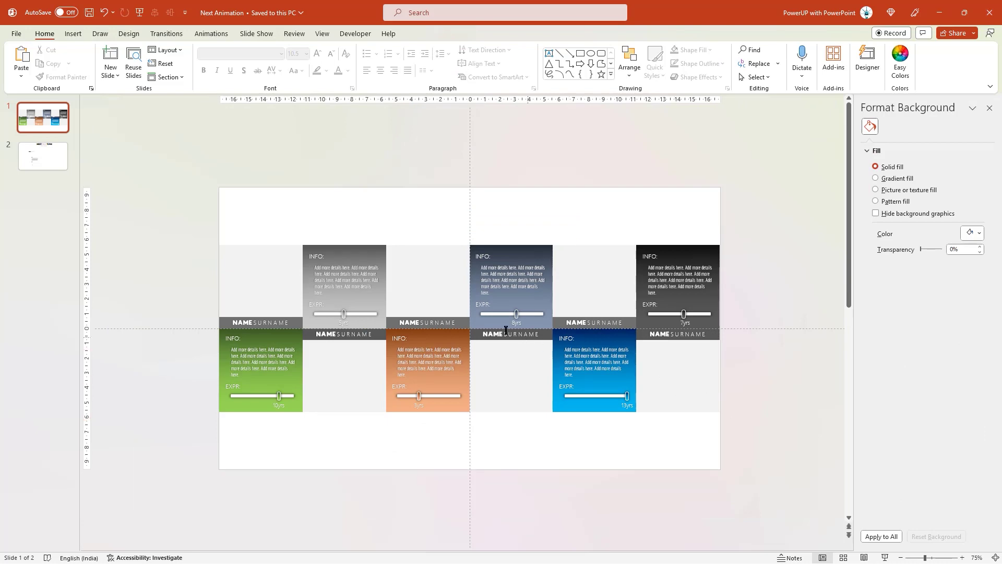
pyautogui.click(264, 267)
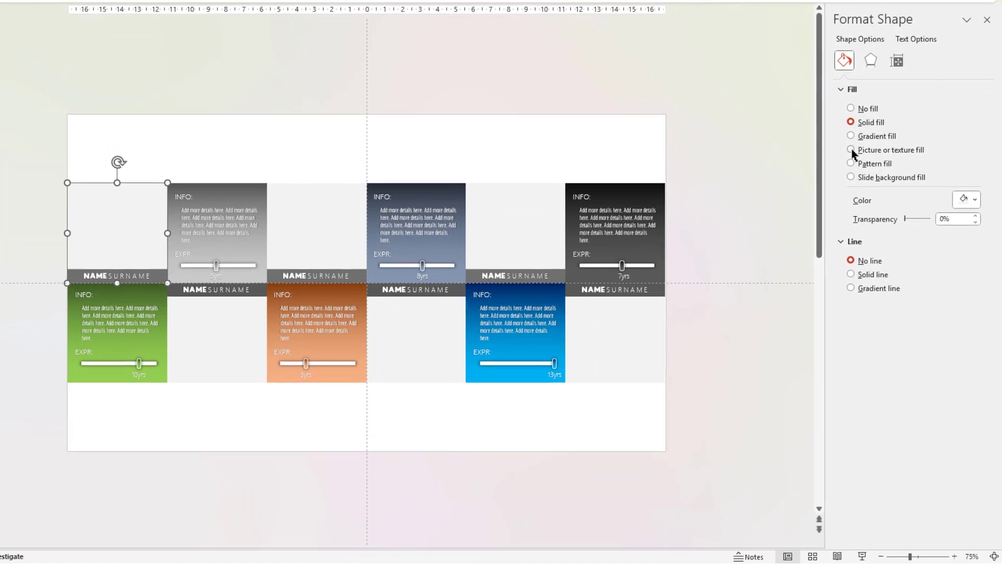
pyautogui.click(875, 217)
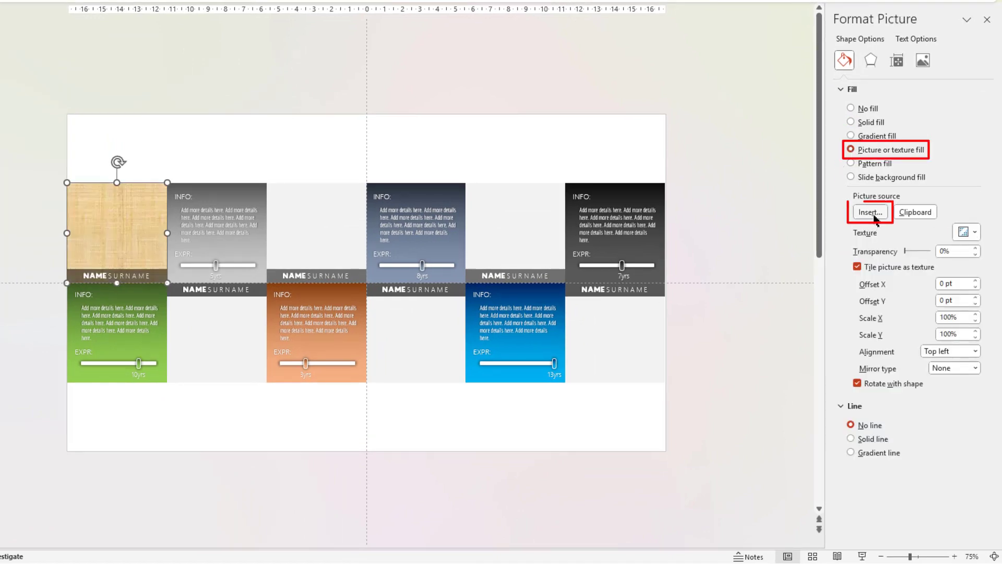
pyautogui.click(870, 212)
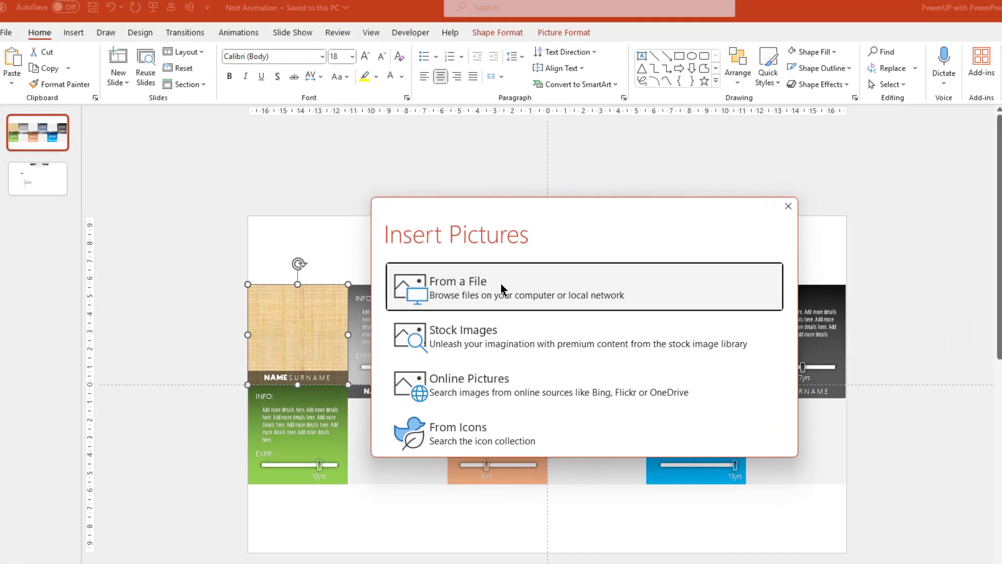
pyautogui.click(515, 297)
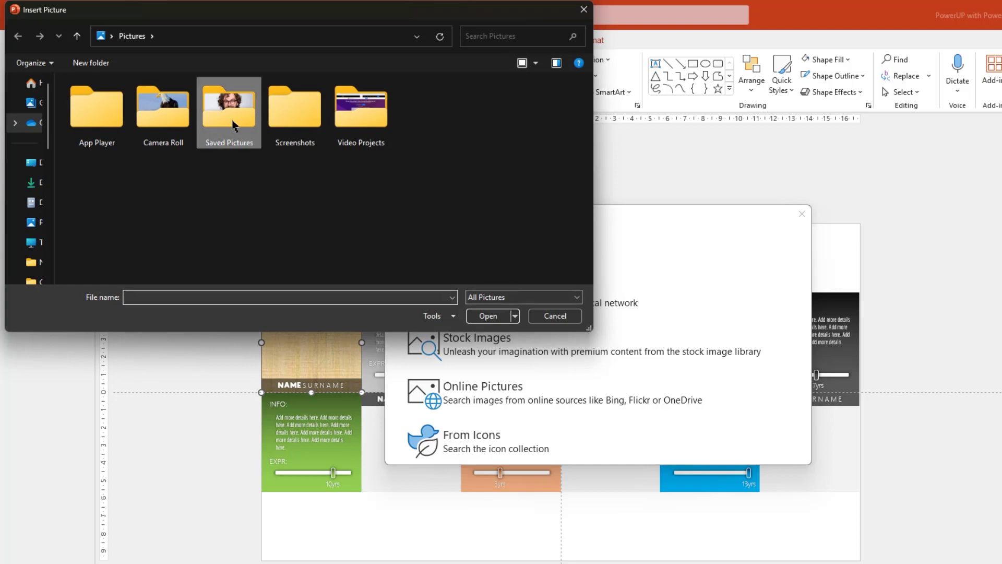
pyautogui.doubleClick(229, 118)
pyautogui.doubleClick(220, 123)
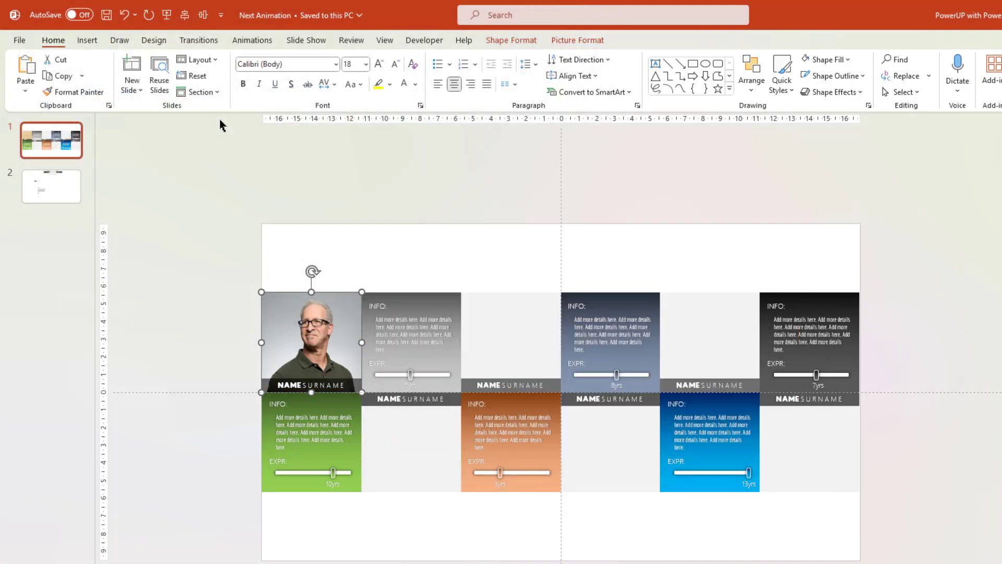
# Step: Fill the light gray square beneath the gray gradient square with picture 4 from Saved Pictures
pyautogui.click(399, 442)
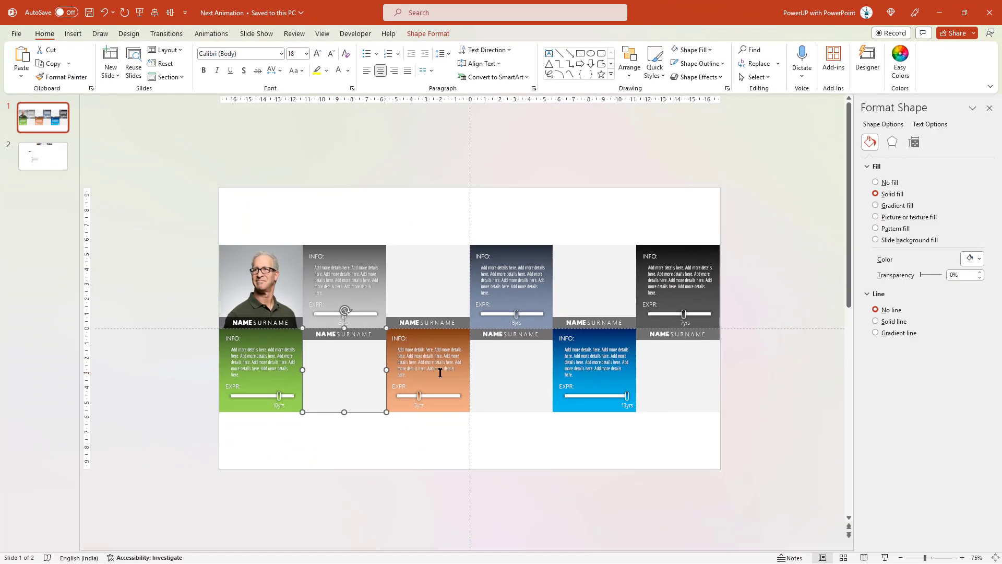
pyautogui.click(876, 217)
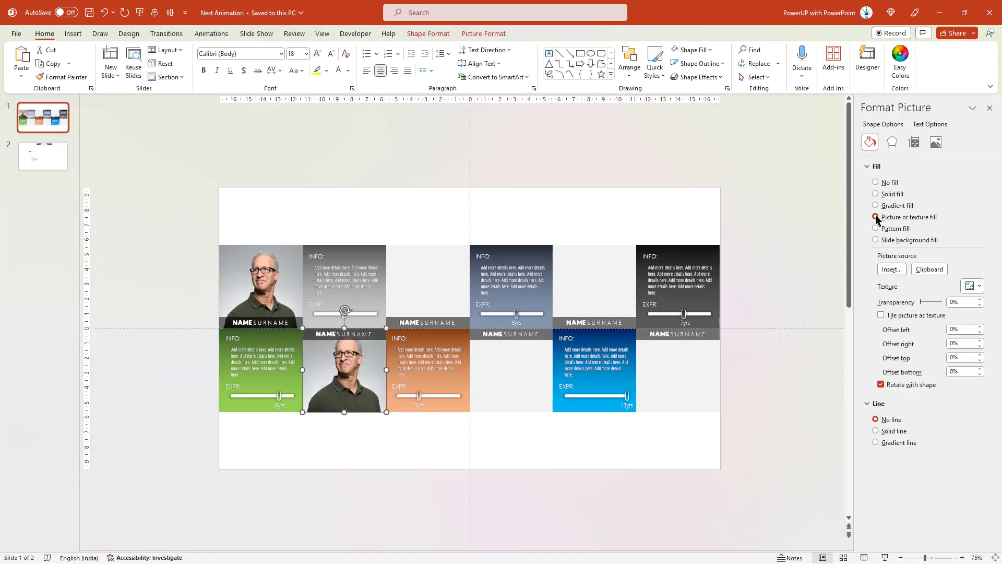
pyautogui.click(882, 284)
pyautogui.click(409, 253)
pyautogui.doubleClick(246, 89)
# Step: Fill the light gray square above the orange square with picture 2 from Saved Pictures
pyautogui.click(428, 282)
pyautogui.click(875, 217)
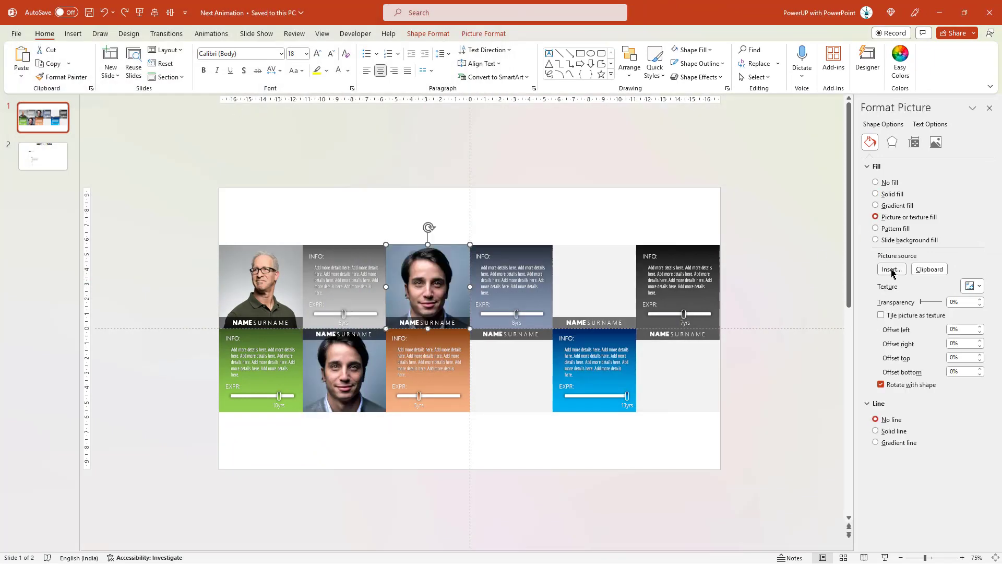
pyautogui.click(882, 284)
pyautogui.click(409, 252)
pyautogui.click(134, 90)
pyautogui.click(403, 262)
# Step: Fill the light gray square beneath the blue-gray square with picture 5 from Saved Pictures
pyautogui.click(512, 365)
pyautogui.click(875, 217)
pyautogui.click(882, 284)
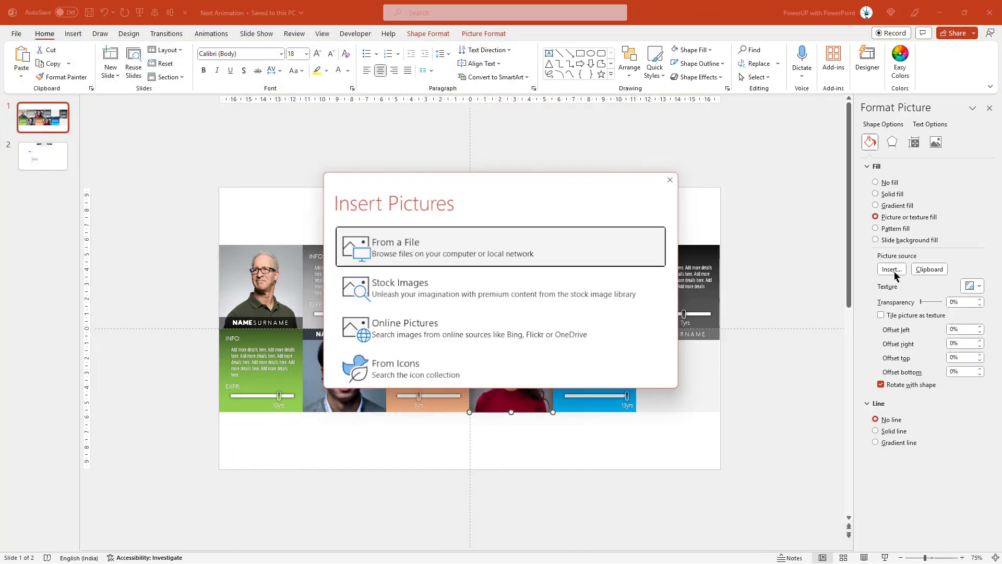
pyautogui.click(409, 253)
pyautogui.doubleClick(246, 90)
# Step: Fill the light gray square above the blue square with picture 1 from Saved Pictures
pyautogui.click(594, 286)
pyautogui.click(875, 217)
pyautogui.click(891, 268)
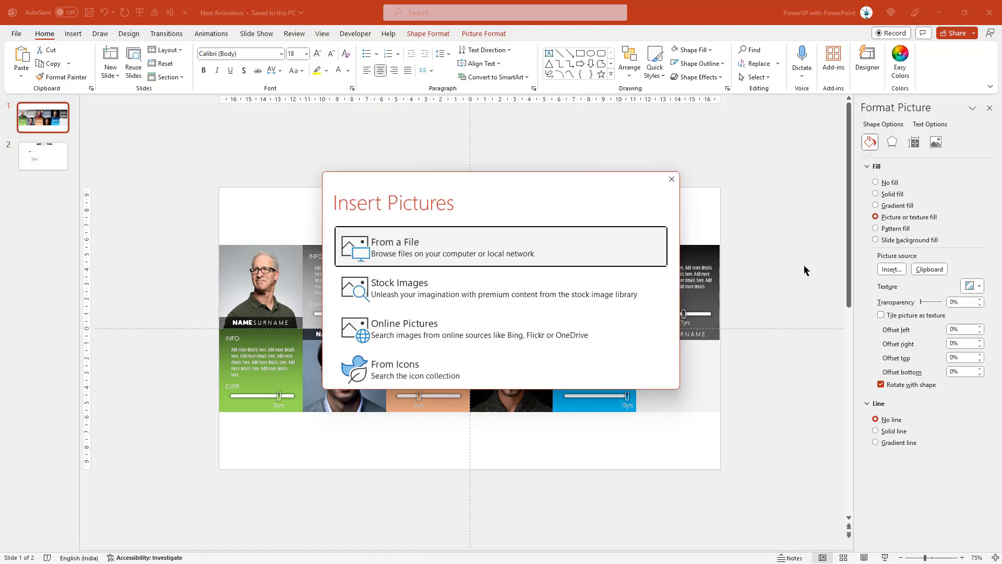
pyautogui.click(402, 248)
pyautogui.doubleClick(81, 89)
# Step: Fill the light gray square beneath the black square with picture 6 from Saved Pictures
pyautogui.click(678, 369)
pyautogui.click(875, 216)
pyautogui.click(892, 269)
pyautogui.click(402, 248)
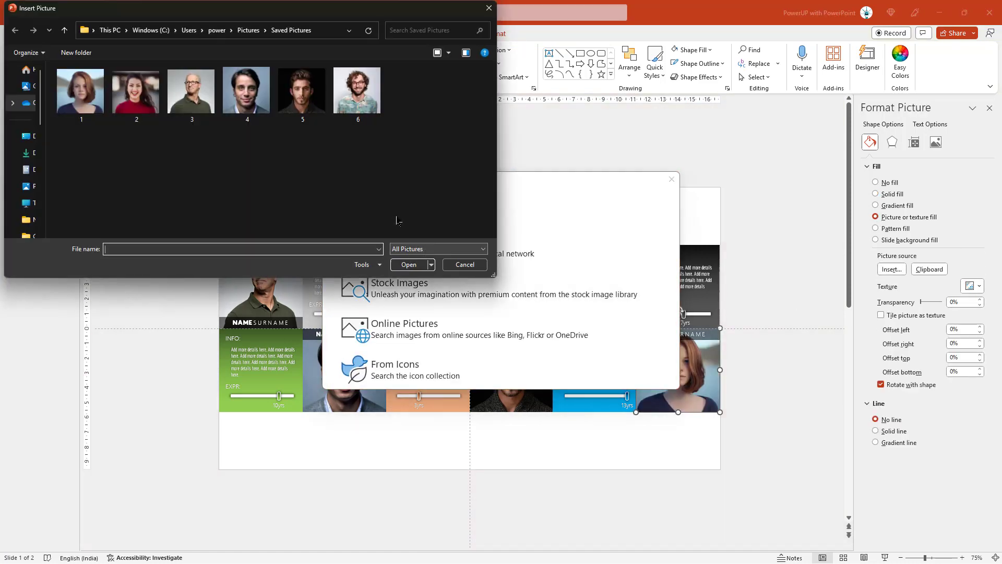
pyautogui.doubleClick(355, 89)
pyautogui.click(748, 433)
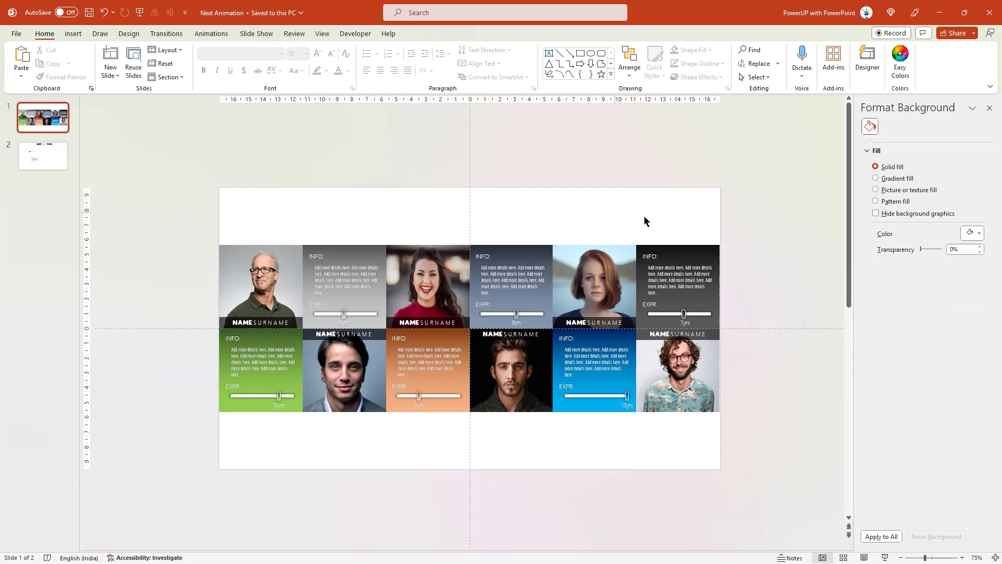
# Step: Search the stock images for "background" and set the dark geometric image with thin light edges as the slide's picture background
pyautogui.click(875, 190)
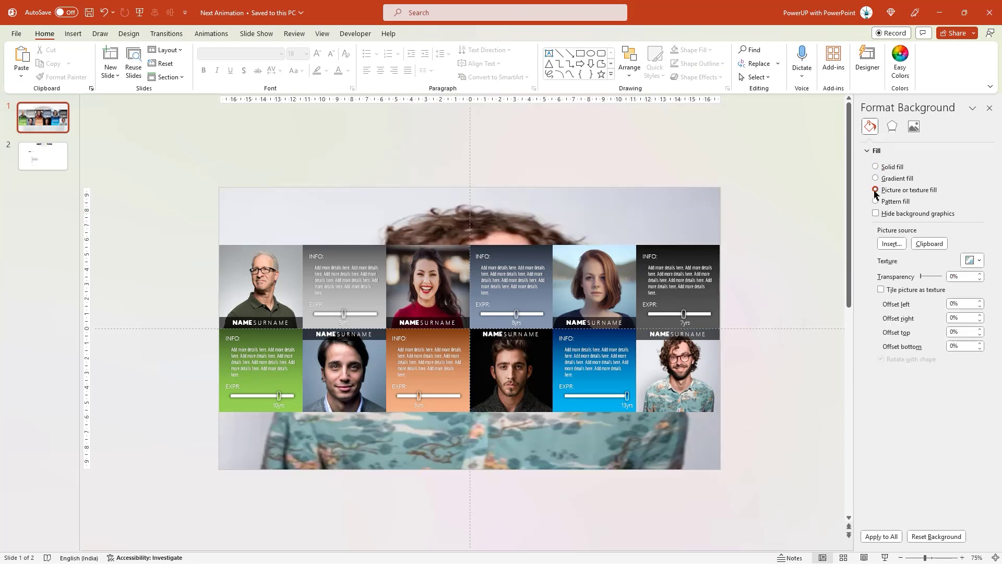
pyautogui.click(891, 245)
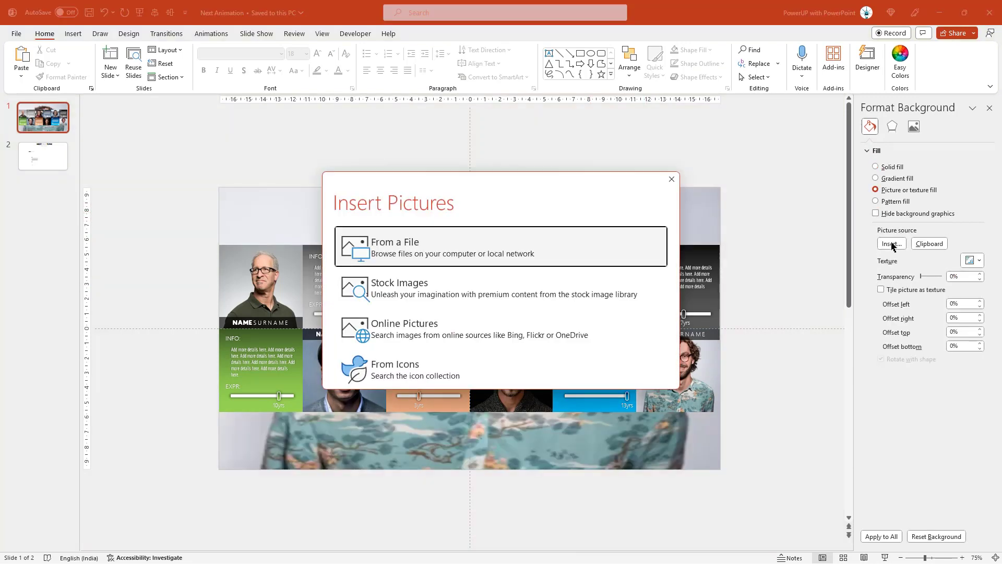
pyautogui.click(401, 290)
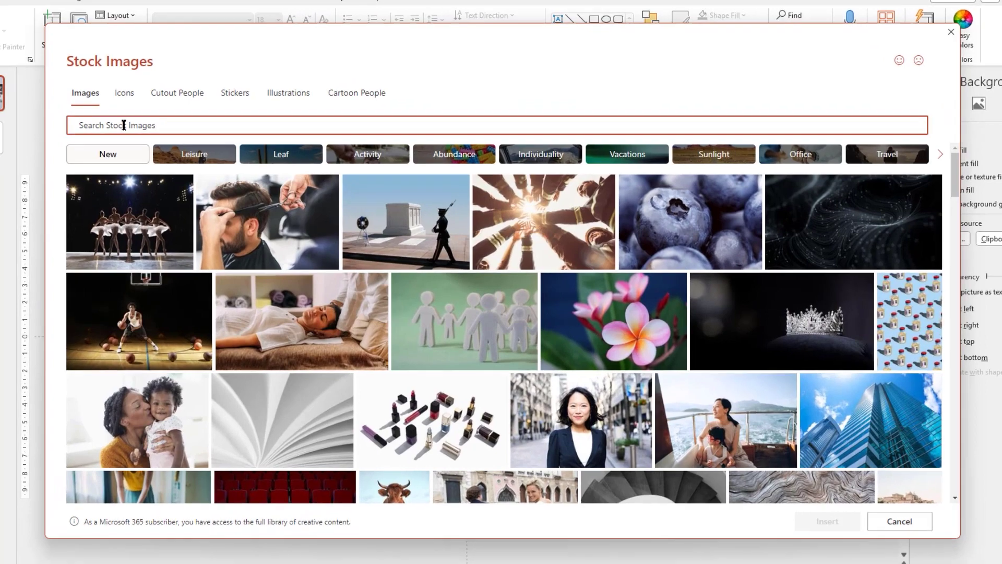
pyautogui.write('background')
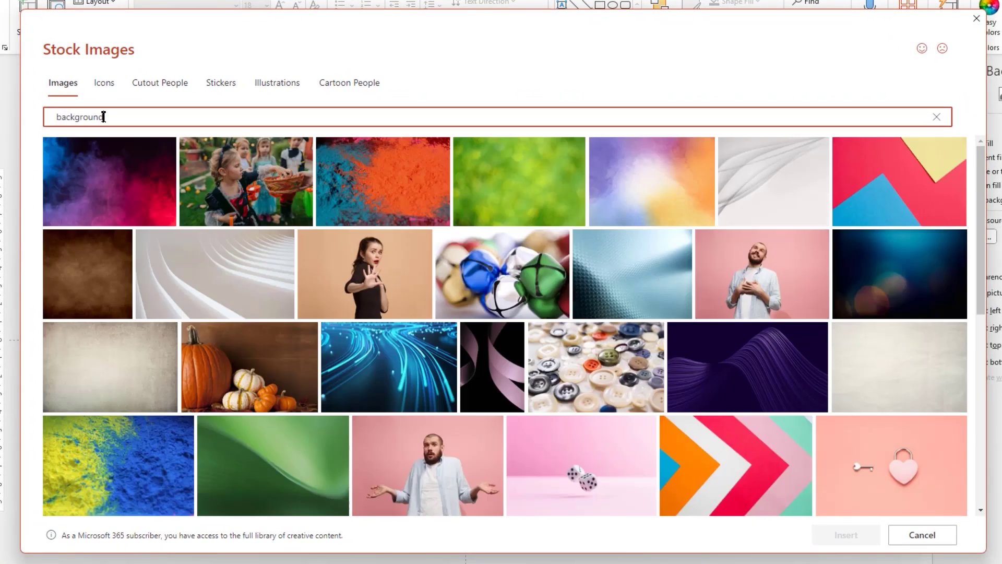
pyautogui.scroll(-15, 166, 287)
pyautogui.scroll(-8, 166, 286)
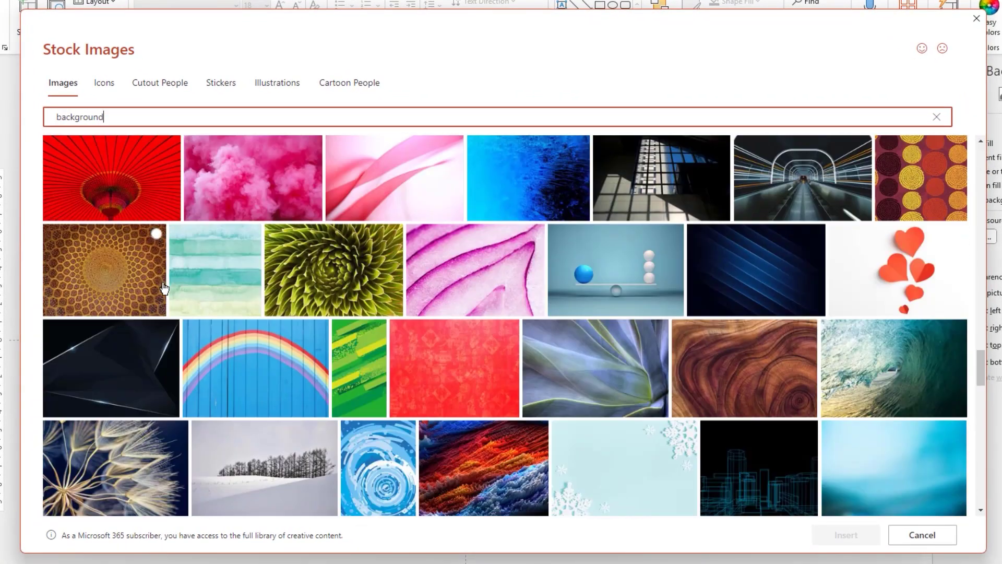
pyautogui.click(104, 408)
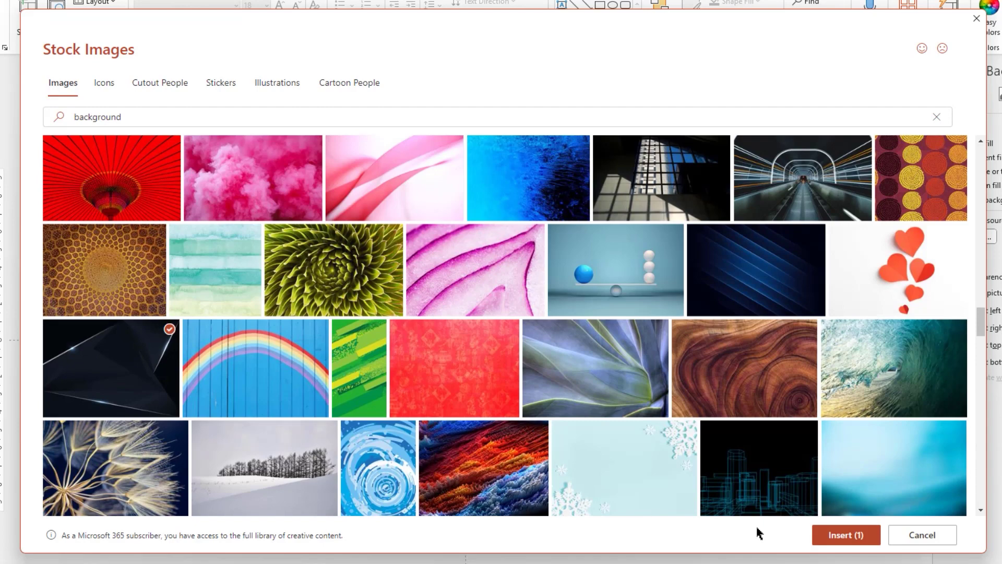
pyautogui.click(818, 540)
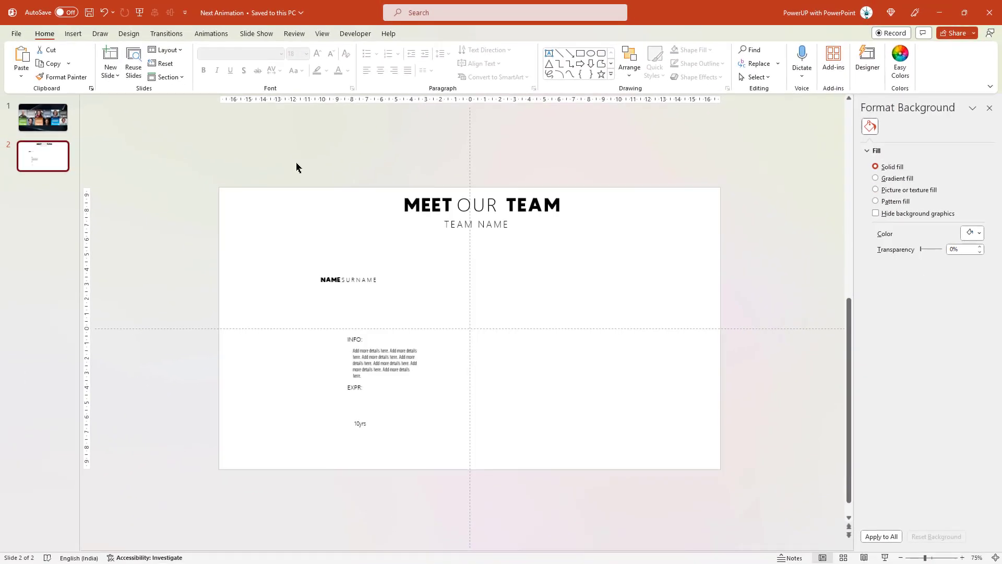
# Step: Copy the MEET OUR TEAM title and TEAM NAME subtitle from slide 2 onto slide 1 and make their text white
pyautogui.moveTo(337, 156); pyautogui.dragTo(595, 268)
pyautogui.click(56, 124)
pyautogui.hotkey('ctrl', 'v')
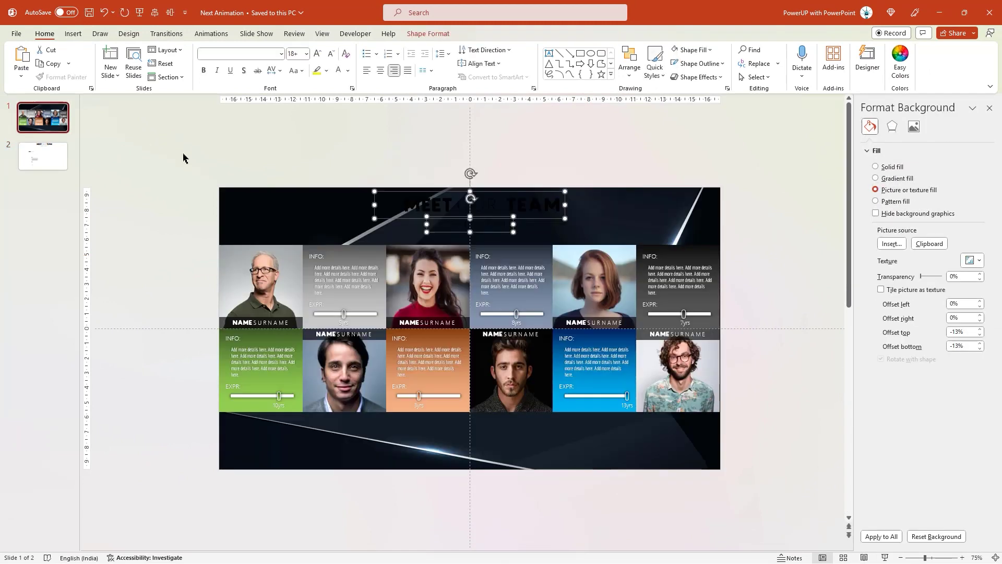
pyautogui.click(343, 152)
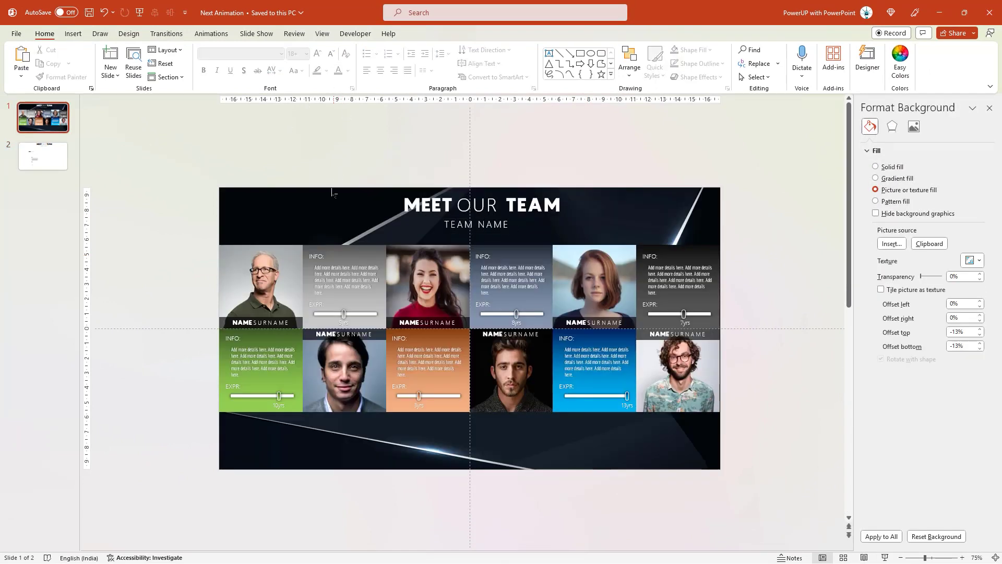
# Step: Preview the finished team slide as a full-screen slide show and return to editing
pyautogui.press('F5')
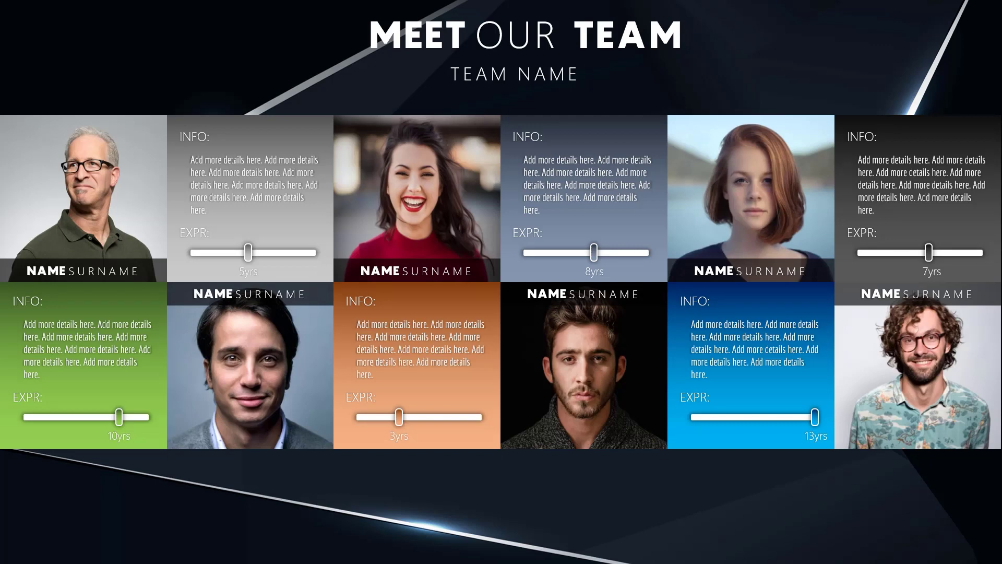
pyautogui.press('Escape')
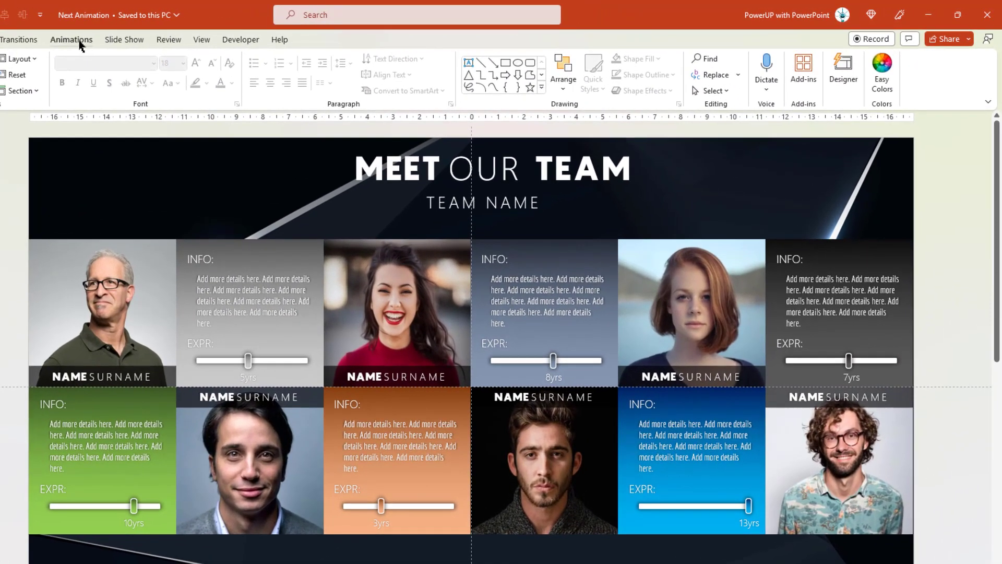
# Step: Show the list of slide animations beside the slide and widen it
pyautogui.click(71, 40)
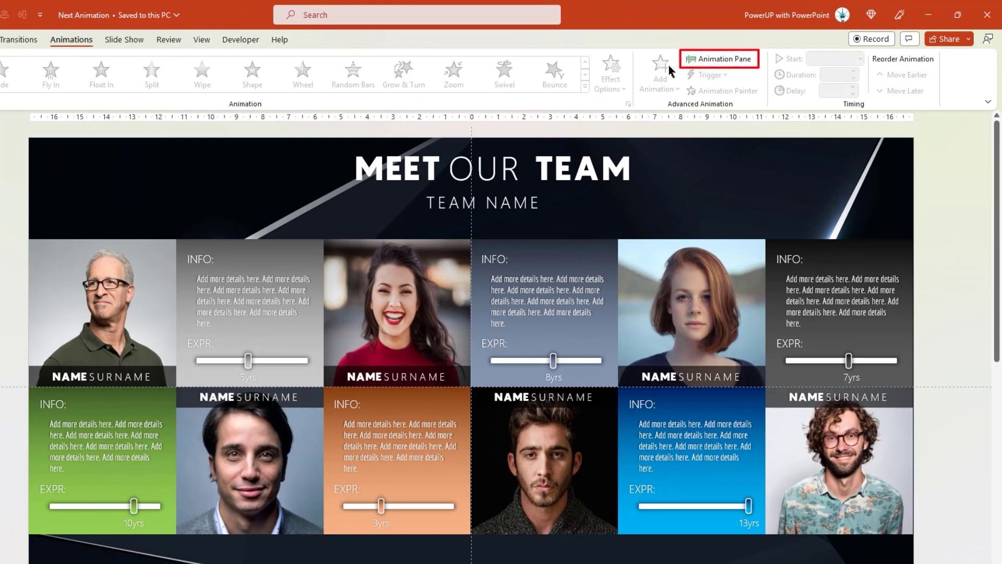
pyautogui.click(720, 59)
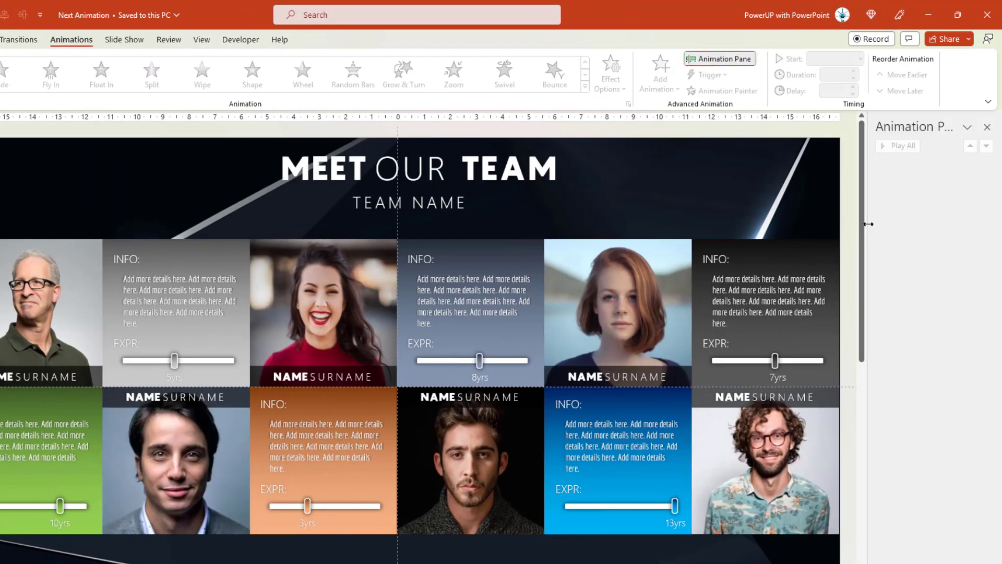
pyautogui.moveTo(868, 224); pyautogui.dragTo(804, 219)
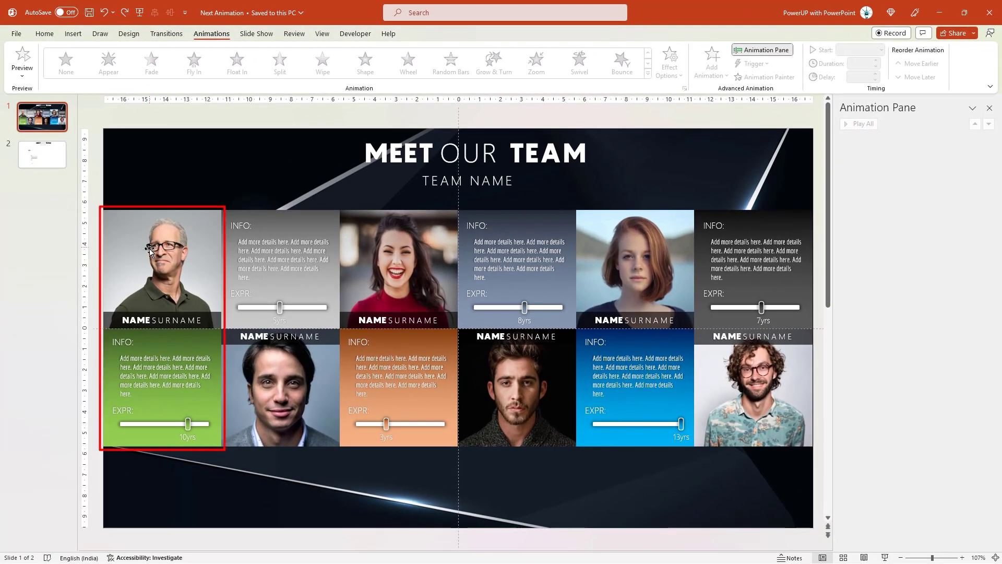
# Step: Apply a Float In entrance with the Float Down direction and 0.75 s duration to the first portrait square
pyautogui.click(153, 246)
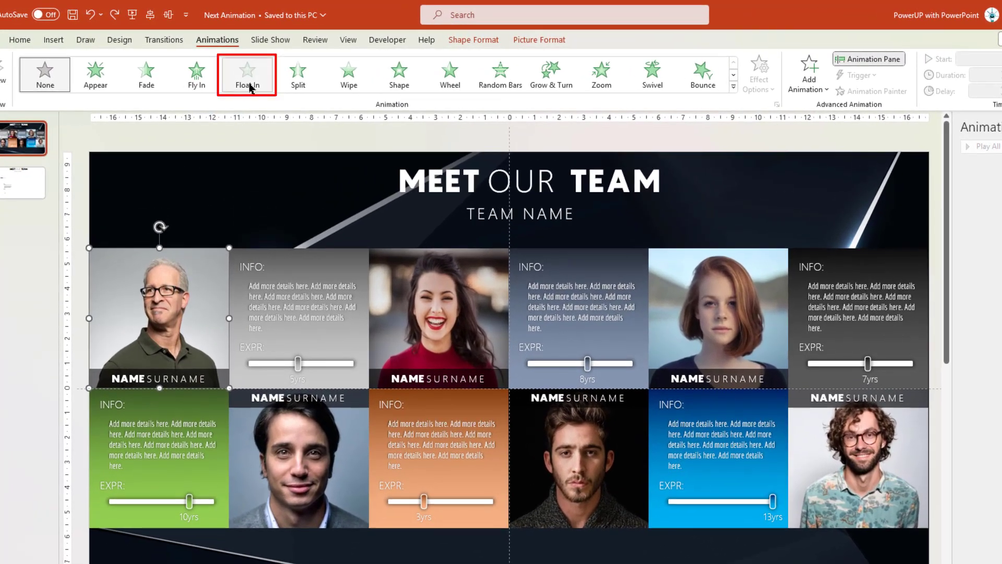
pyautogui.click(250, 87)
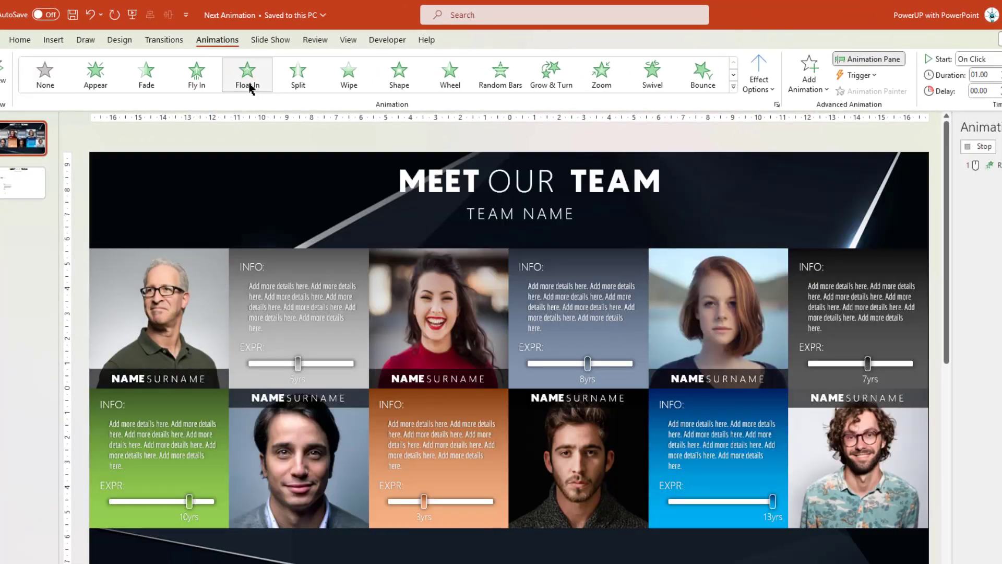
pyautogui.click(759, 78)
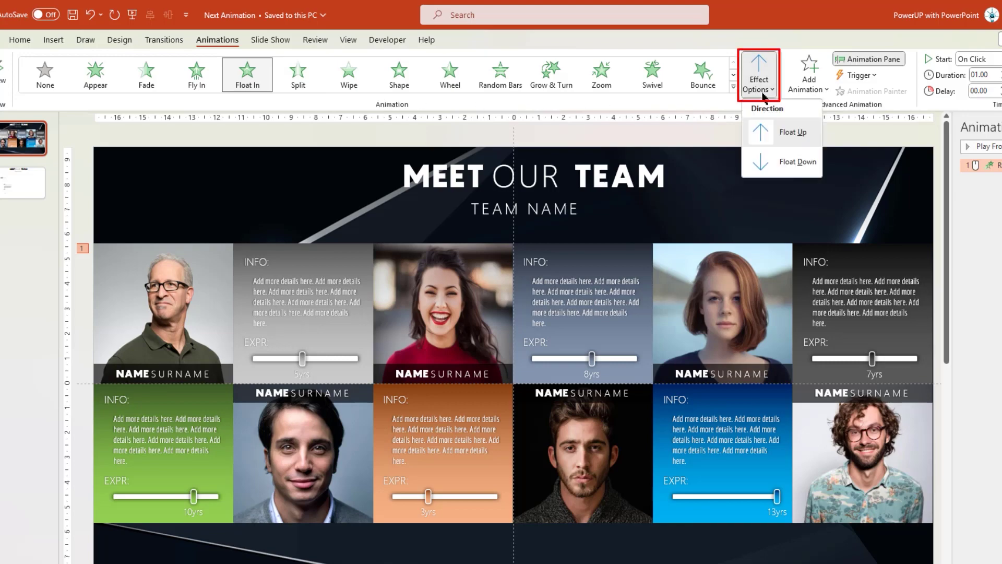
pyautogui.click(797, 163)
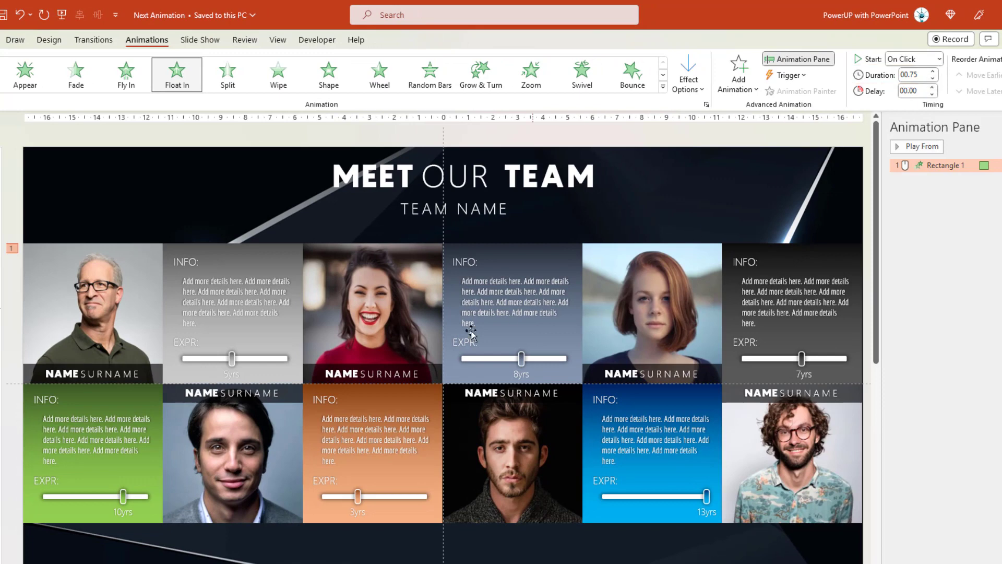
# Step: Apply a Float In entrance to the green info square, starting With Previous and lasting 0.75 s
pyautogui.click(117, 394)
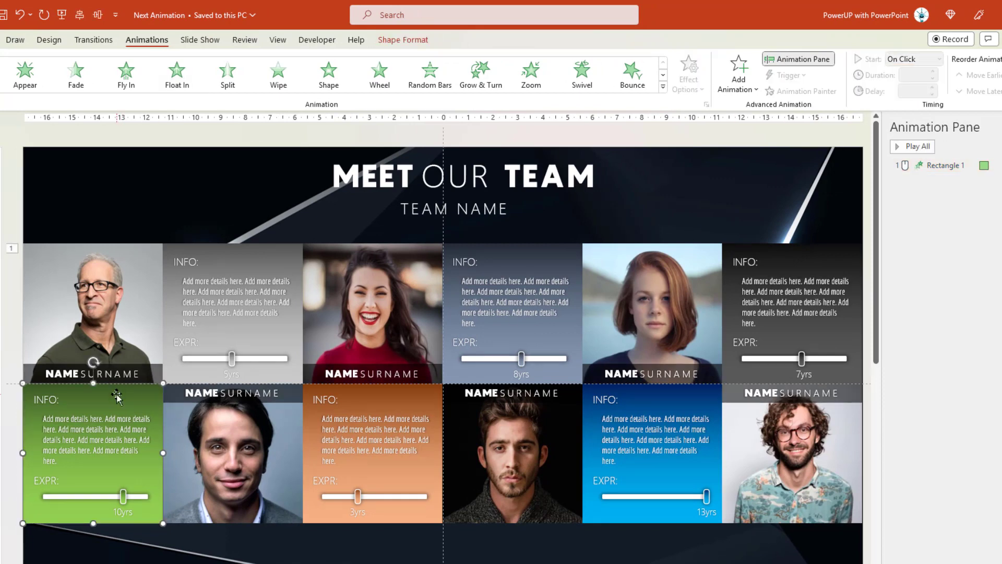
pyautogui.click(177, 84)
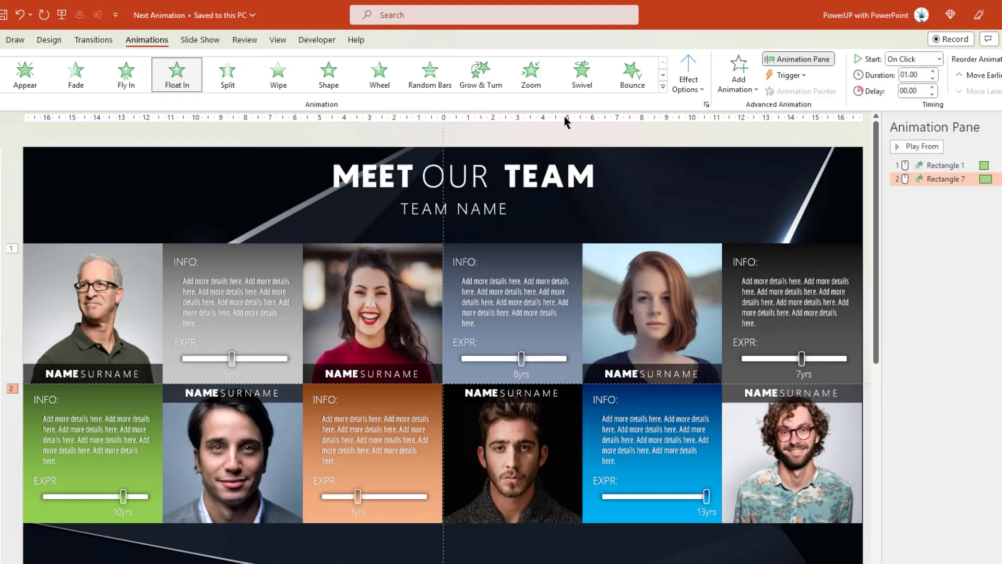
pyautogui.click(939, 61)
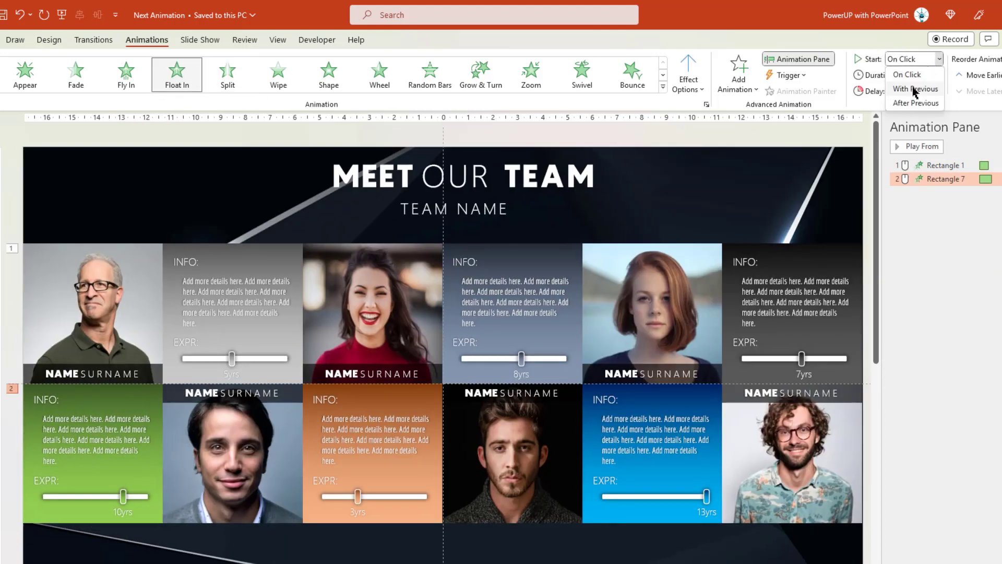
pyautogui.click(916, 90)
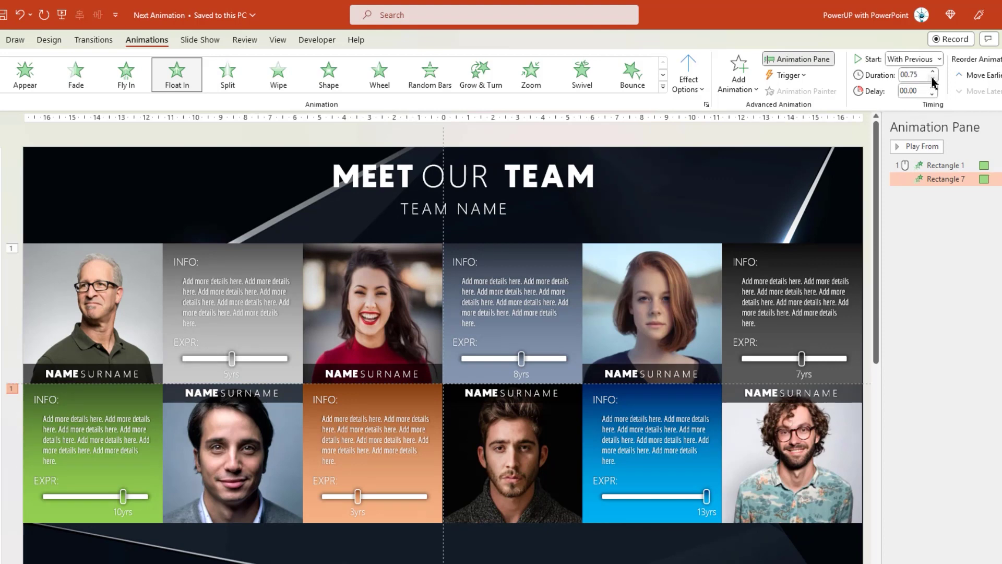
# Step: Apply a Split entrance with Vertical Out direction to the dark name bar on the first portrait, starting After Previous
pyautogui.click(26, 373)
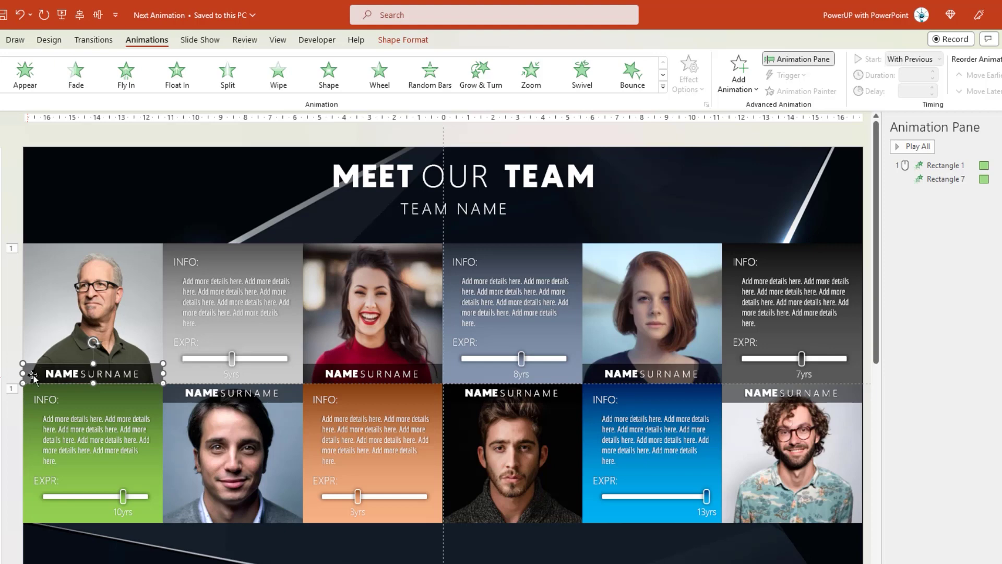
pyautogui.click(228, 78)
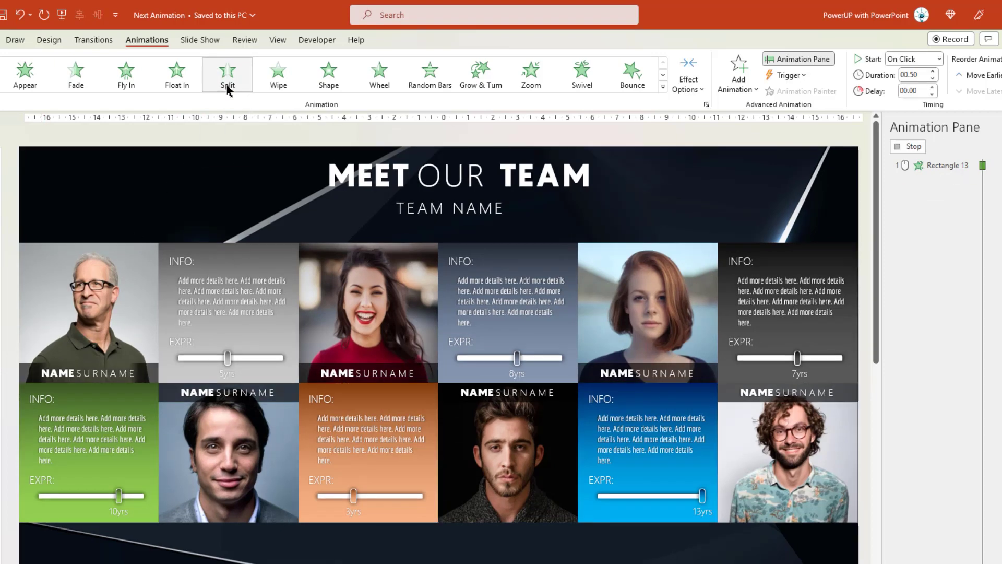
pyautogui.click(689, 87)
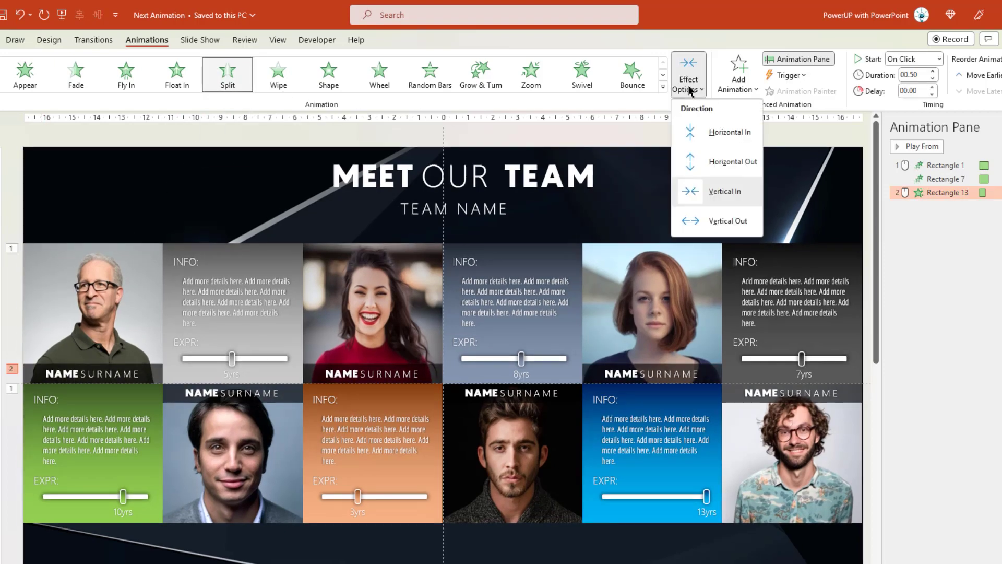
pyautogui.click(723, 221)
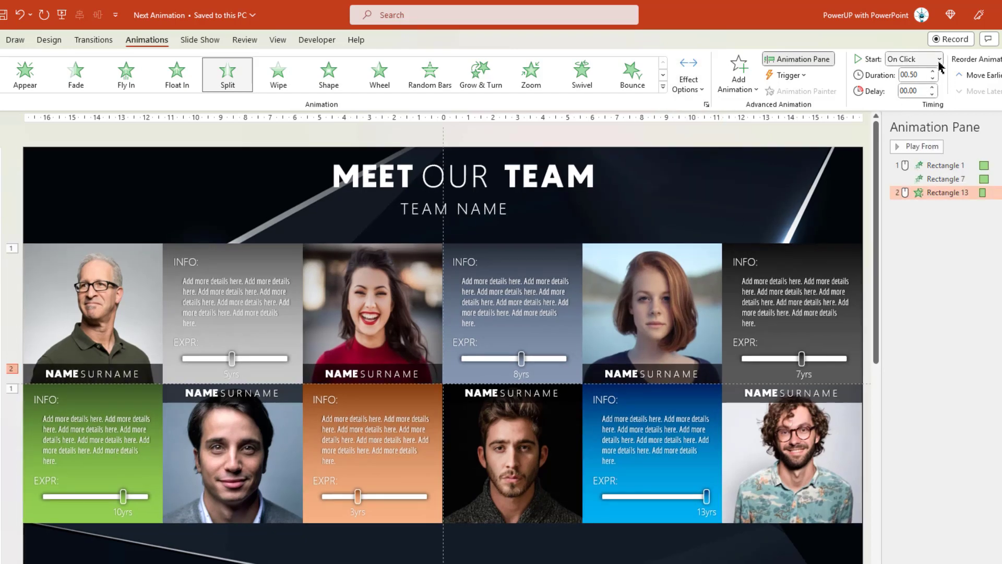
pyautogui.click(939, 59)
pyautogui.click(910, 103)
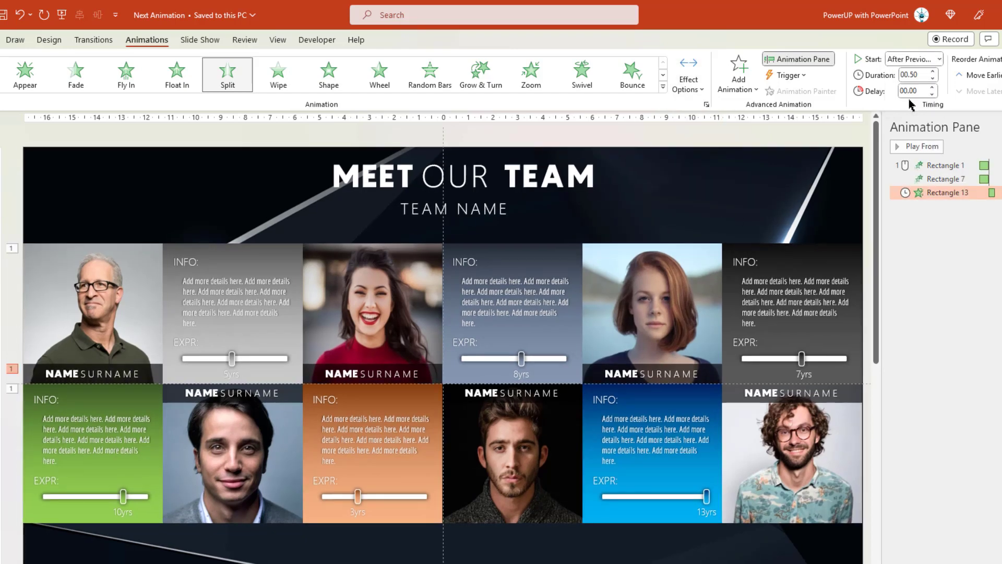
# Step: Apply a Fade entrance to the first portrait's NAME SURNAME text and the green square's INFO, details and EXPR texts together
pyautogui.click(80, 372)
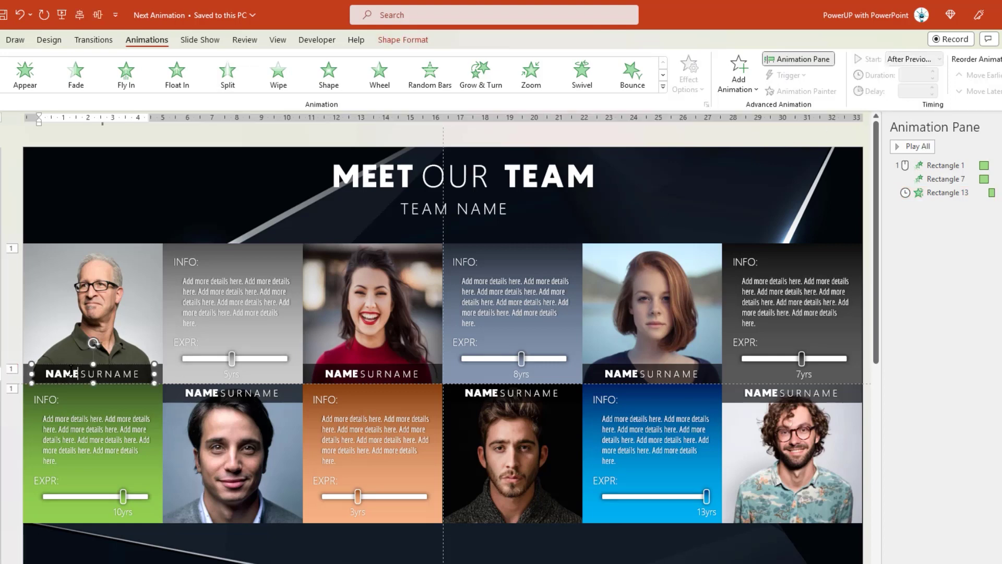
pyautogui.keyDown('shift'); pyautogui.click(51, 400); pyautogui.keyUp('shift')
pyautogui.keyDown('shift'); pyautogui.click(54, 459); pyautogui.keyUp('shift')
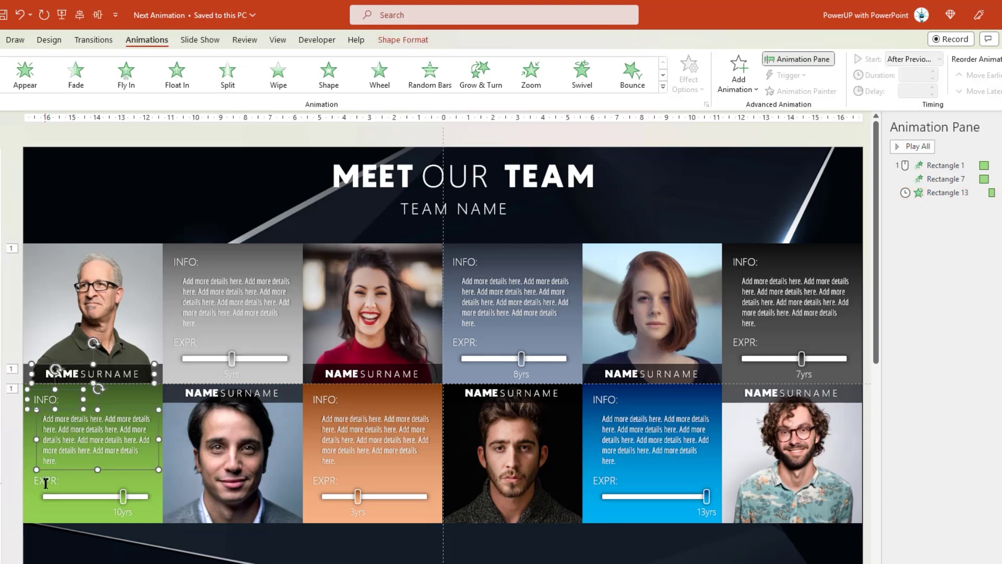
pyautogui.keyDown('shift'); pyautogui.click(45, 482); pyautogui.keyUp('shift')
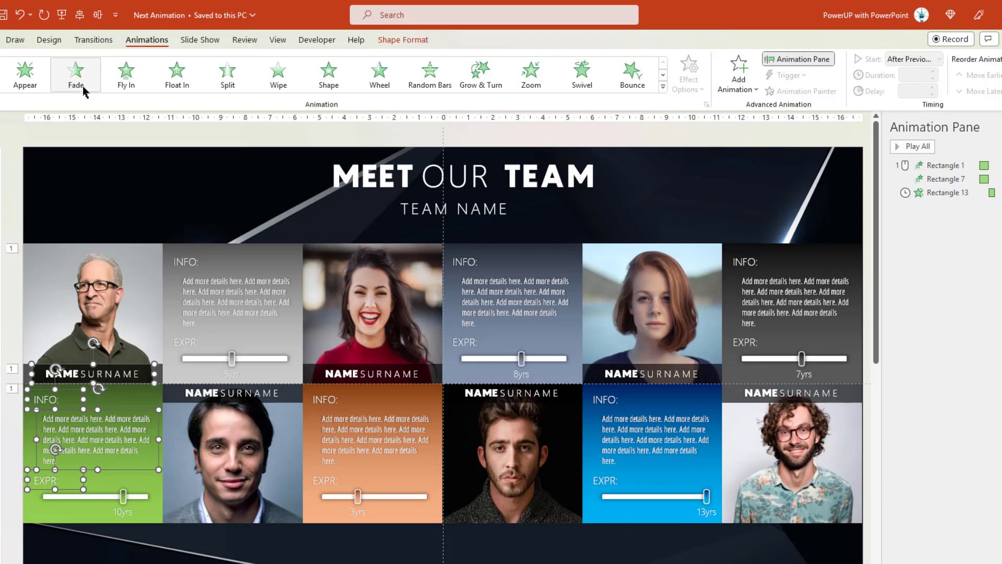
pyautogui.click(77, 73)
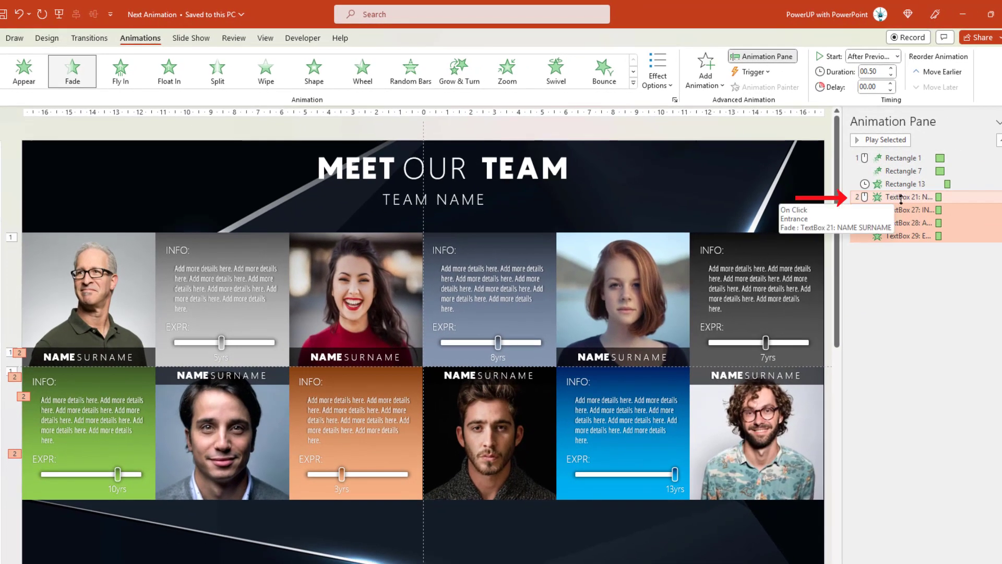
# Step: Set the Fade animation of the first portrait's NAME SURNAME text to start After Previous
pyautogui.click(897, 197)
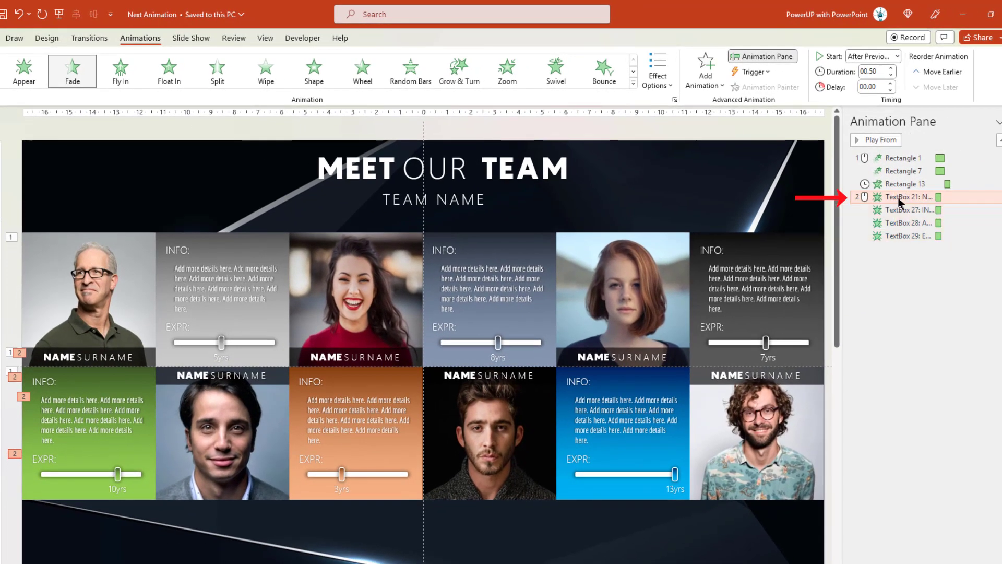
pyautogui.click(898, 57)
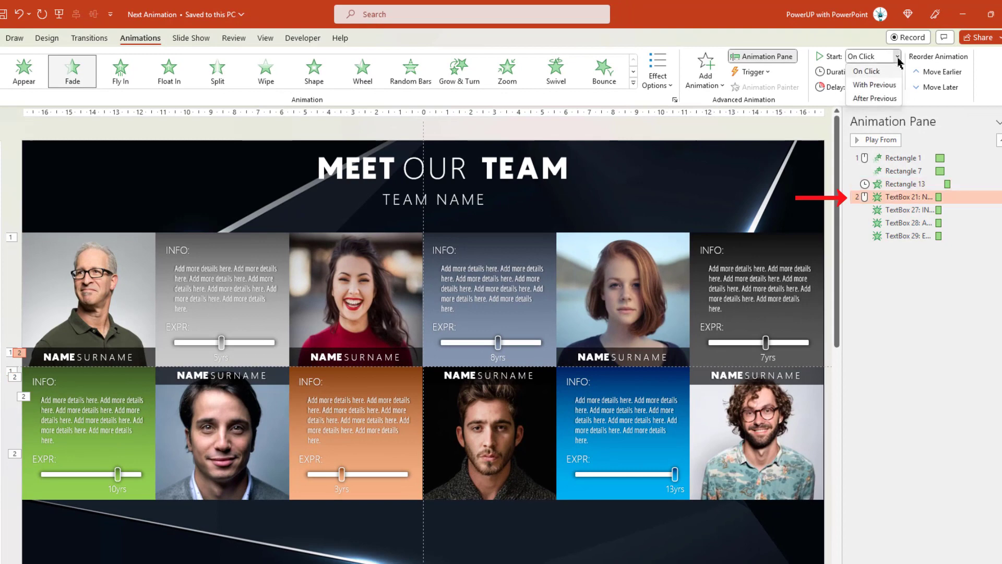
pyautogui.click(878, 98)
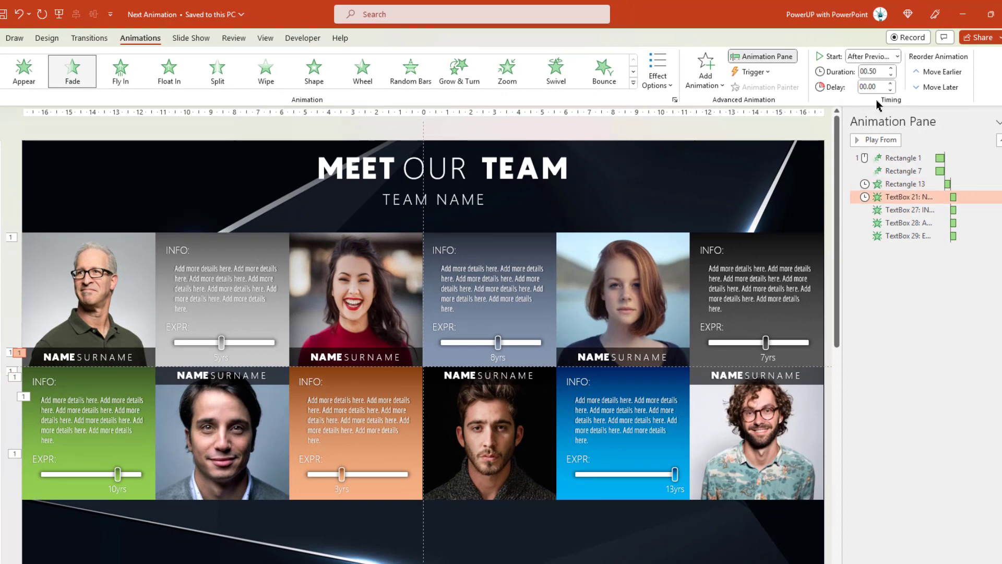
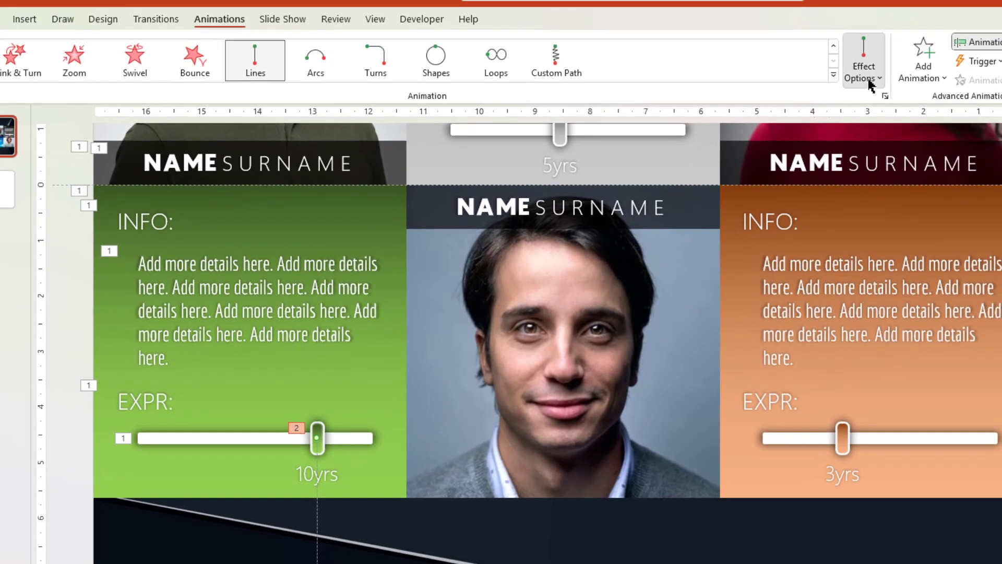
# Step: Direct the green slider handle's line motion path to the right, starting at the bar's left end and ending at the 10yrs position
pyautogui.click(871, 83)
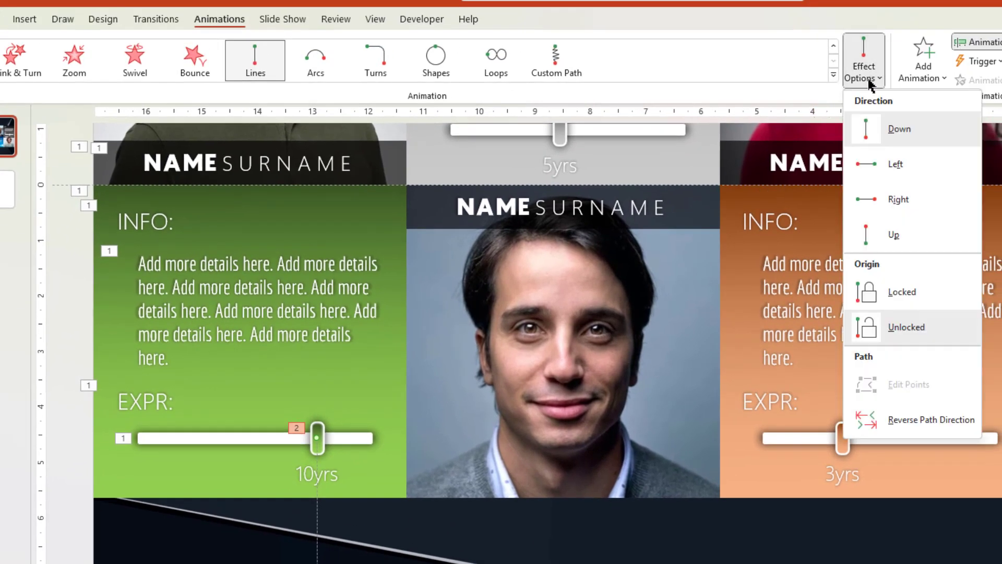
pyautogui.click(881, 201)
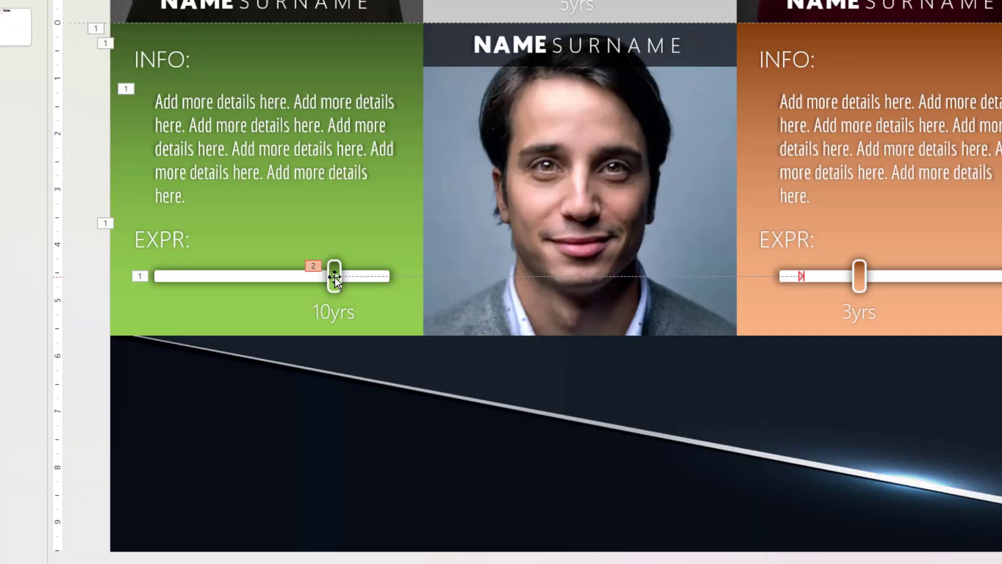
pyautogui.hscroll(1, 334, 277)
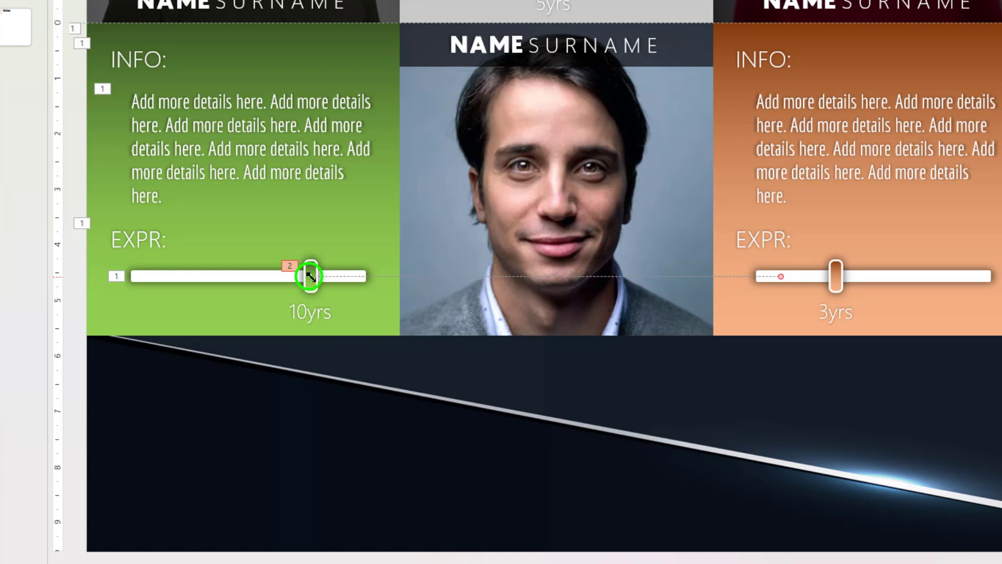
pyautogui.moveTo(312, 277); pyautogui.dragTo(131, 281)
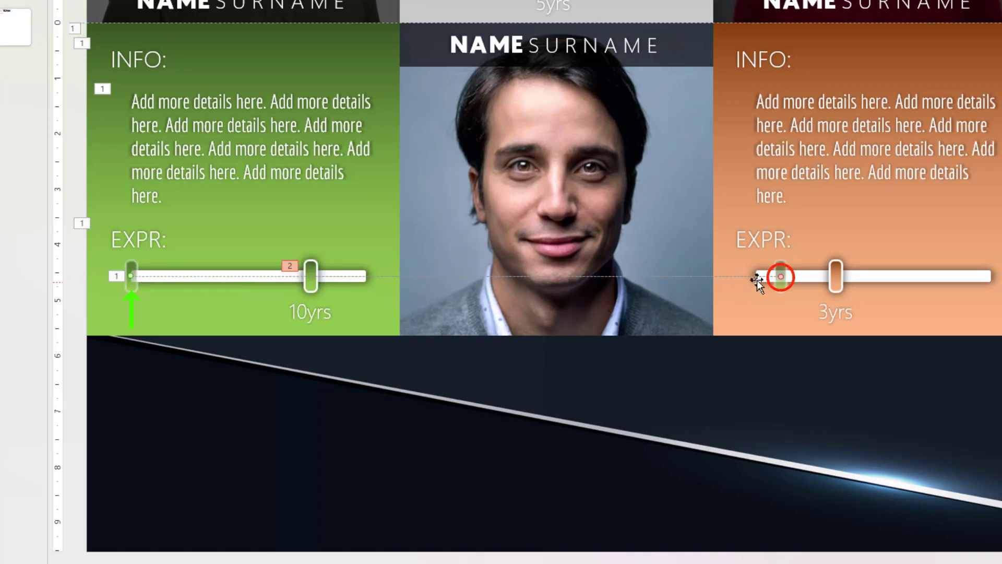
pyautogui.click(779, 278)
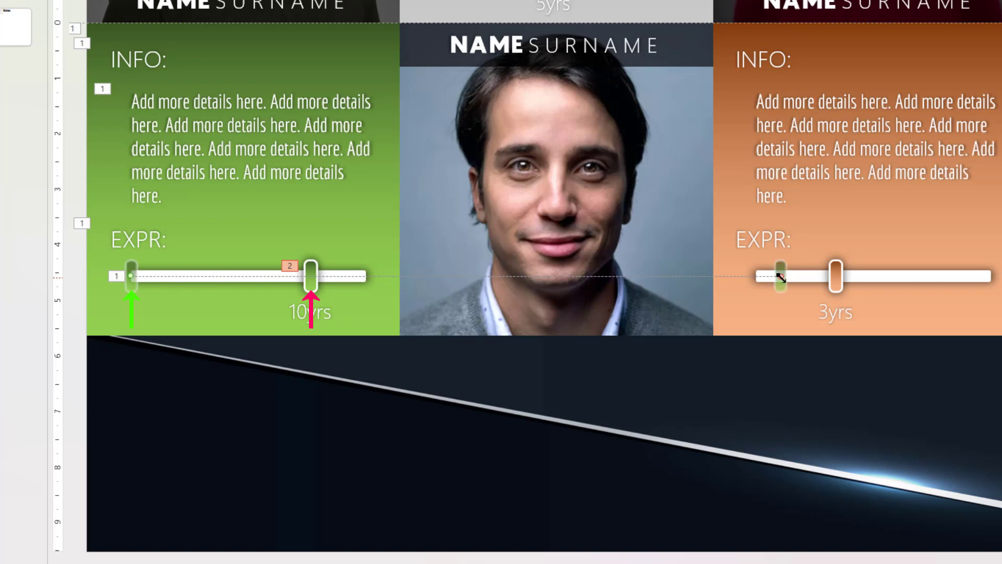
pyautogui.moveTo(780, 277); pyautogui.dragTo(310, 277)
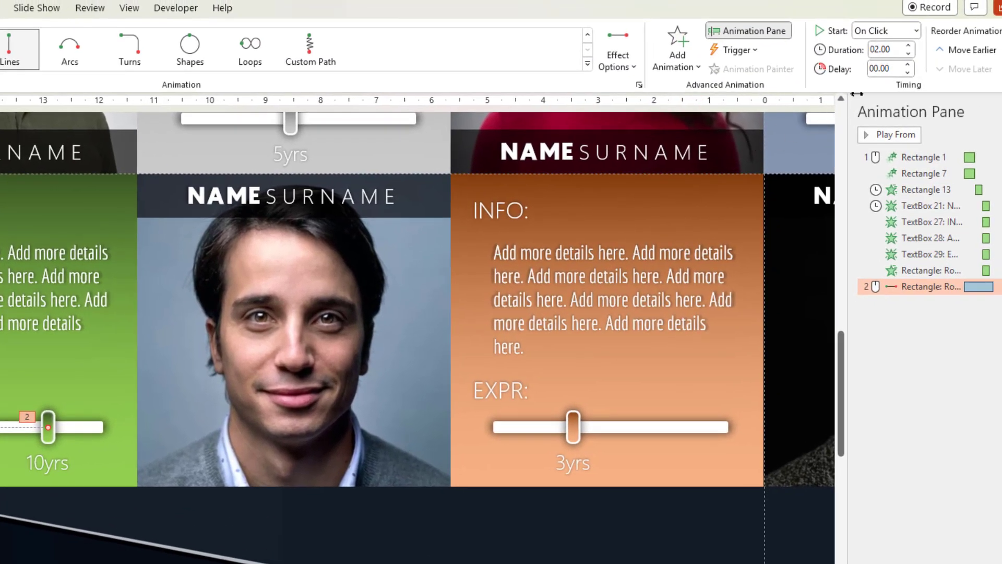
# Step: Set the green slider handle's motion path to last 1 second and start After Previous
pyautogui.click(909, 54)
pyautogui.click(909, 54)
pyautogui.click(909, 54)
pyautogui.click(916, 30)
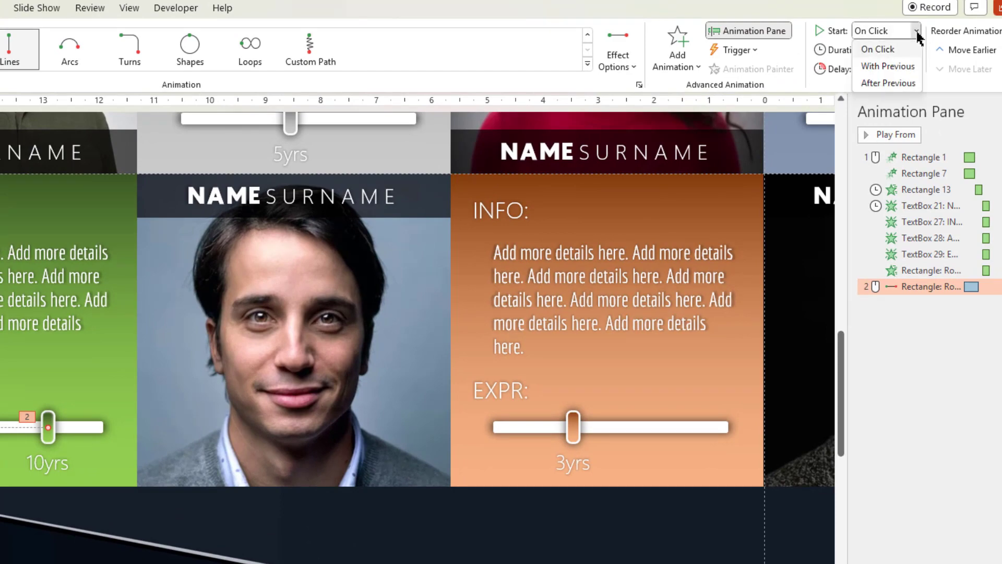
pyautogui.click(893, 84)
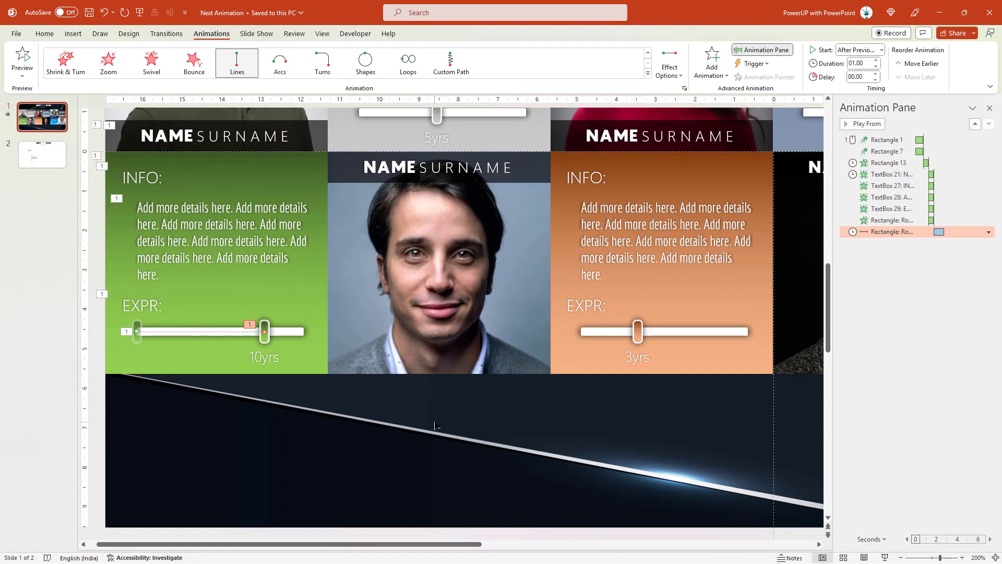
# Step: Preview the first team member's animations as a full-screen slide show and return to editing
pyautogui.scroll(-5, 435, 426)
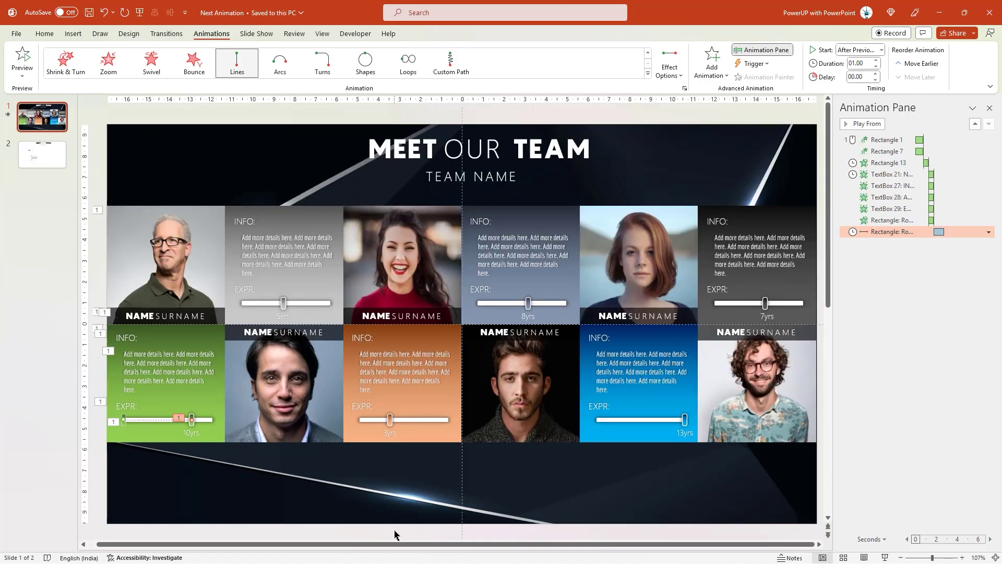
pyautogui.press('F5')
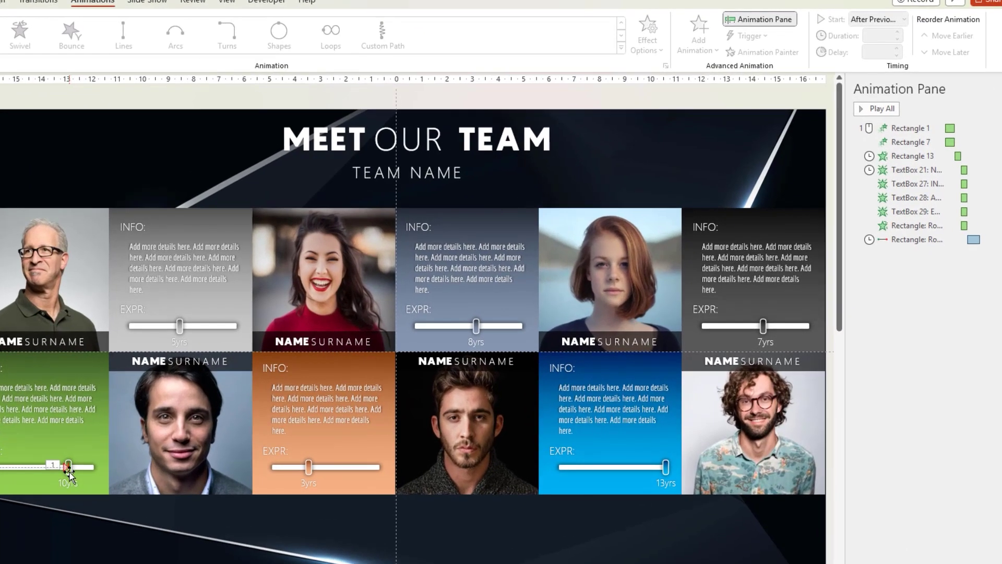
# Step: Add an Appear animation starting After Previous to the green slider handle, placed just before its line motion path
pyautogui.click(185, 426)
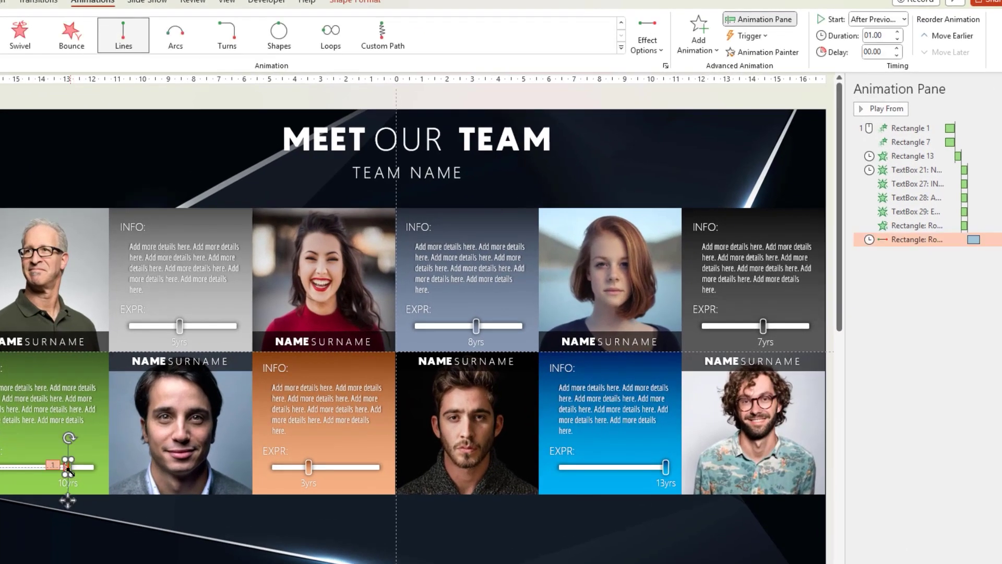
pyautogui.click(699, 50)
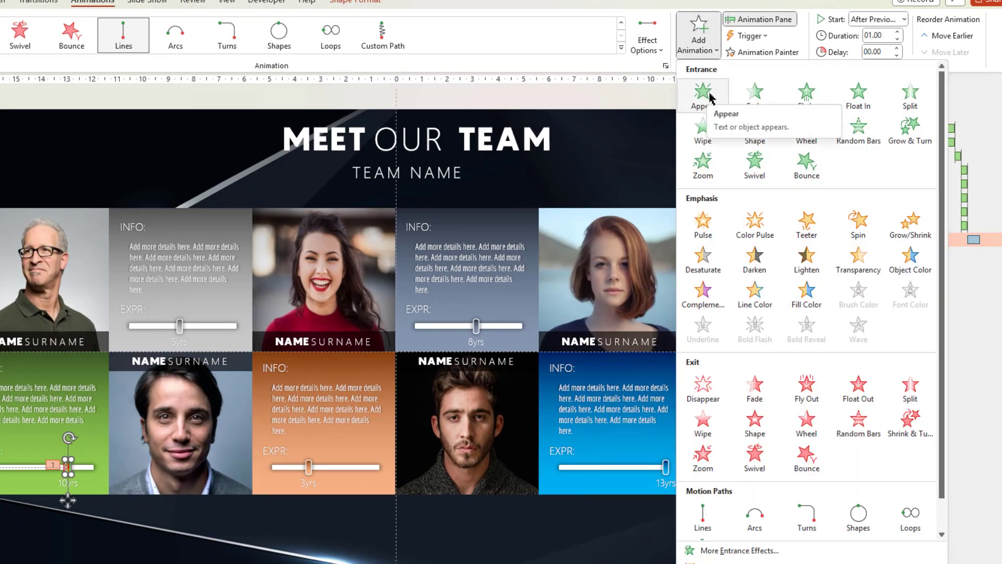
pyautogui.click(705, 93)
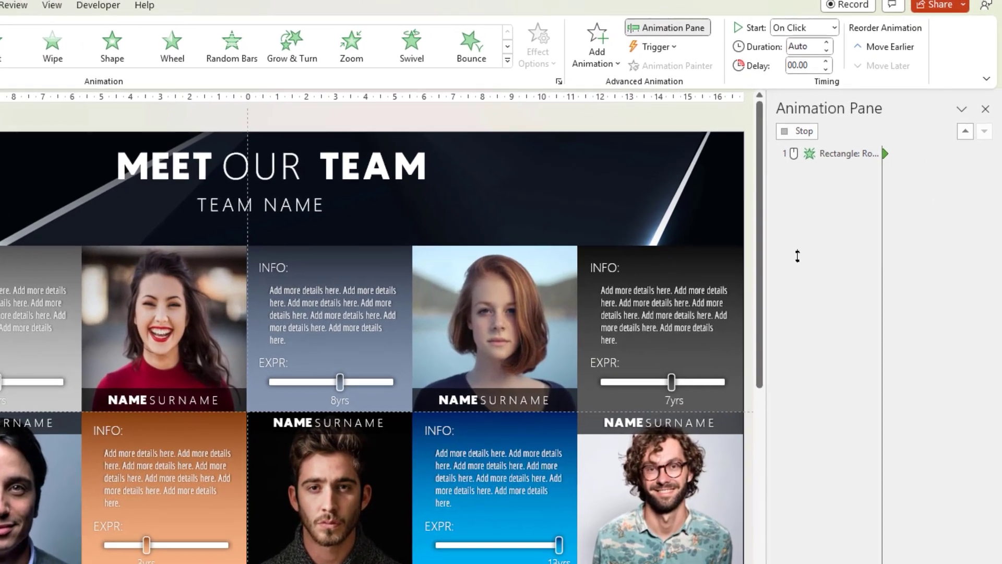
pyautogui.moveTo(826, 301); pyautogui.dragTo(837, 281)
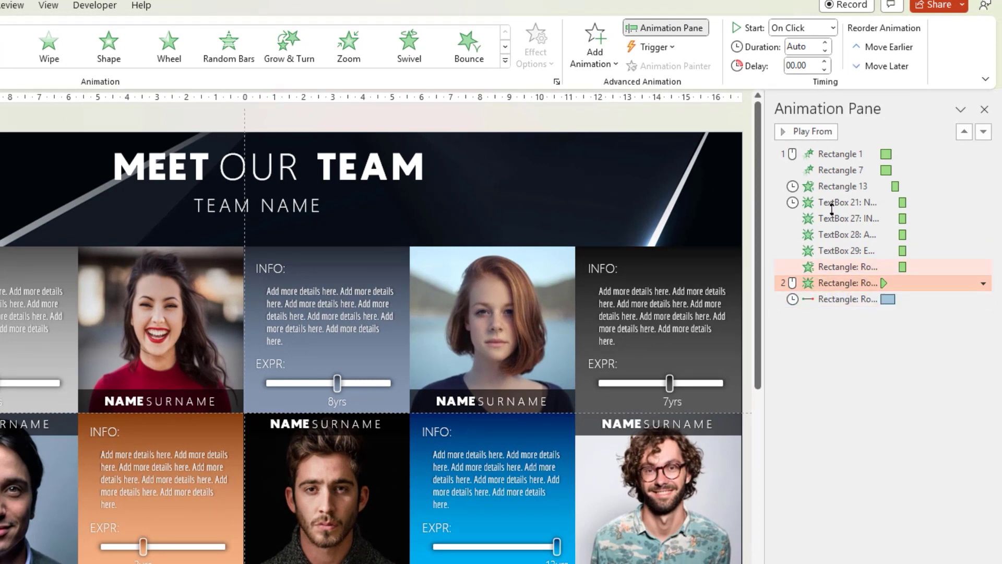
pyautogui.click(834, 28)
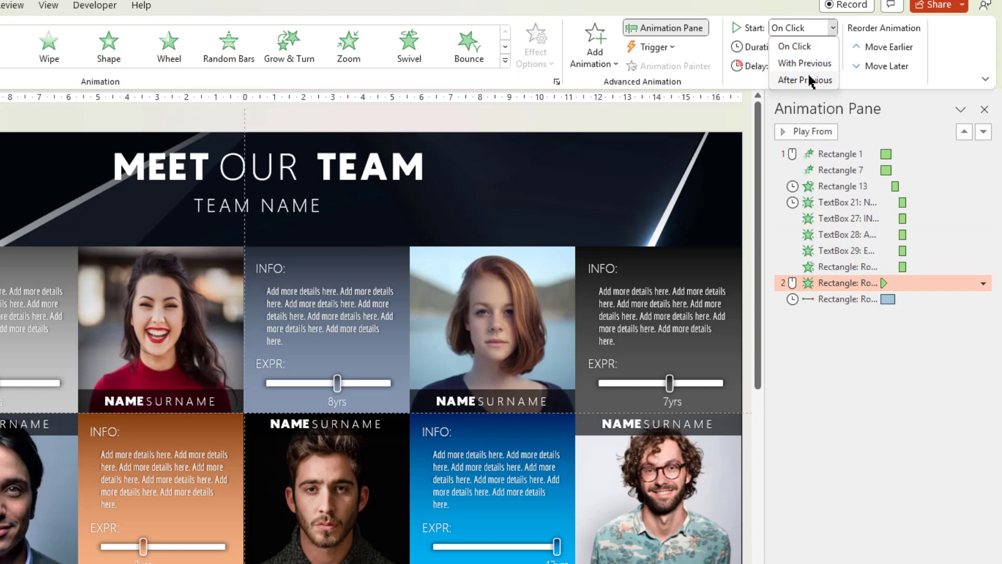
pyautogui.click(808, 80)
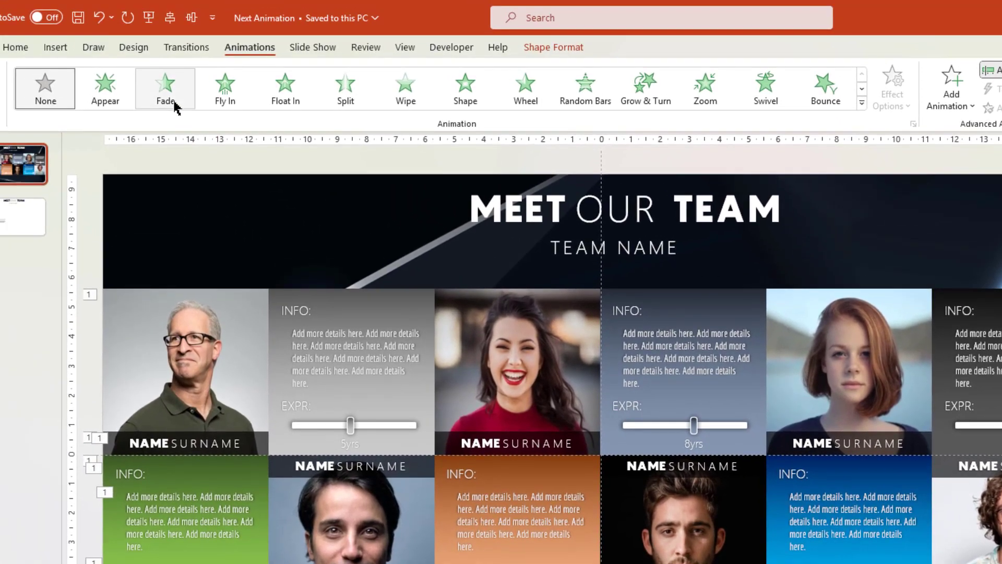
# Step: Apply a Fade animation to the 10yrs text, starting With Previous after a 0.50 second delay
pyautogui.click(176, 103)
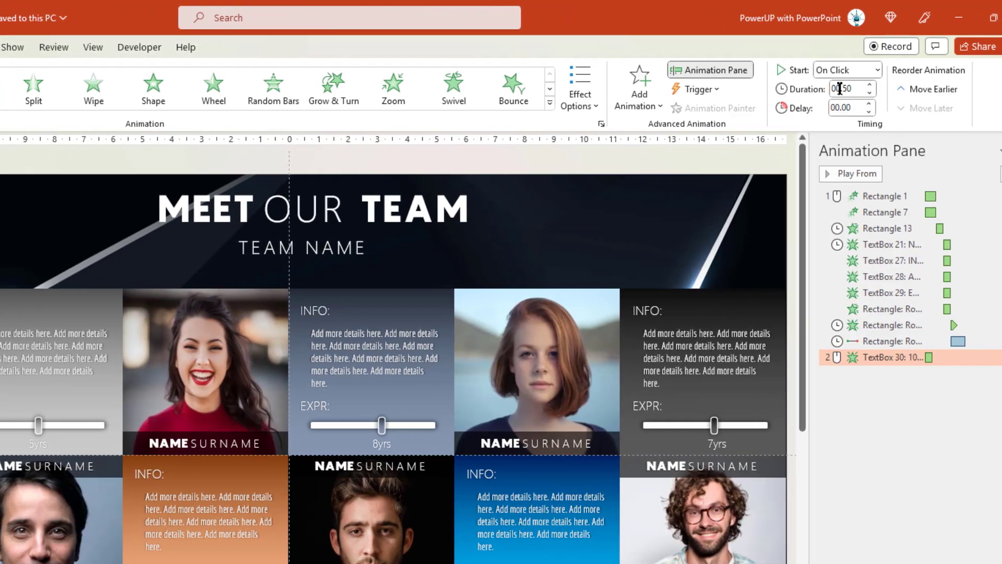
pyautogui.click(1001, 72)
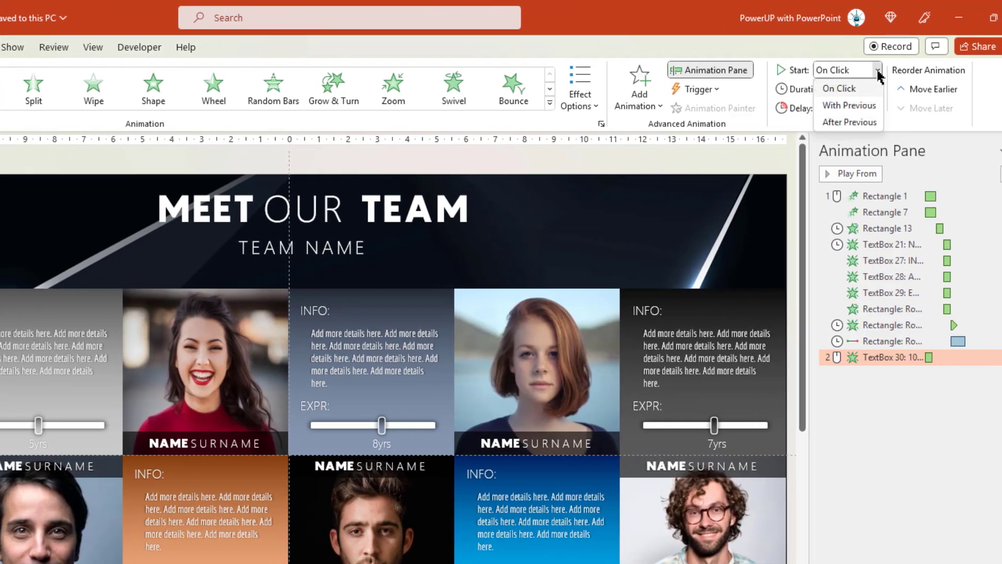
pyautogui.click(856, 107)
pyautogui.click(870, 104)
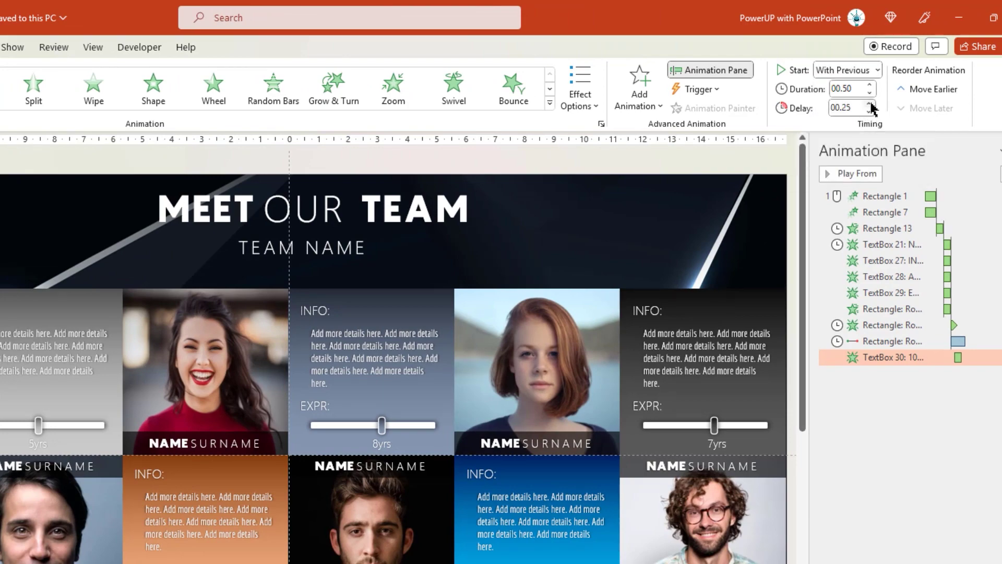
pyautogui.click(871, 104)
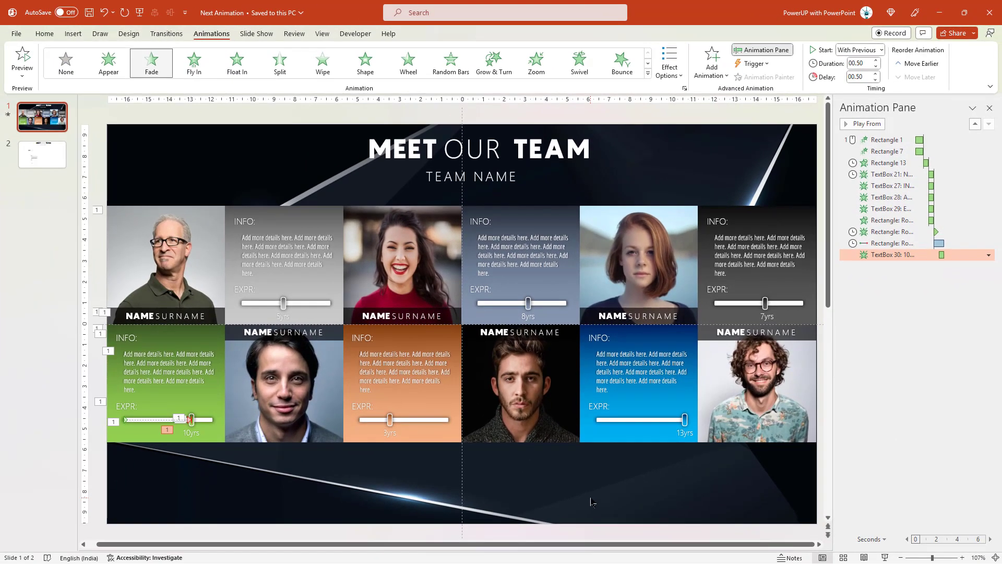
# Step: Play the slide full screen to check the slider handle and 10yrs text animations, and return to editing
pyautogui.click(471, 563)
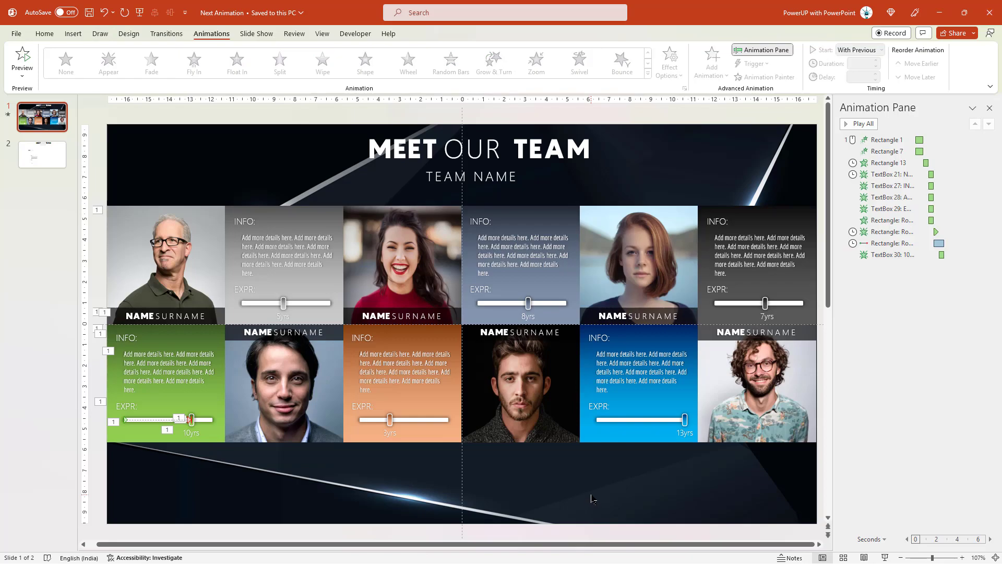
pyautogui.press('F5')
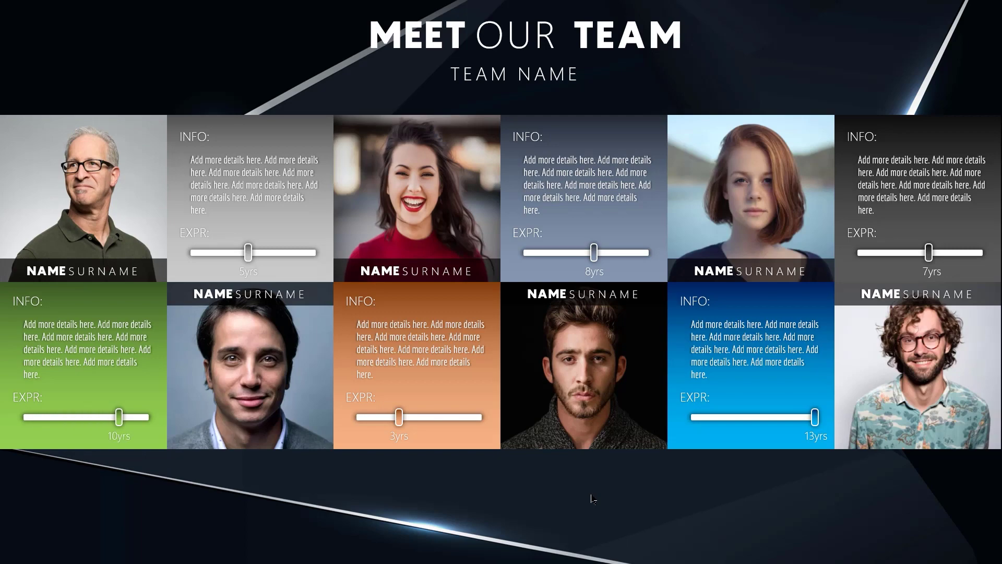
pyautogui.press('Escape')
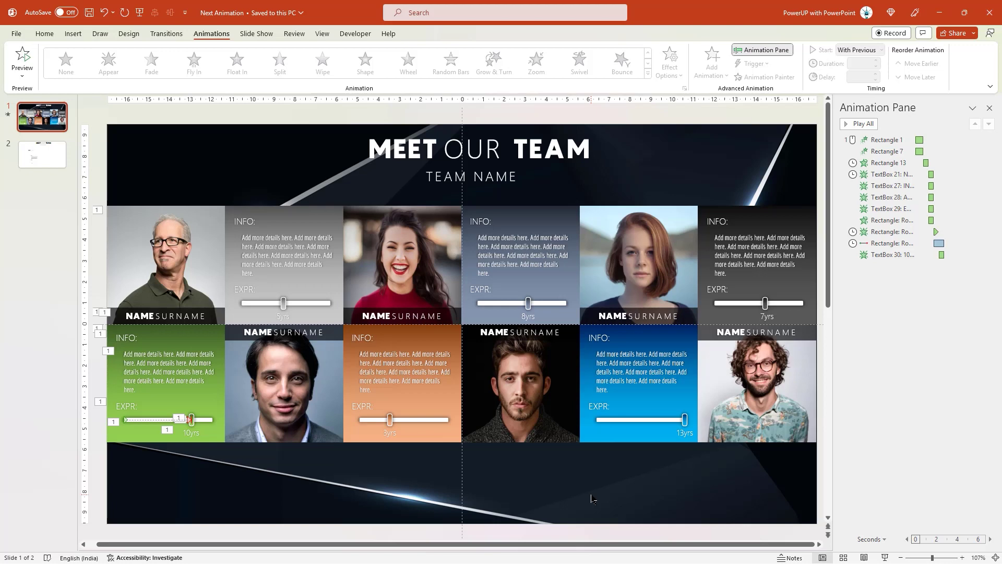
# Step: With Animation Painter, copy the first portrait's animation to the grey info square and the green square's animation to the second member's portrait
pyautogui.click(171, 239)
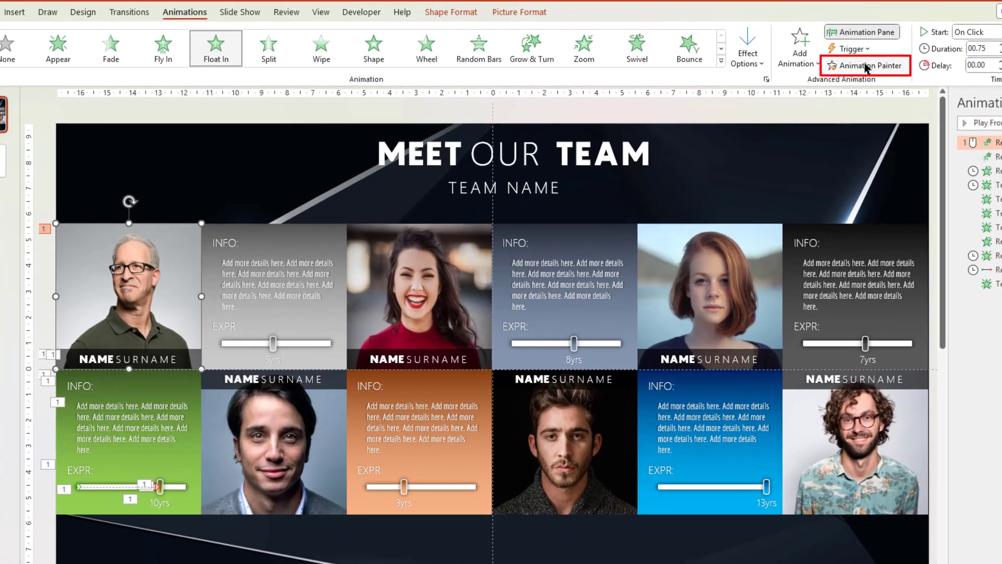
pyautogui.click(867, 67)
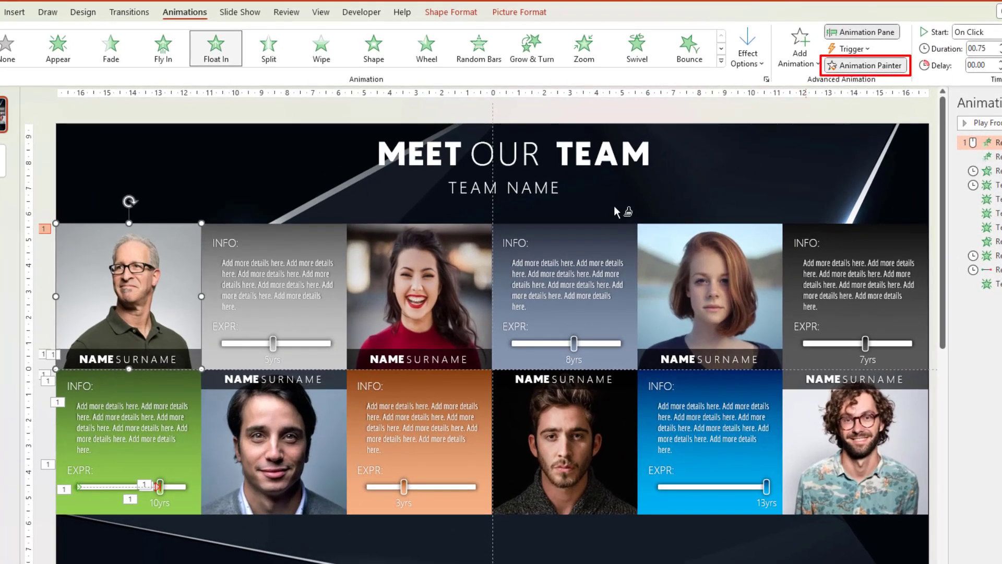
pyautogui.click(309, 233)
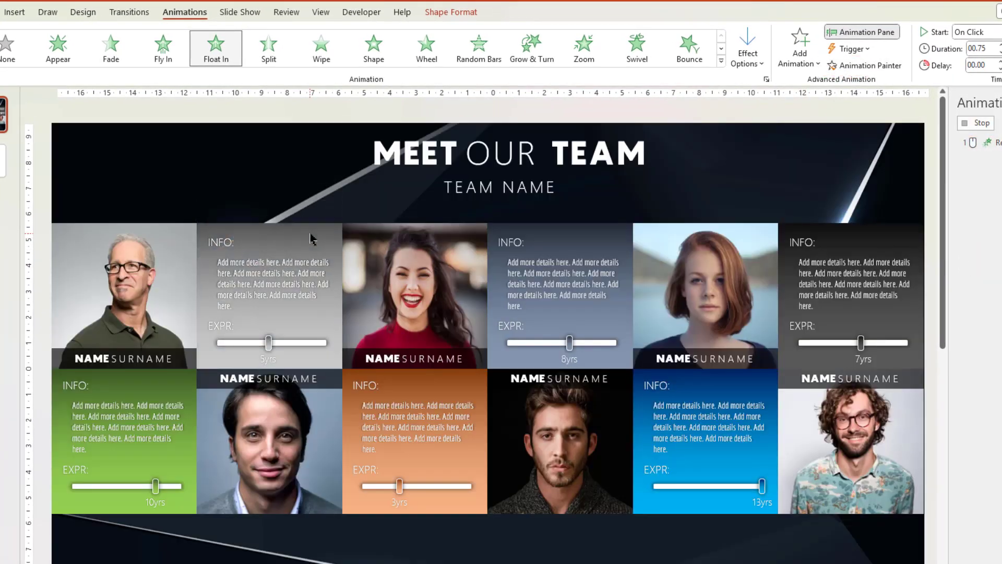
pyautogui.click(169, 395)
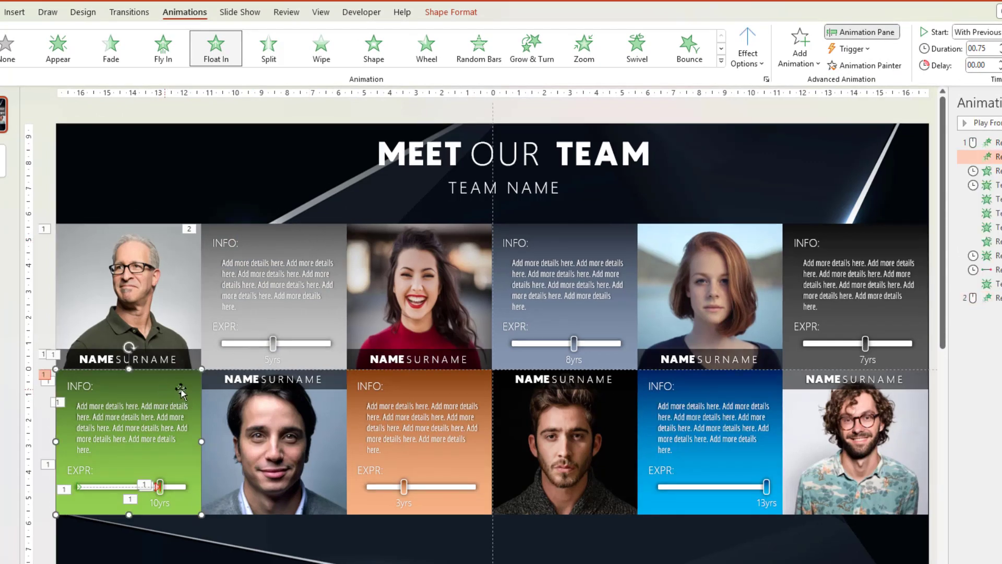
pyautogui.click(864, 65)
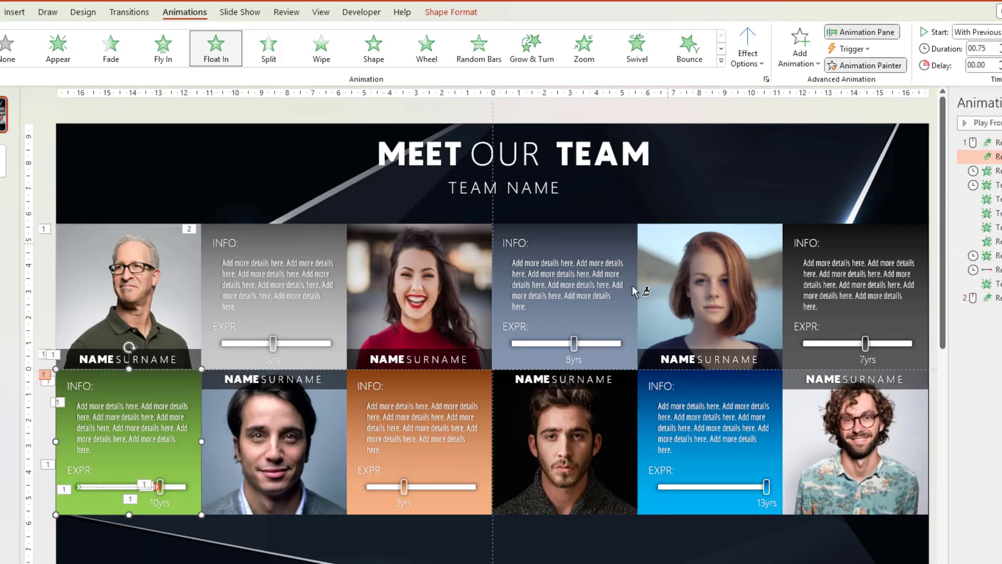
pyautogui.click(301, 459)
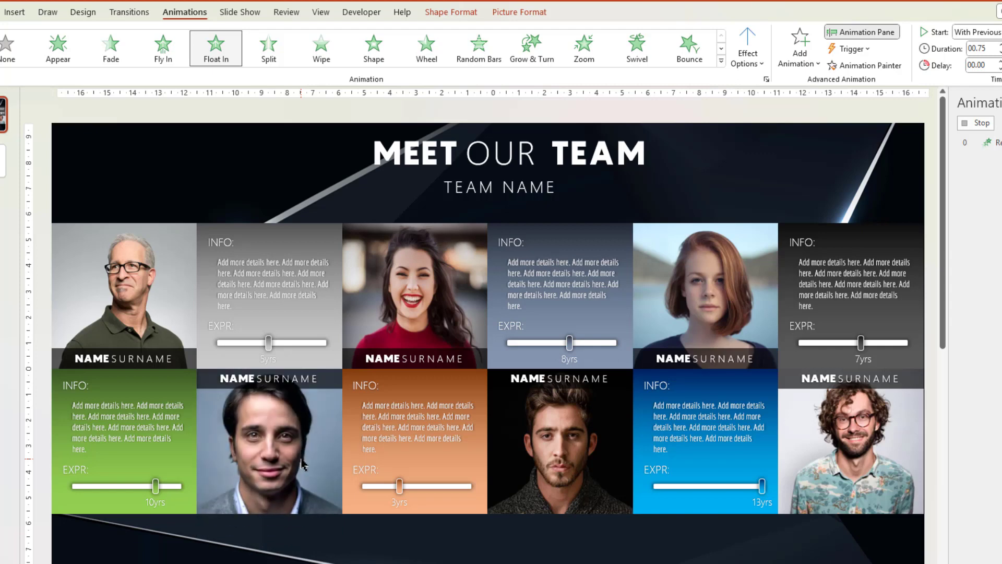
# Step: Copy the Split animation from the first member's dark name bar to the second member's name bar with Animation Painter
pyautogui.click(62, 364)
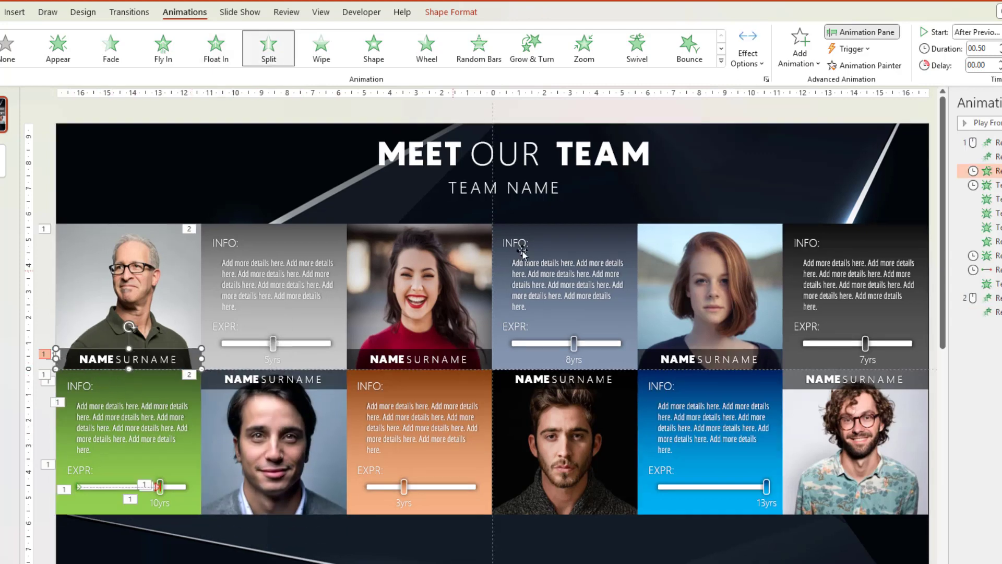
pyautogui.click(851, 68)
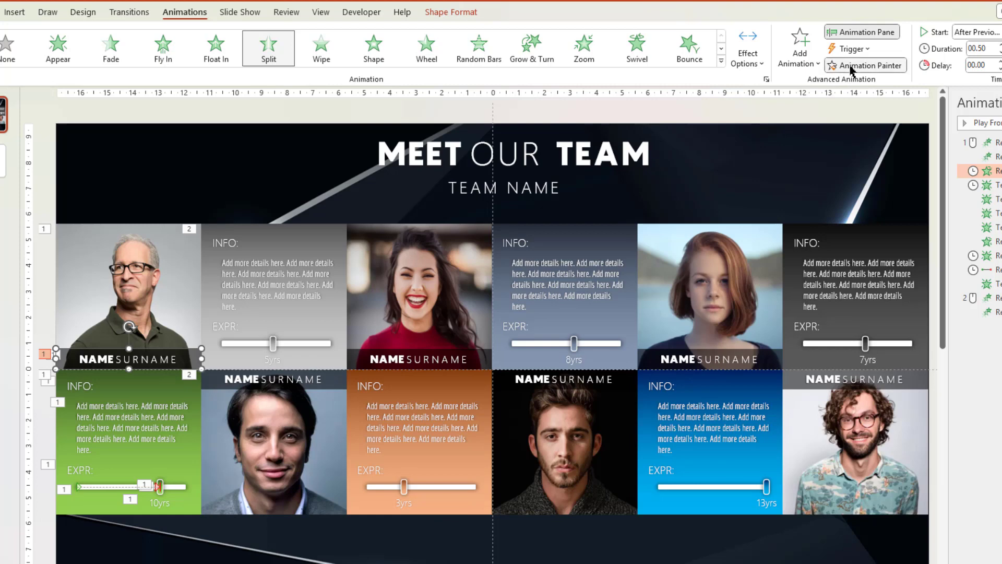
pyautogui.click(206, 378)
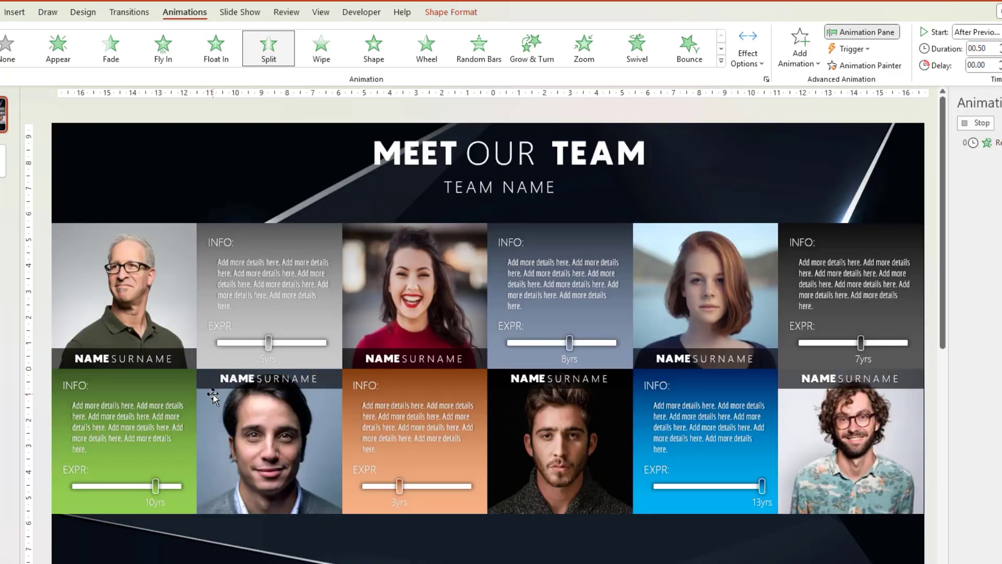
# Step: Apply a Fade animation to the second member's NAME SURNAME, EXPR, details and INFO texts together
pyautogui.click(241, 383)
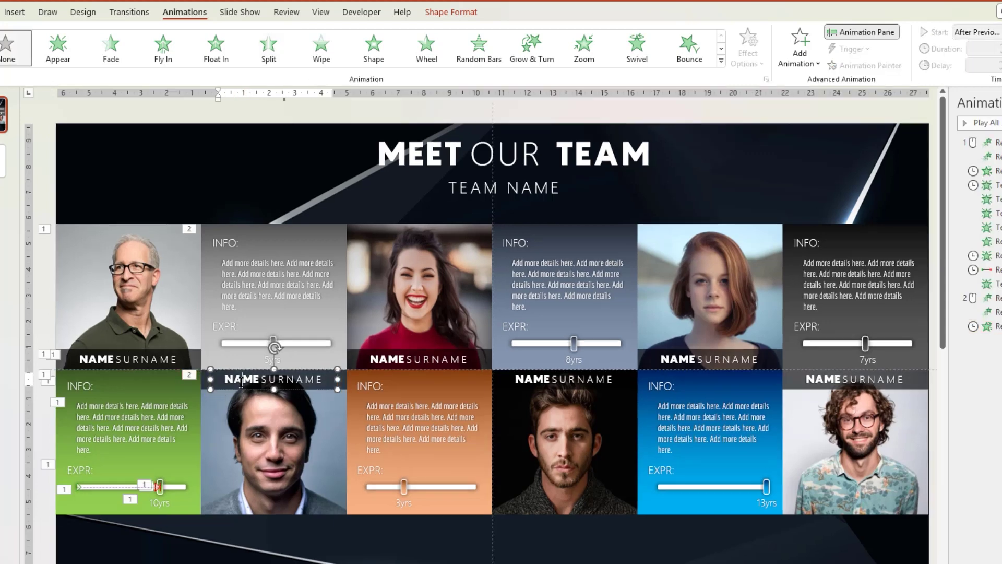
pyautogui.press('Escape')
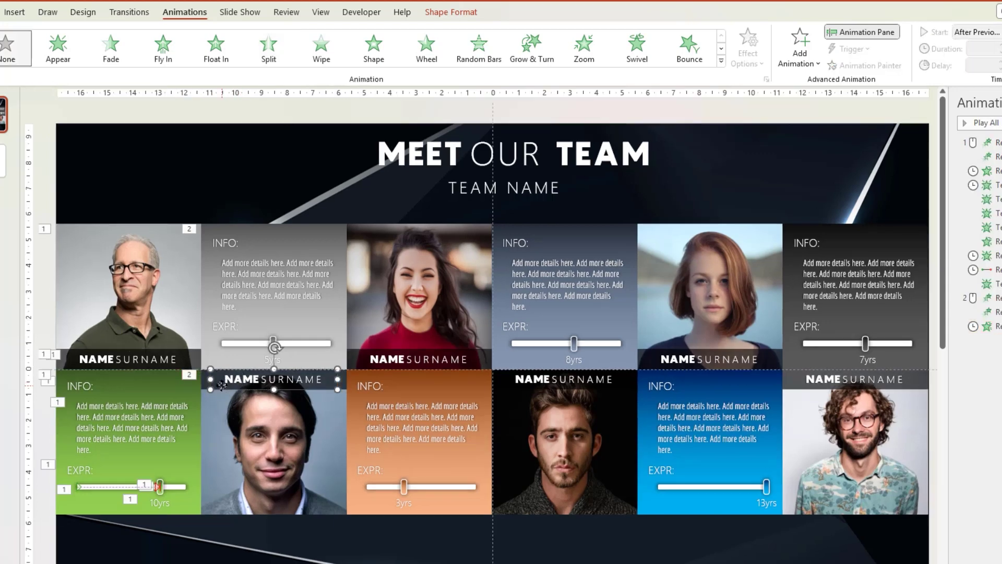
pyautogui.keyDown('shift'); pyautogui.click(224, 326); pyautogui.keyUp('shift')
pyautogui.keyDown('shift'); pyautogui.click(232, 261); pyautogui.keyUp('shift')
pyautogui.keyDown('shift'); pyautogui.click(225, 241); pyautogui.keyUp('shift')
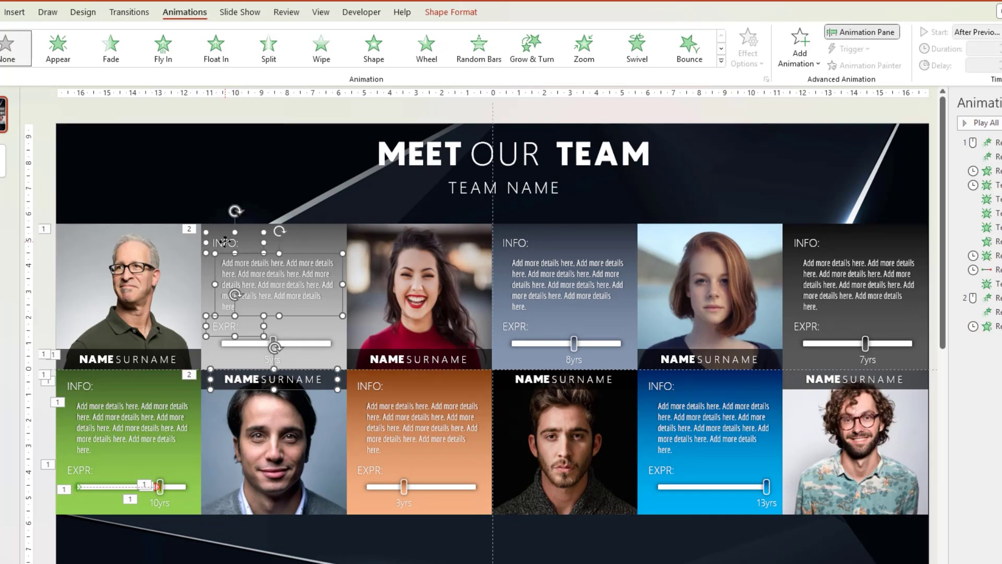
pyautogui.click(111, 58)
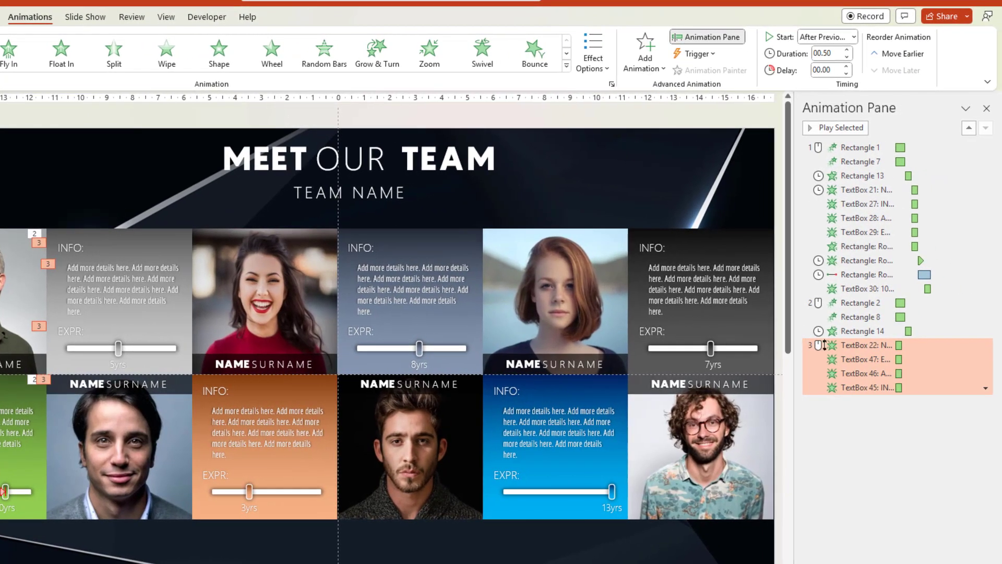
# Step: Set the Fade animation of the second member's NAME SURNAME text to start After Previous
pyautogui.click(854, 345)
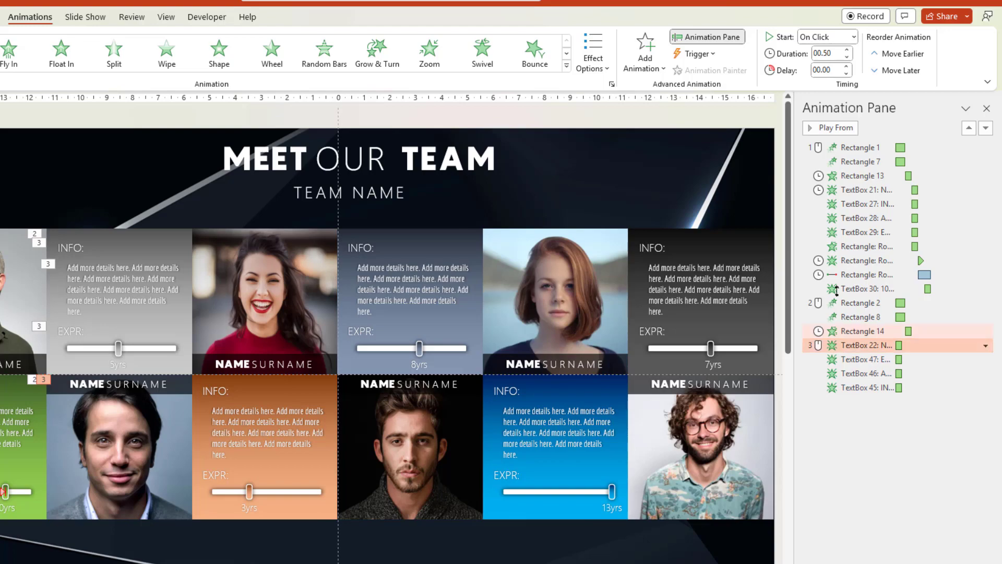
pyautogui.click(853, 37)
pyautogui.click(831, 83)
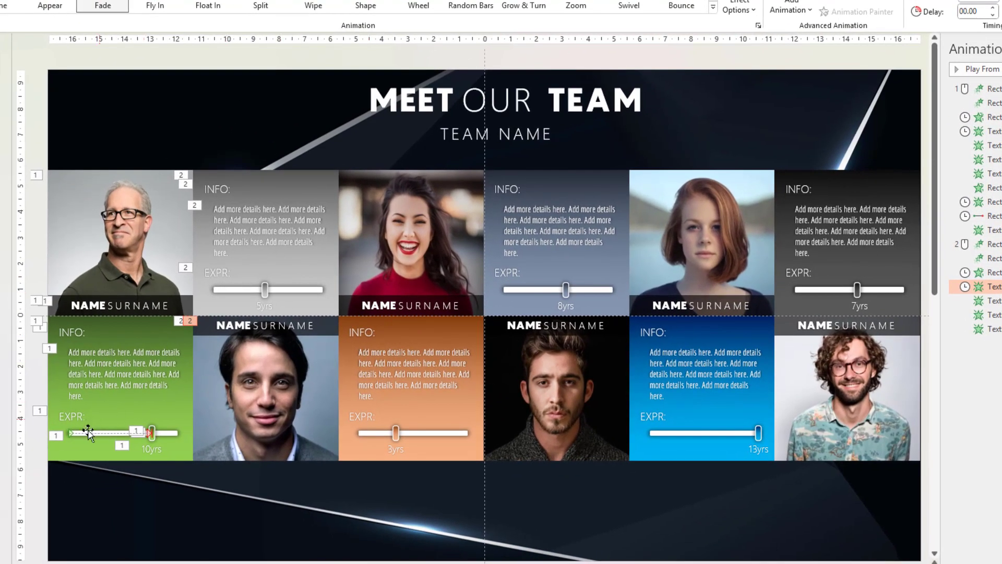
# Step: Copy the Wipe animation from the green square's slider bar to the grey square's slider bar with Animation Painter
pyautogui.click(20, 459)
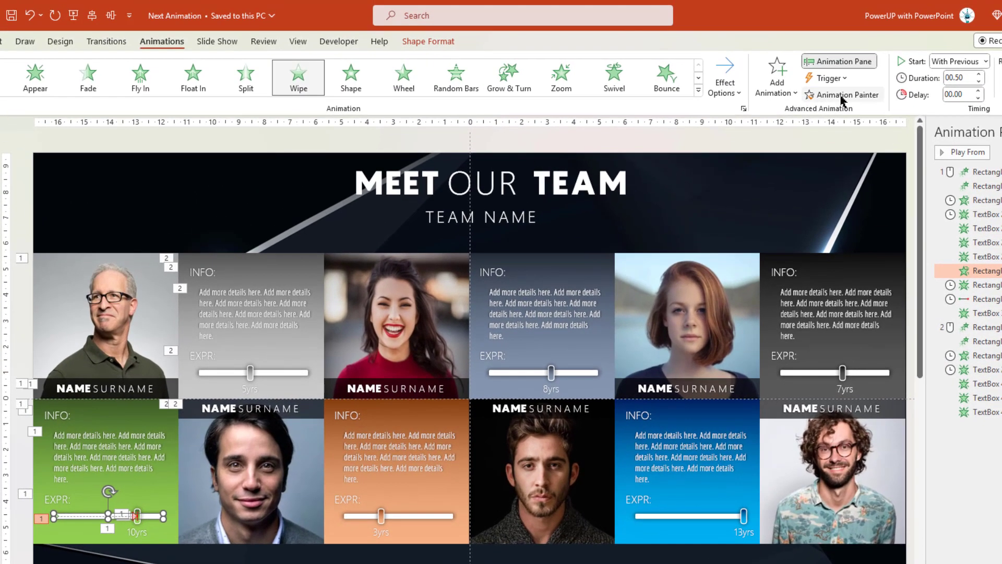
pyautogui.click(856, 11)
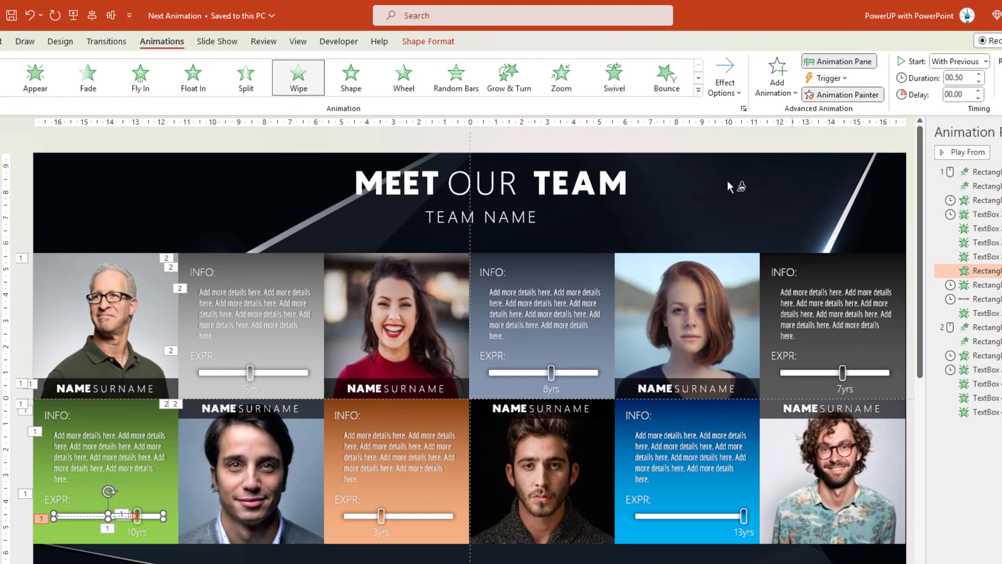
pyautogui.click(205, 381)
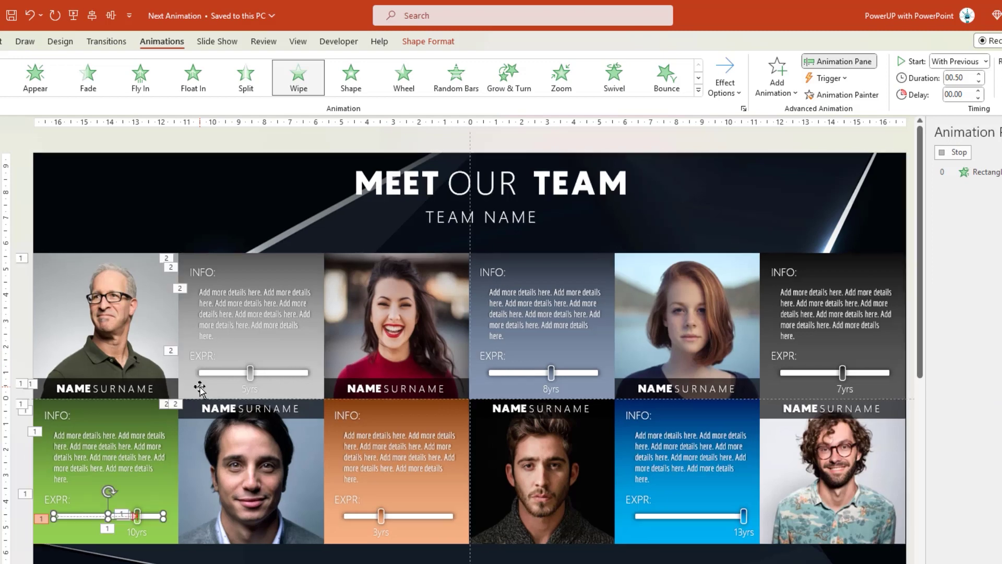
# Step: Select the green slider handle above the 10yrs label as the source for copying its animations
pyautogui.click(137, 517)
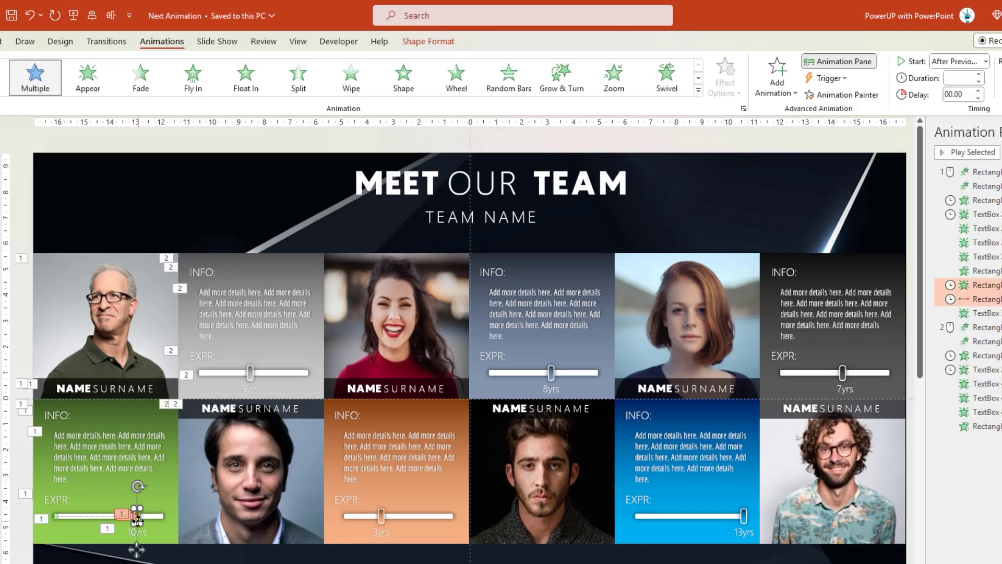